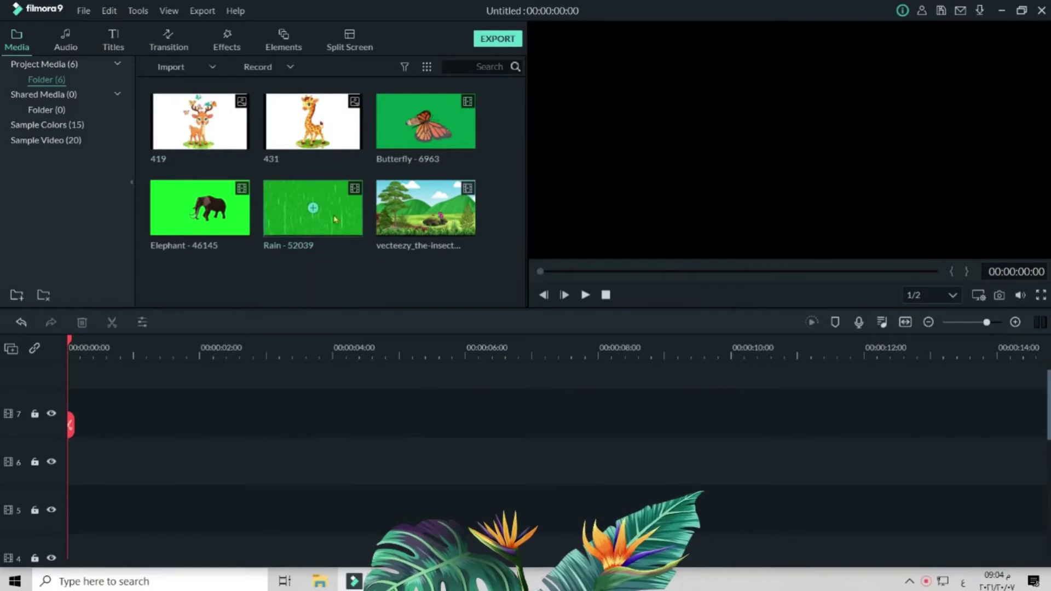
- Place the vecteezy insect landscape video at the start of track 7, keeping the 1920 x 1080 25fps project settings, and detach its audio
{"action": "double_click", "coordinate": [462, 224]}
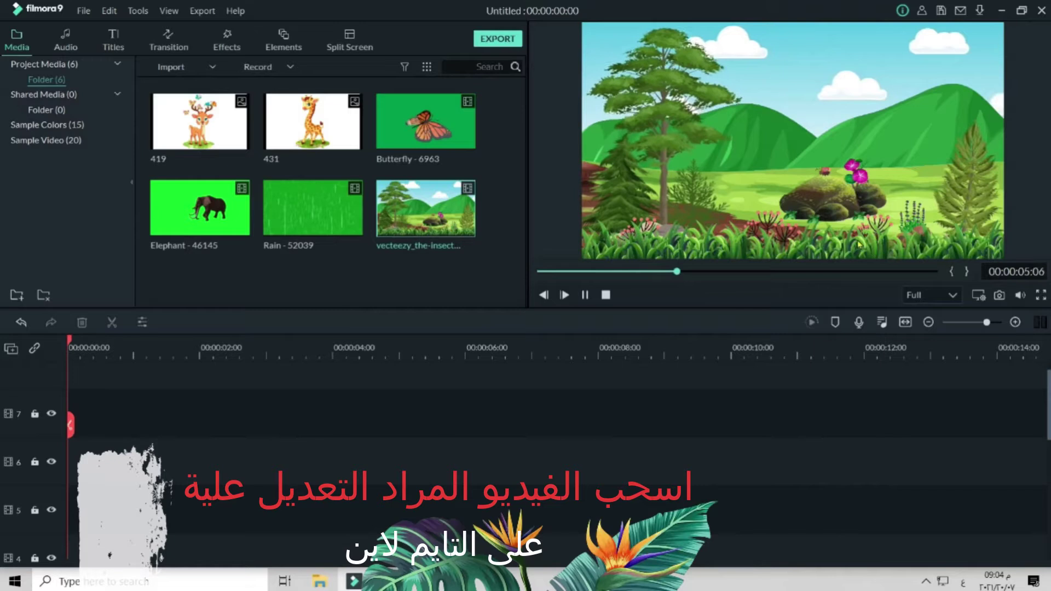
{"action": "left_click_drag", "start_coordinate": [463, 209], "coordinate": [71, 421]}
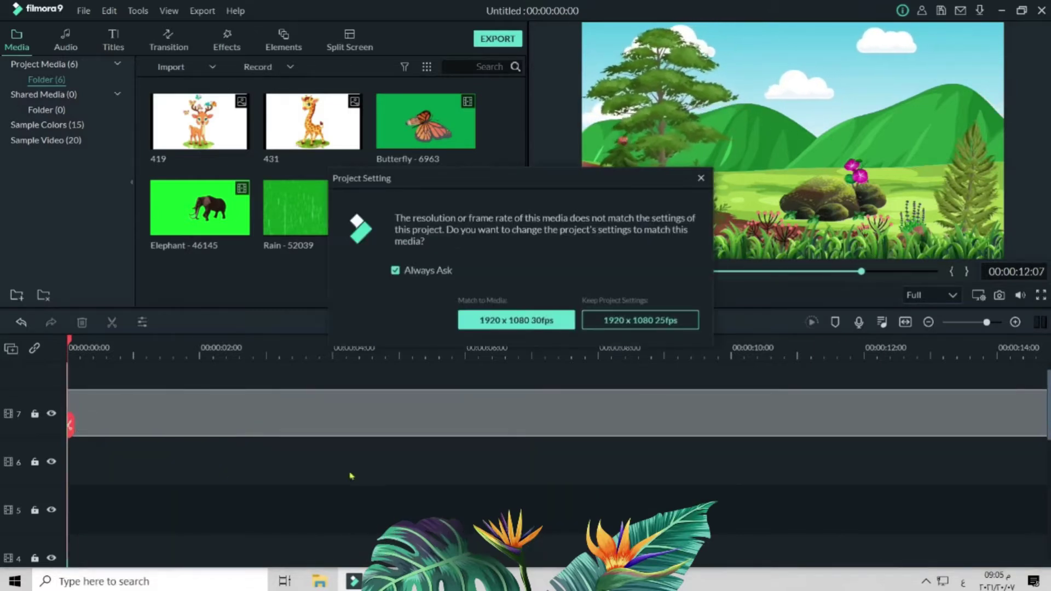
{"action": "left_click", "coordinate": [617, 321]}
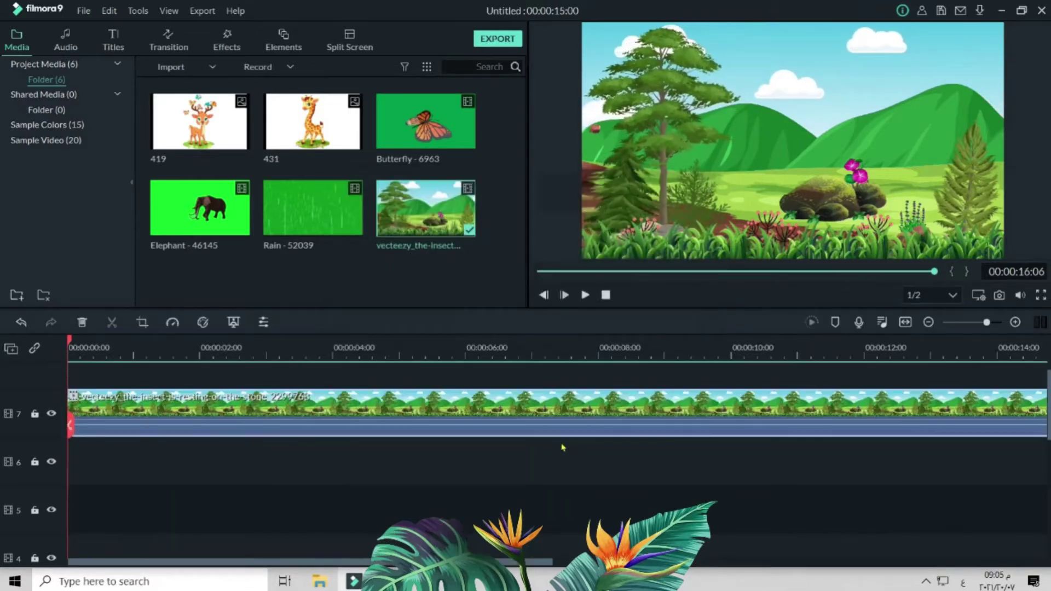
{"action": "right_click", "coordinate": [382, 408]}
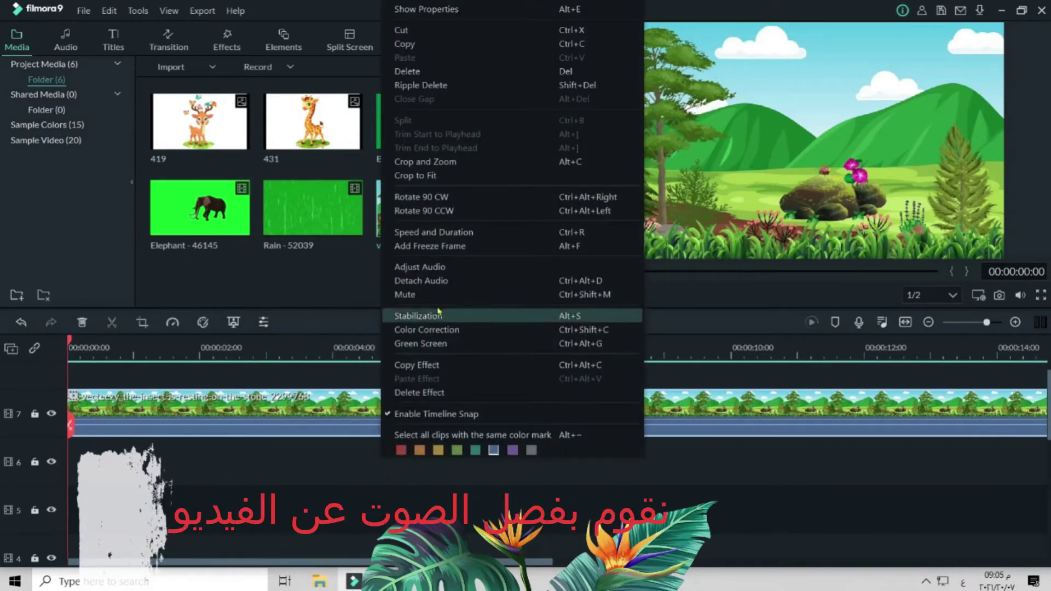
{"action": "left_click", "coordinate": [441, 282]}
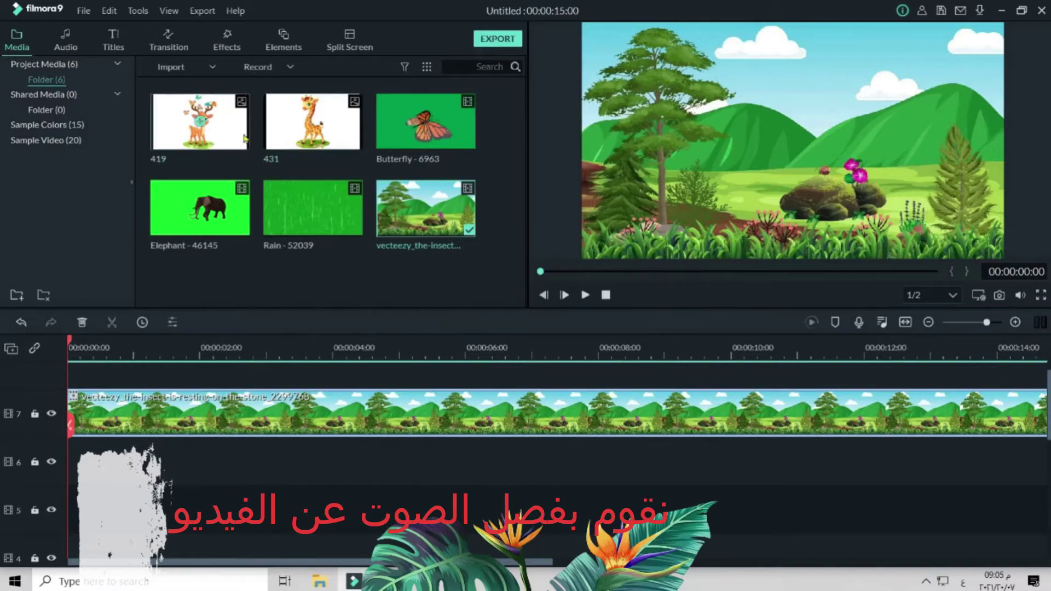
- Add giraffe image 431 on the track above the landscape video and remove its white background with Chroma Key
{"action": "left_click", "coordinate": [276, 159]}
{"action": "left_click_drag", "start_coordinate": [276, 159], "coordinate": [353, 381]}
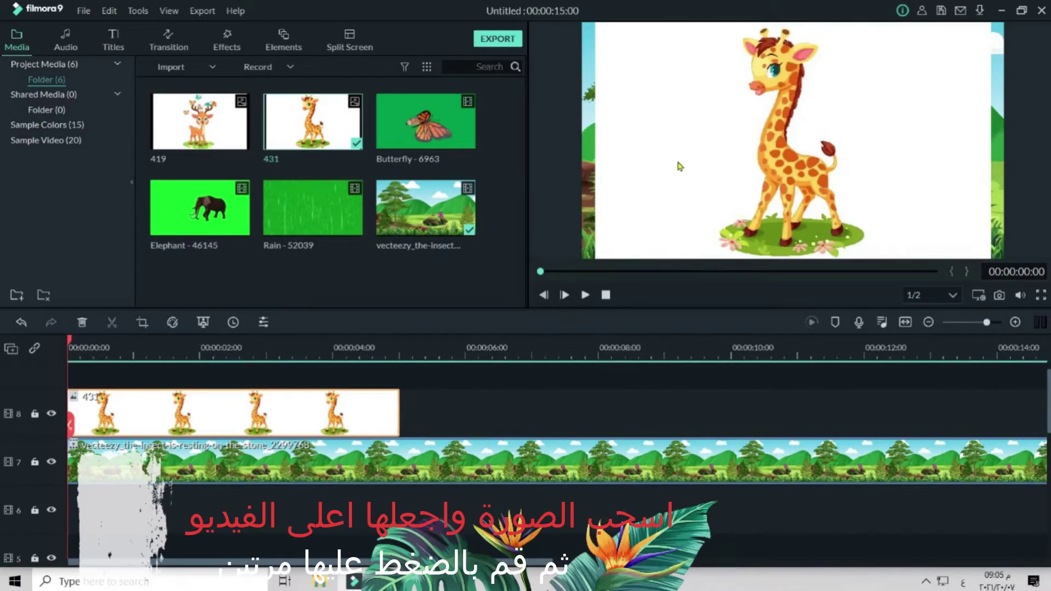
{"action": "double_click", "coordinate": [219, 430]}
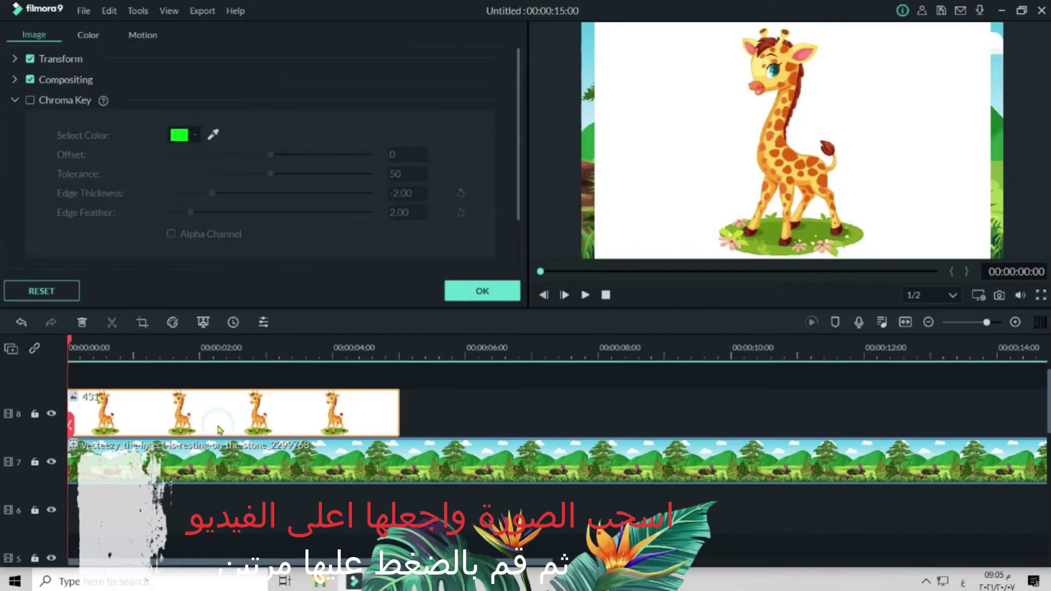
{"action": "left_click", "coordinate": [31, 100]}
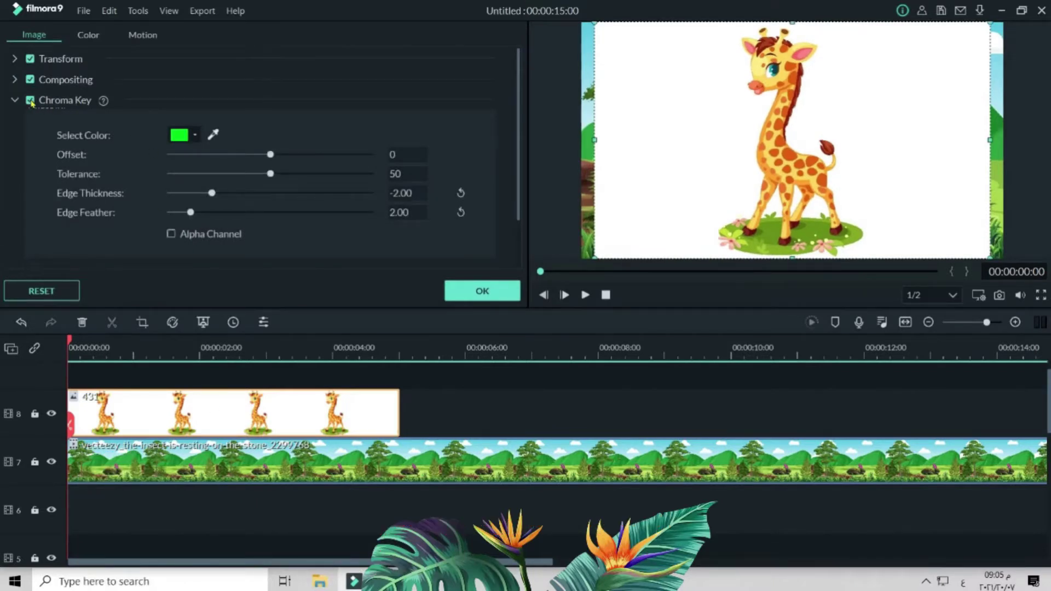
{"action": "left_click", "coordinate": [214, 135]}
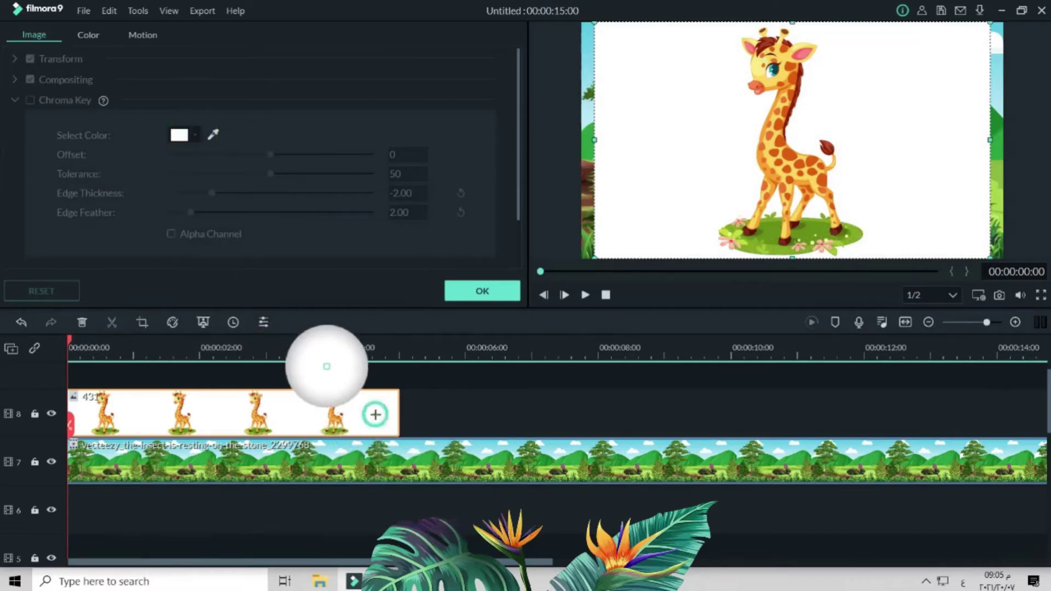
{"action": "left_click", "coordinate": [375, 415]}
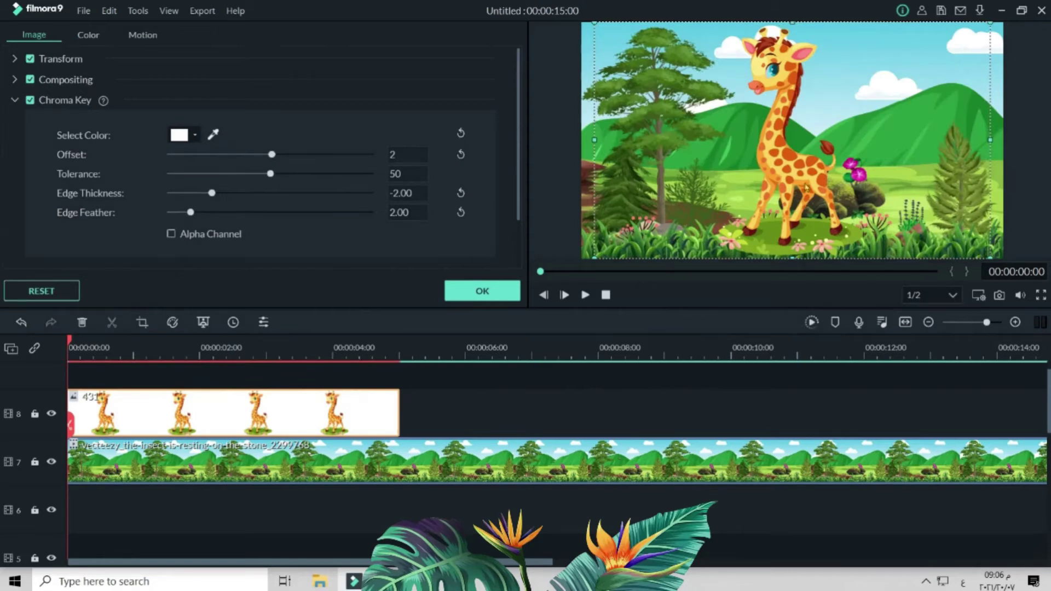
- Shrink the giraffe and position it on the grass just right of the rock, apply the settings and preview the composition
{"action": "left_click_drag", "start_coordinate": [991, 22], "coordinate": [889, 83]}
{"action": "left_click_drag", "start_coordinate": [786, 202], "coordinate": [891, 193]}
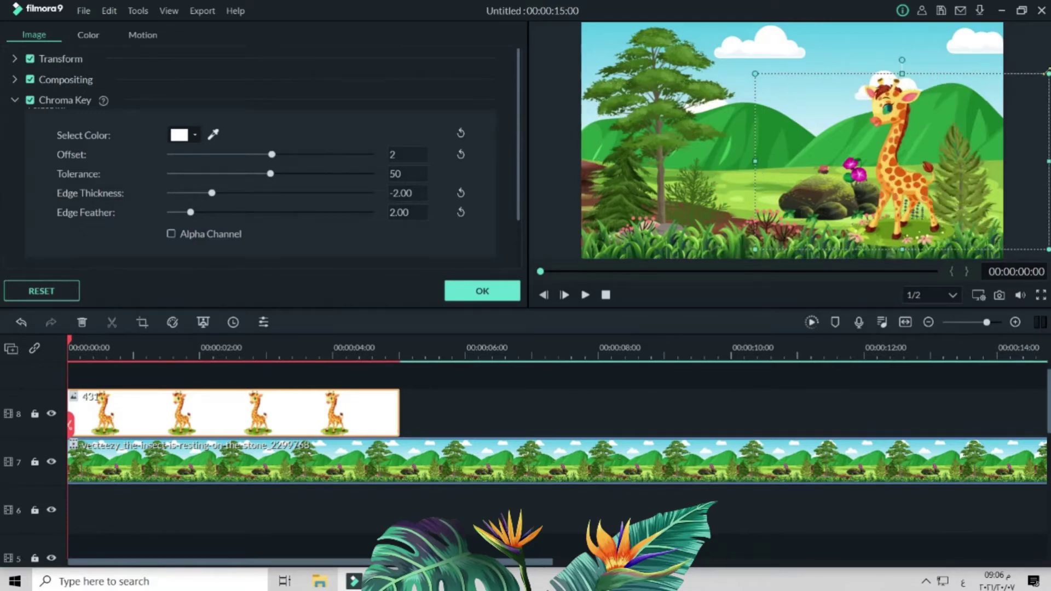
{"action": "left_click_drag", "start_coordinate": [1041, 77], "coordinate": [1026, 87]}
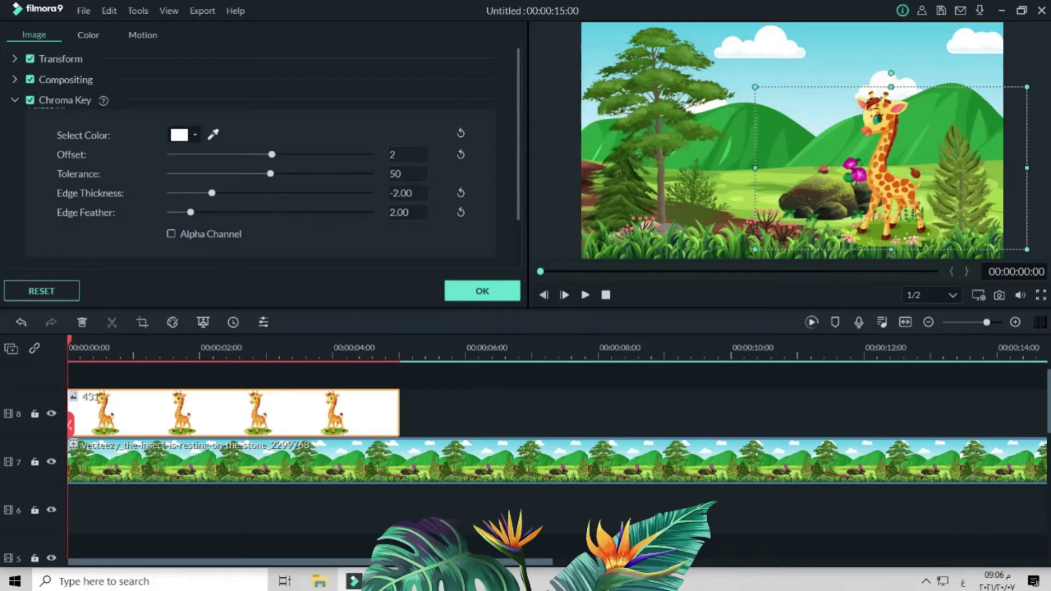
{"action": "left_click", "coordinate": [730, 227]}
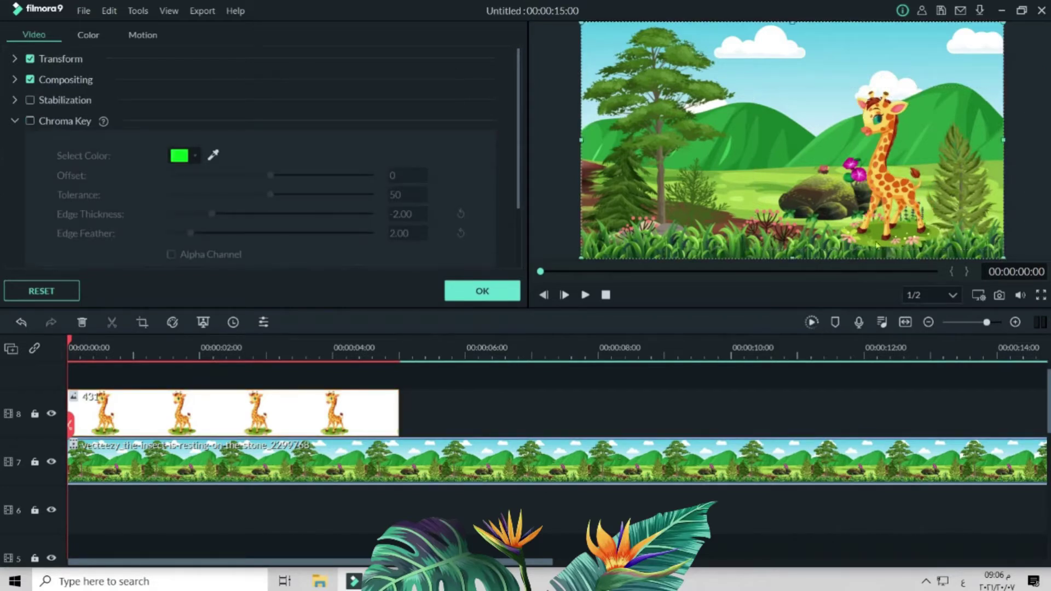
{"action": "left_click", "coordinate": [896, 186]}
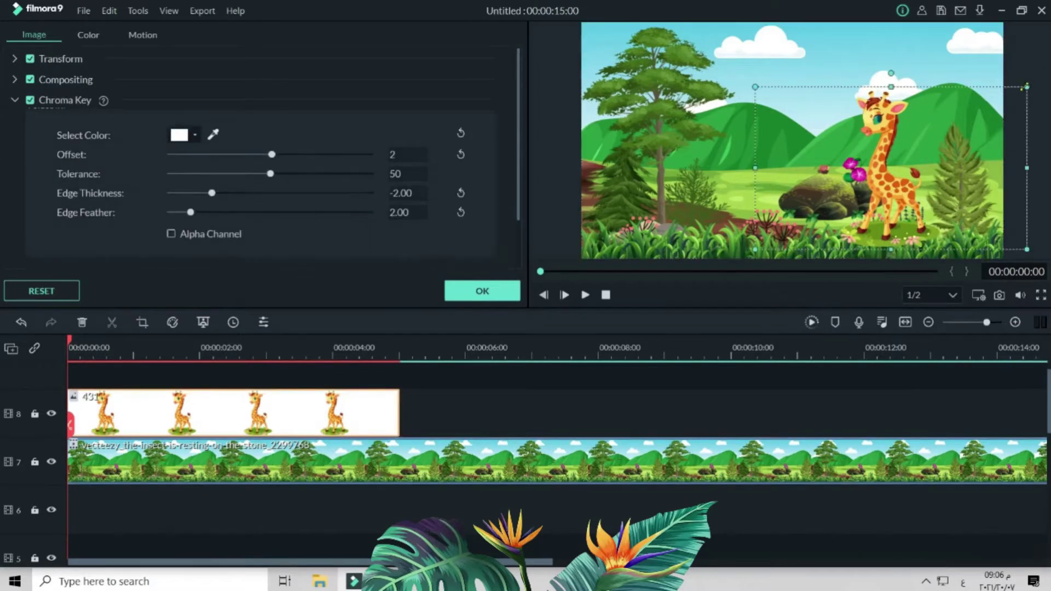
{"action": "left_click_drag", "start_coordinate": [990, 108], "coordinate": [992, 112]}
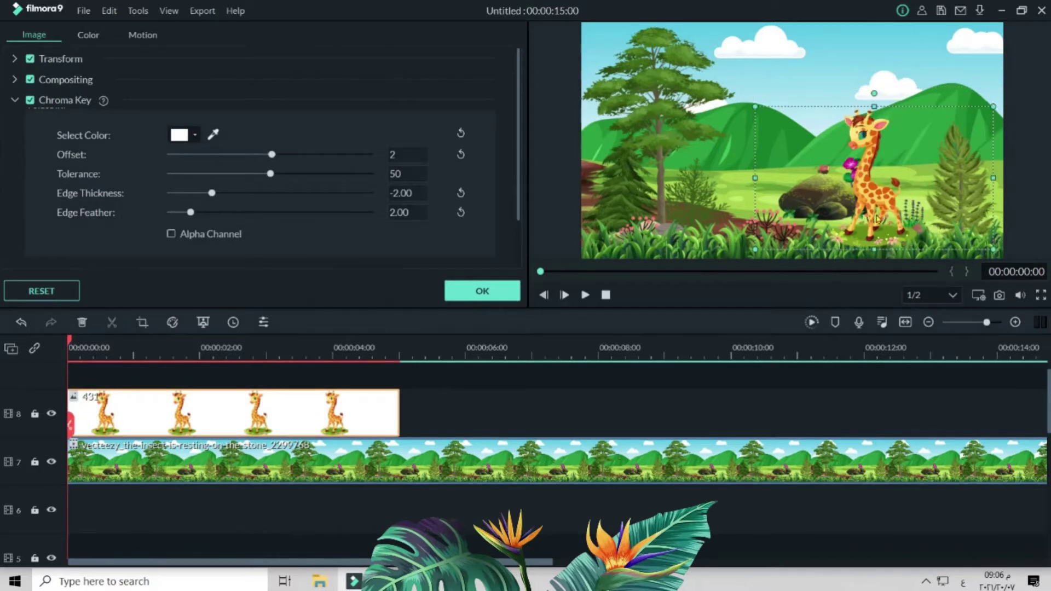
{"action": "left_click_drag", "start_coordinate": [890, 196], "coordinate": [897, 191]}
{"action": "left_click", "coordinate": [749, 215]}
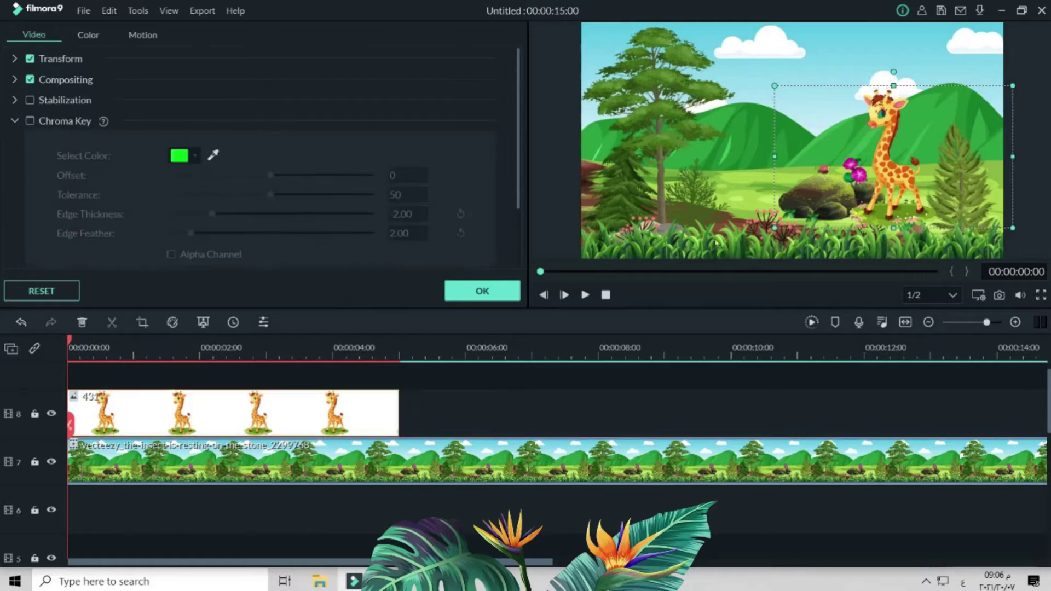
{"action": "left_click", "coordinate": [502, 296]}
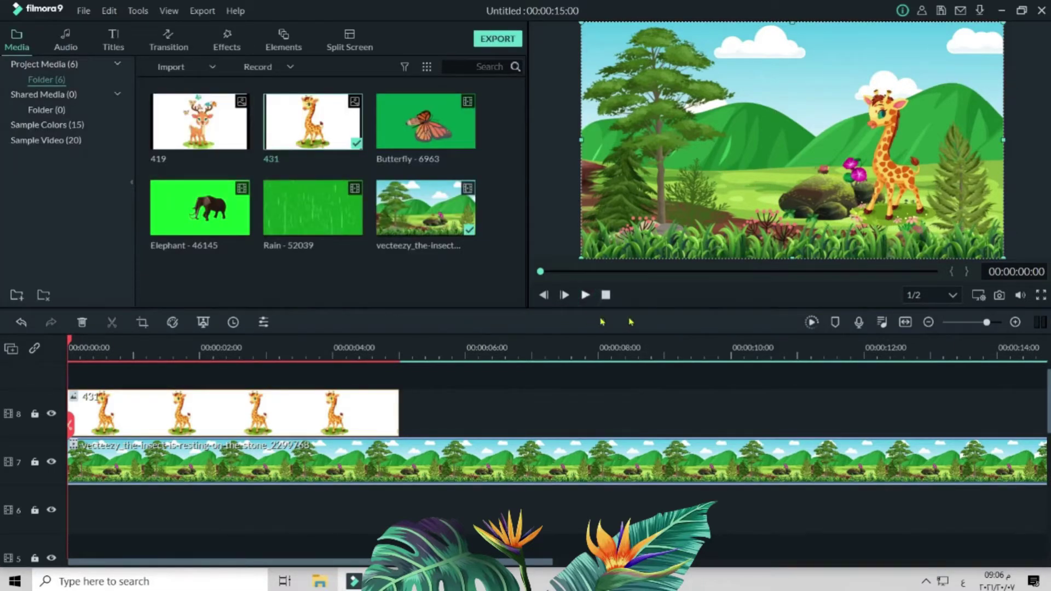
{"action": "key", "text": "space"}
{"action": "left_click", "coordinate": [606, 295]}
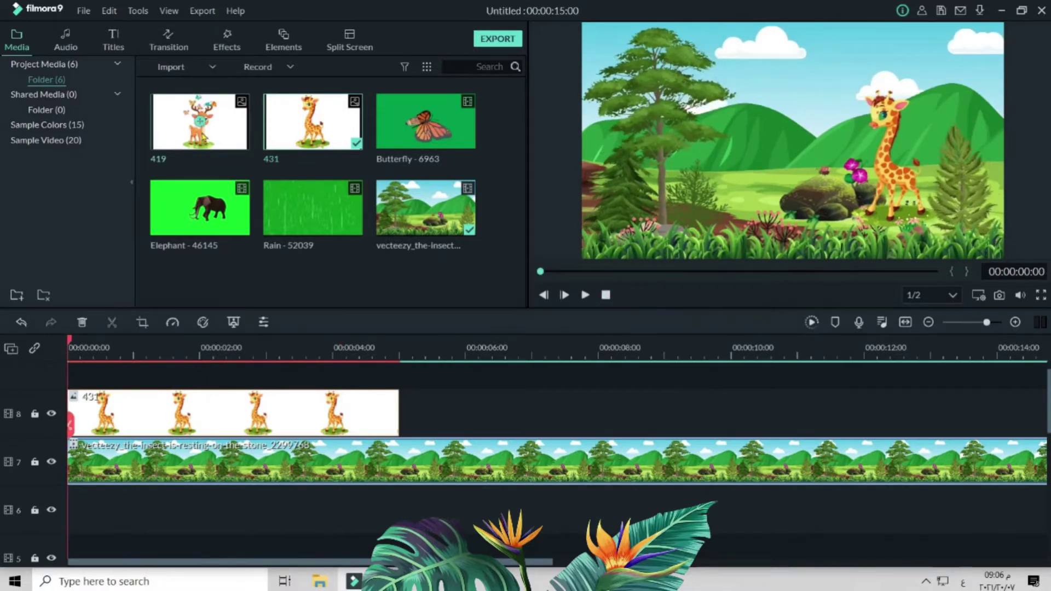
- Add deer image 419 on the track above the giraffe, starting at 00:00:00:00, and key out its white background with Chroma Key
{"action": "left_click_drag", "start_coordinate": [229, 132], "coordinate": [226, 123]}
{"action": "left_click_drag", "start_coordinate": [260, 371], "coordinate": [72, 378]}
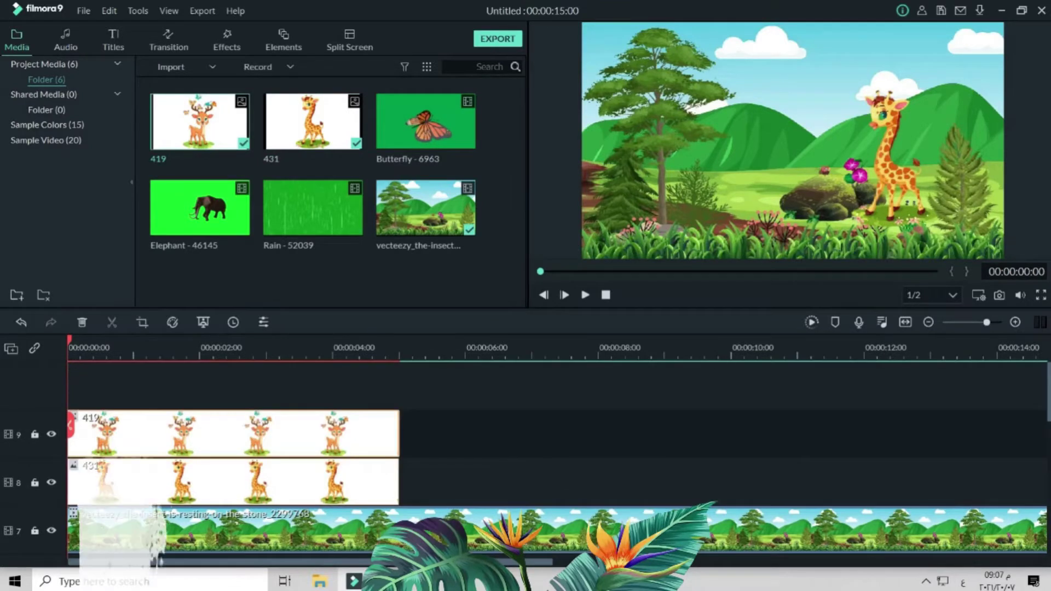
{"action": "double_click", "coordinate": [311, 437]}
{"action": "left_click", "coordinate": [30, 102]}
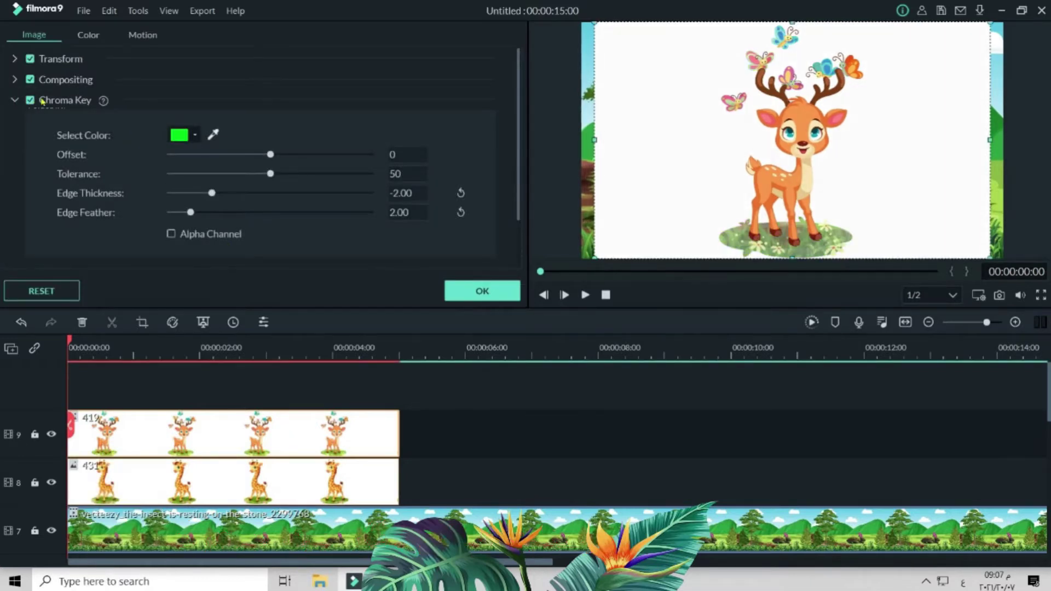
{"action": "left_click", "coordinate": [212, 136]}
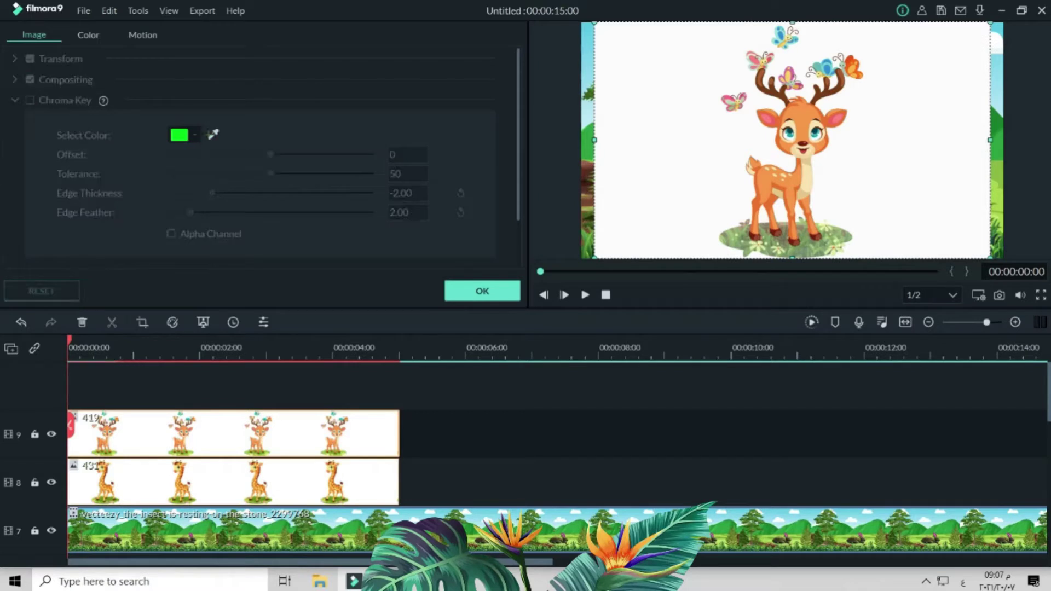
{"action": "left_click", "coordinate": [385, 431]}
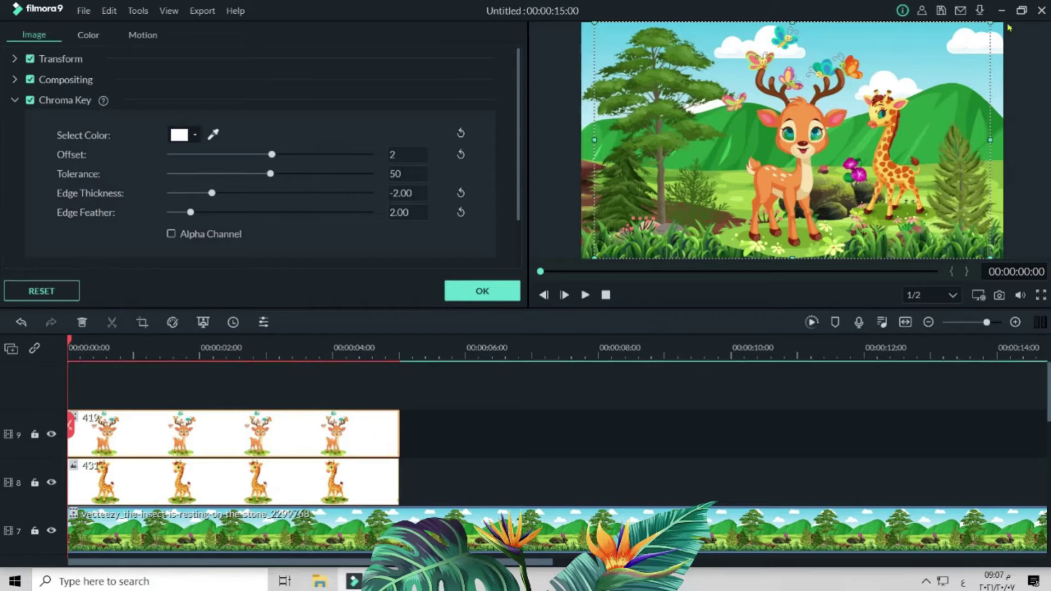
- Shrink the deer and position it on the grass left of the rock, apply the settings and play back the composition
{"action": "left_click_drag", "start_coordinate": [891, 81], "coordinate": [889, 84]}
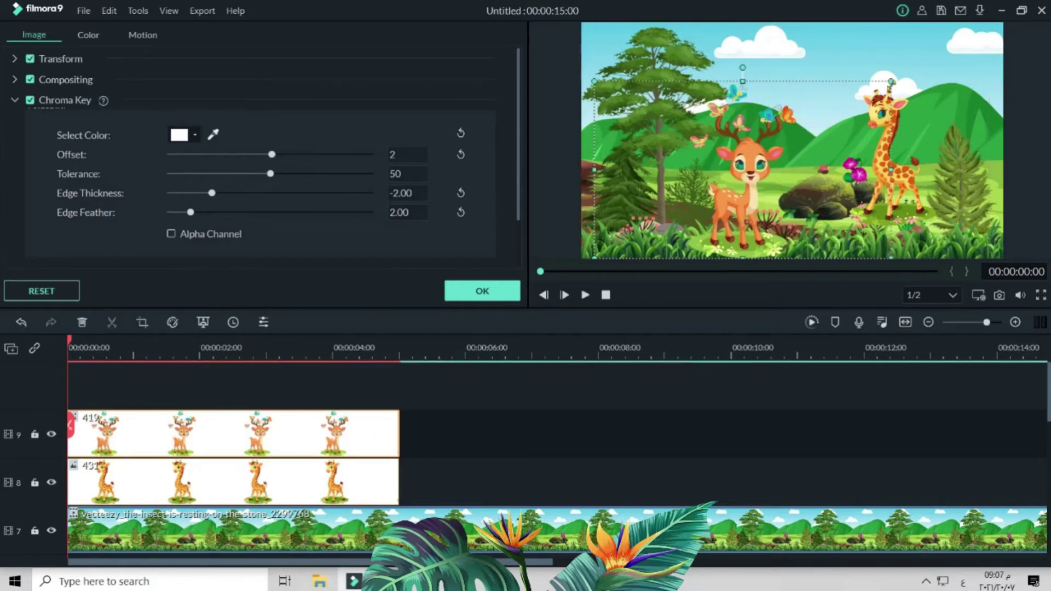
{"action": "left_click_drag", "start_coordinate": [847, 117], "coordinate": [781, 189]}
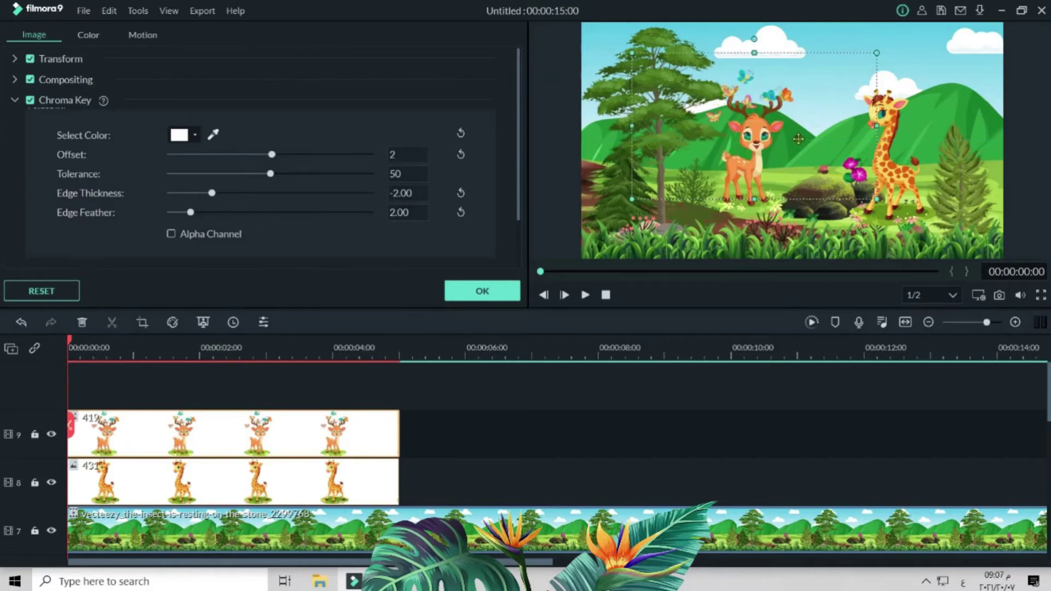
{"action": "left_click_drag", "start_coordinate": [798, 138], "coordinate": [799, 131]}
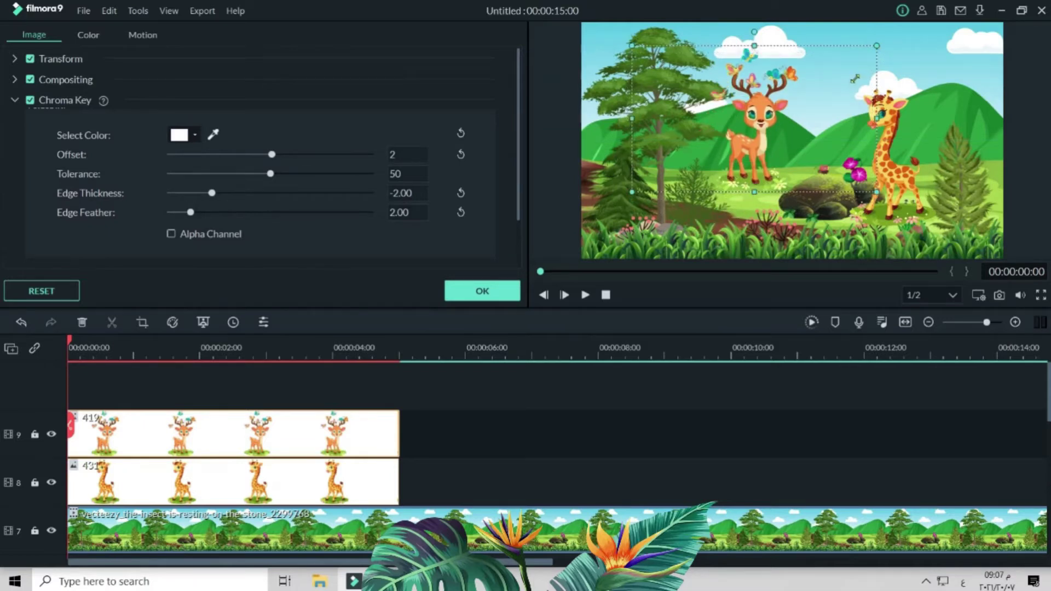
{"action": "left_click_drag", "start_coordinate": [848, 185], "coordinate": [837, 192]}
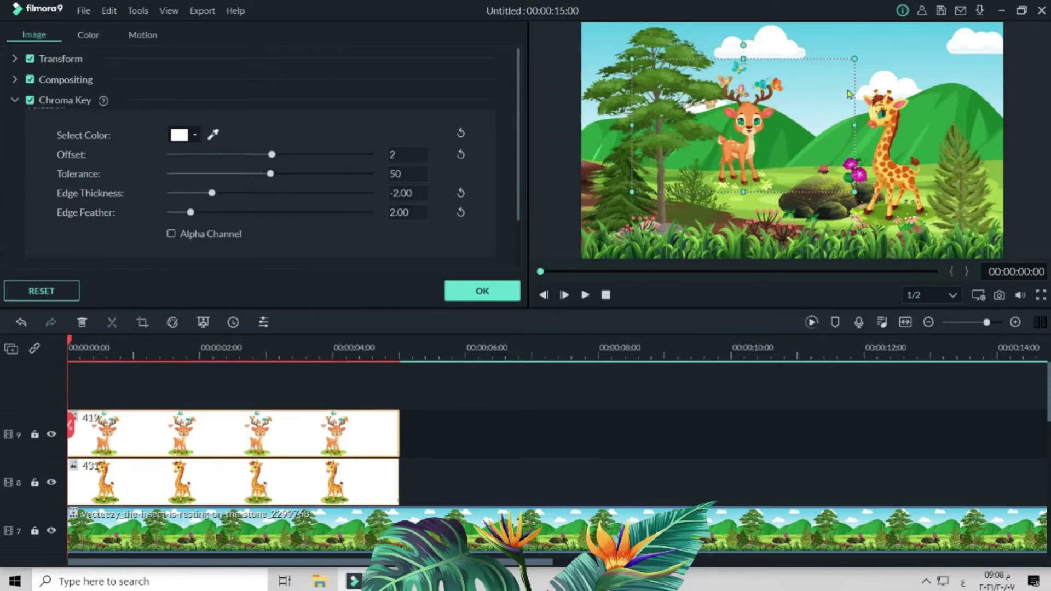
{"action": "left_click_drag", "start_coordinate": [835, 82], "coordinate": [834, 119]}
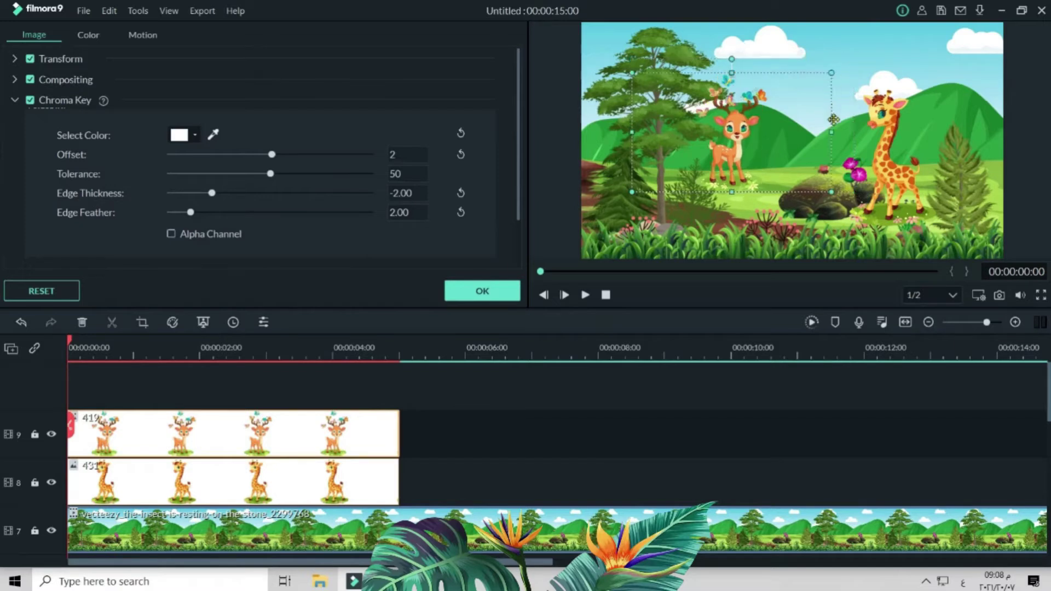
{"action": "left_click_drag", "start_coordinate": [755, 174], "coordinate": [756, 179]}
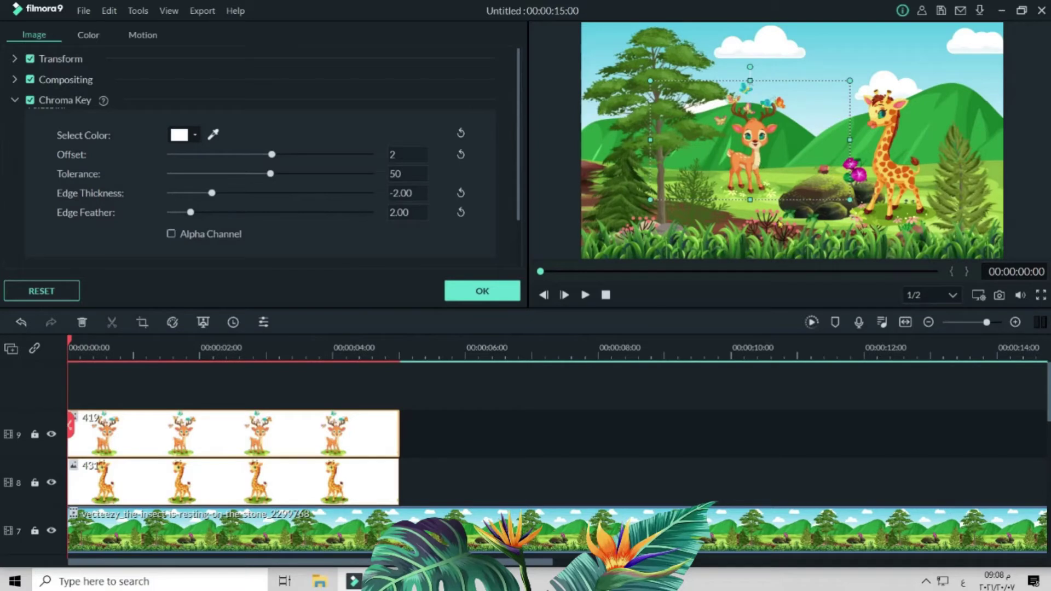
{"action": "left_click", "coordinate": [646, 235]}
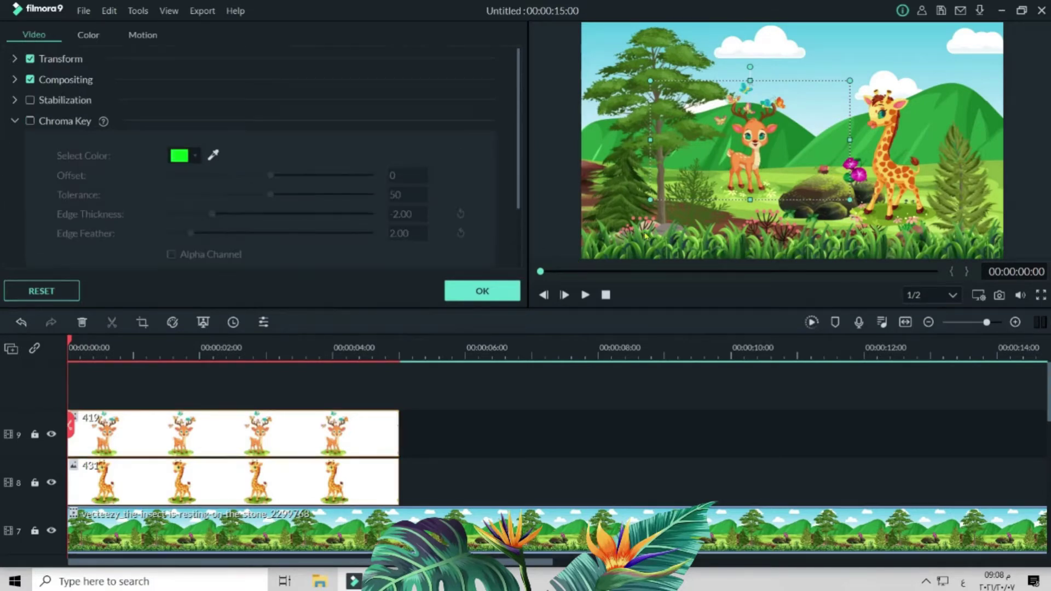
{"action": "left_click", "coordinate": [926, 211]}
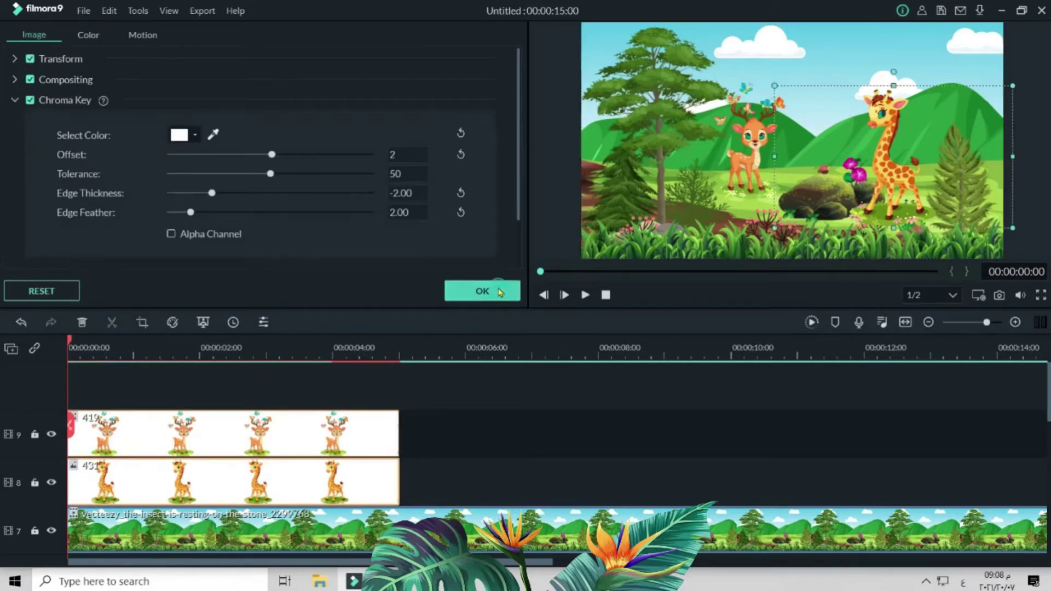
{"action": "left_click", "coordinate": [500, 292]}
{"action": "key", "text": "space"}
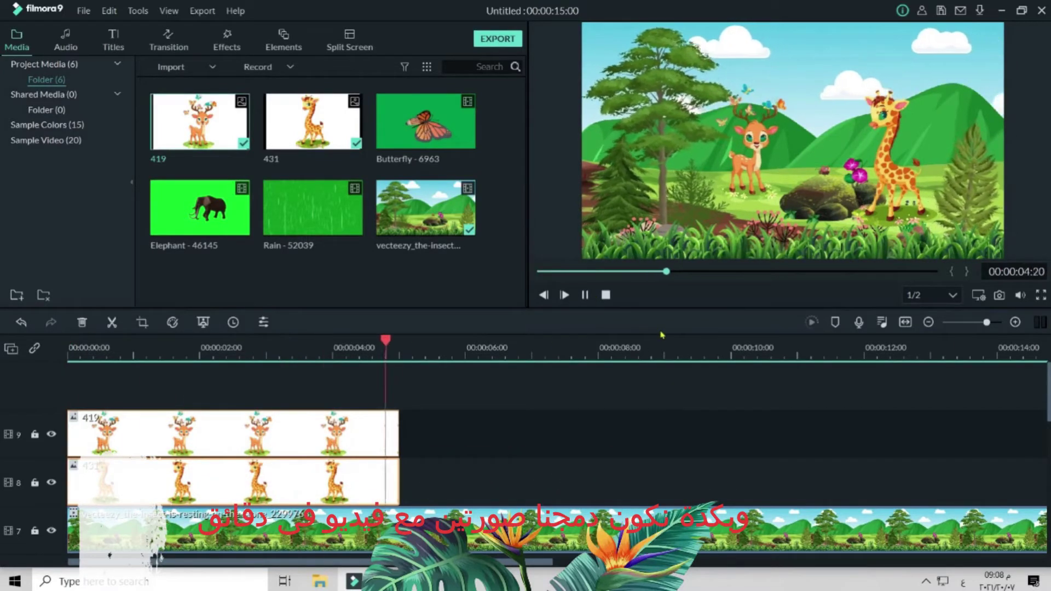
{"action": "left_click", "coordinate": [606, 295]}
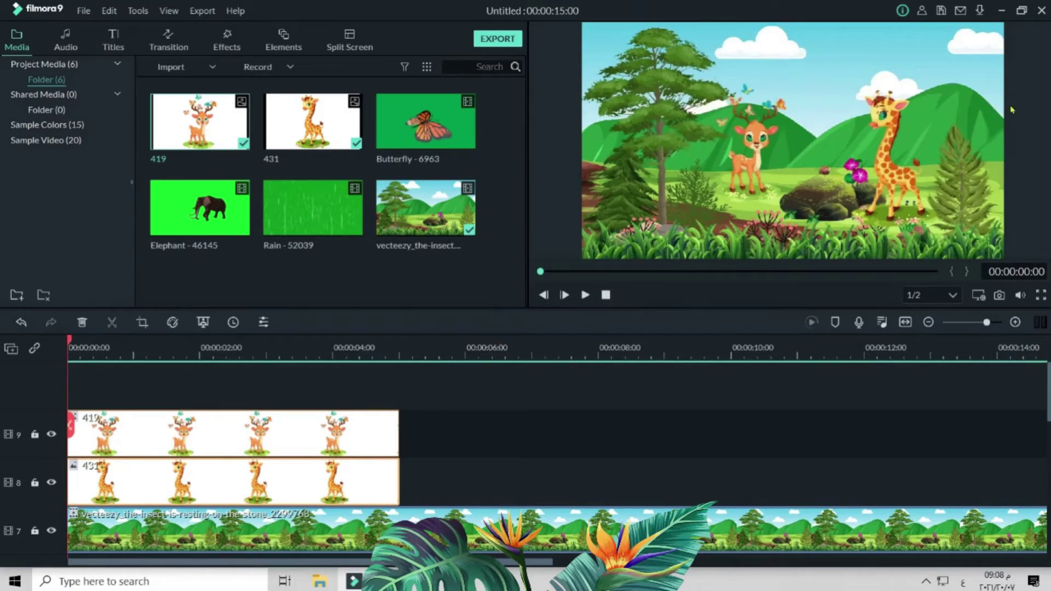
- Scale the deer down further and move it closer to the rock
{"action": "left_click", "coordinate": [736, 164]}
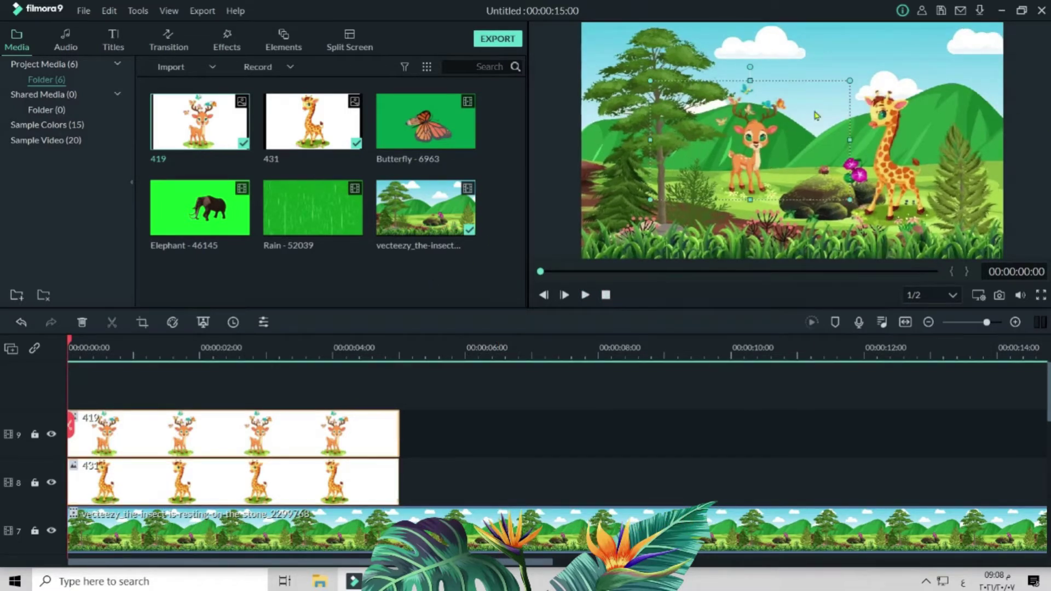
{"action": "left_click_drag", "start_coordinate": [850, 80], "coordinate": [817, 105]}
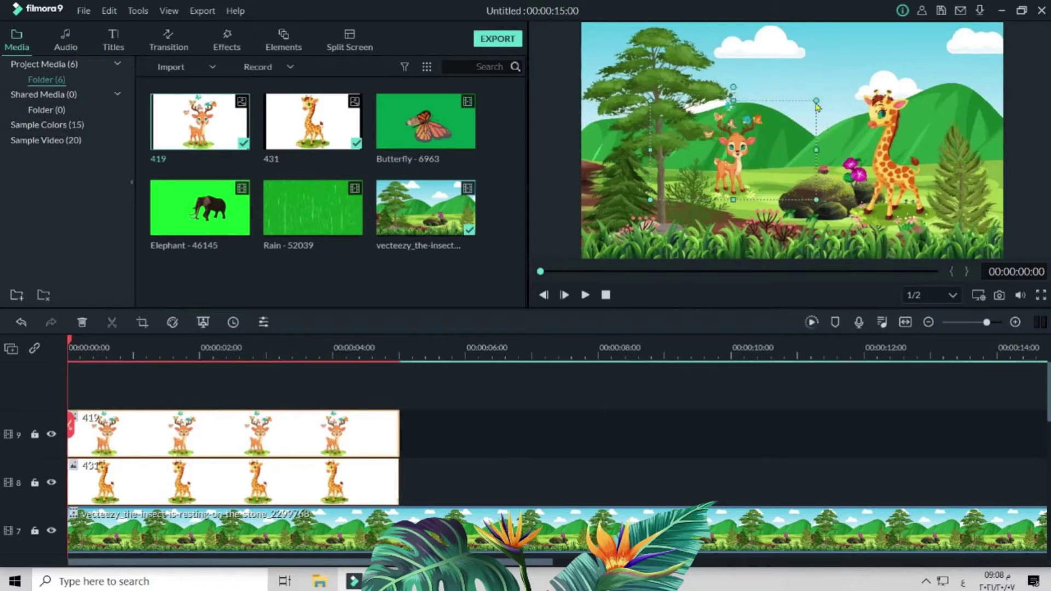
{"action": "left_click_drag", "start_coordinate": [783, 171], "coordinate": [808, 171]}
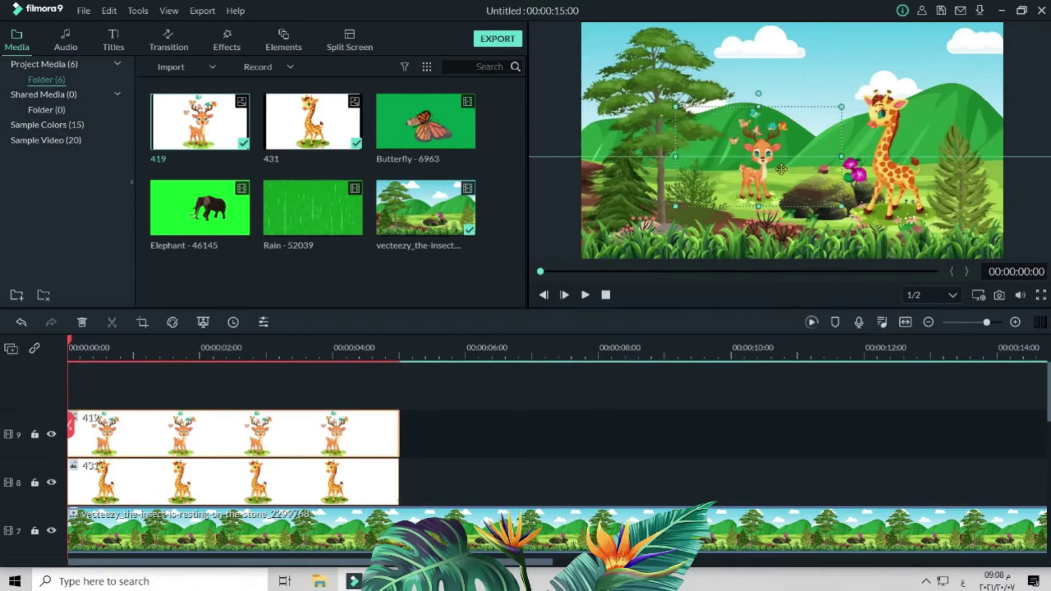
- Trim the landscape clip's end to match the deer and giraffe clips at 00:00:05:00 and play back the composition
{"action": "left_click", "coordinate": [678, 218]}
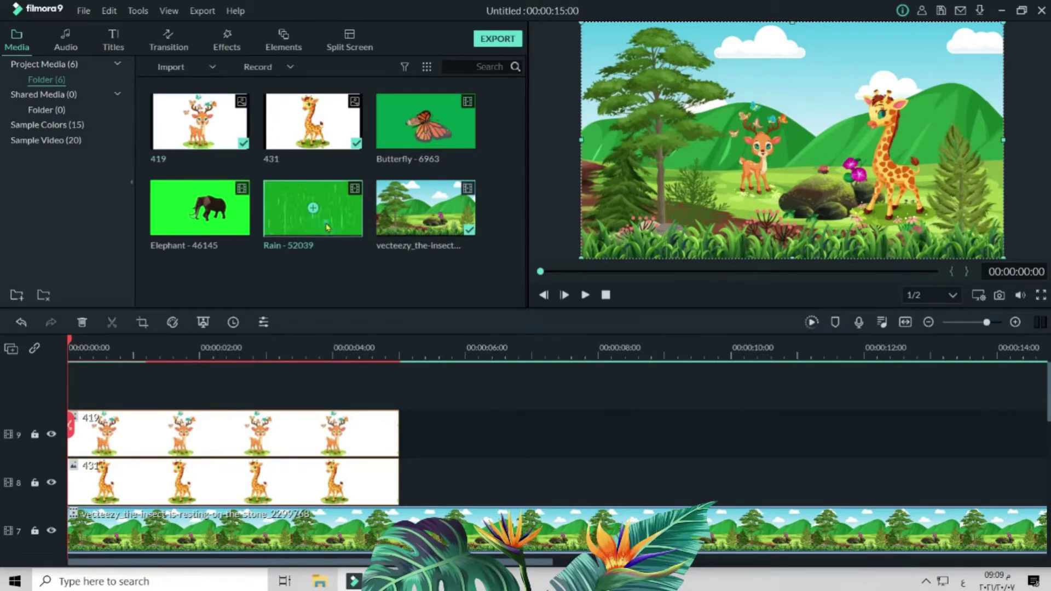
{"action": "scroll", "coordinate": [854, 493], "scroll_direction": "down", "scroll_amount": 3}
{"action": "left_click_drag", "start_coordinate": [855, 513], "coordinate": [192, 513]}
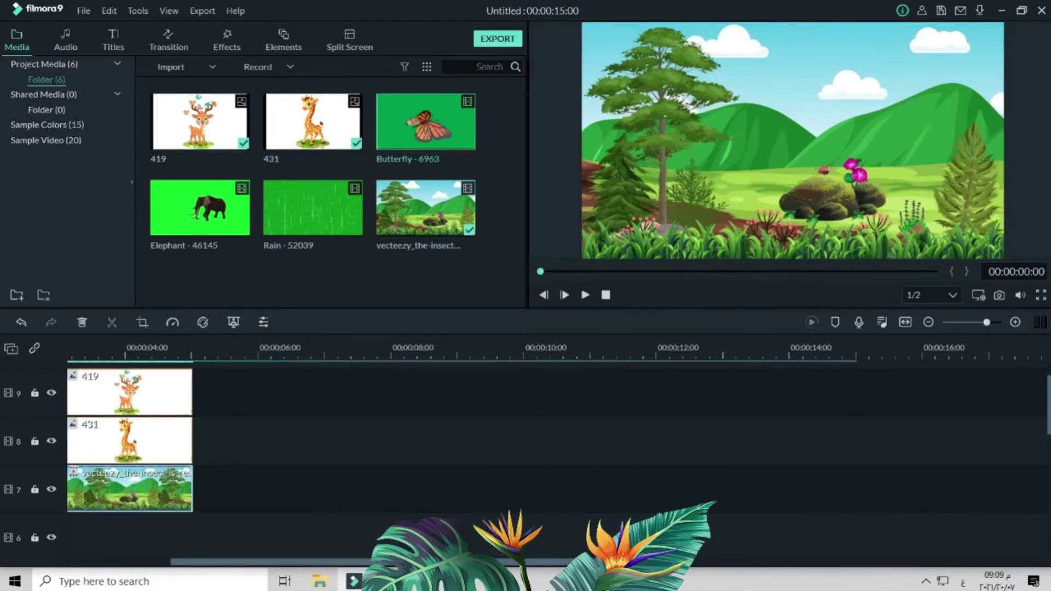
{"action": "left_click", "coordinate": [586, 295]}
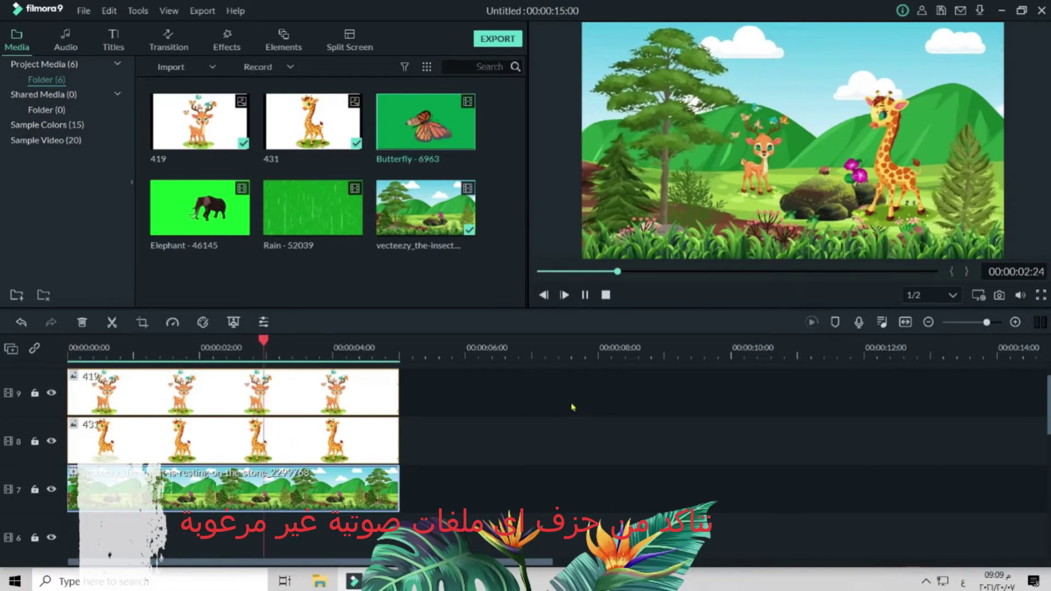
- Delete the landscape video's separate audio clip from audio track 1 and replay the composition
{"action": "scroll", "coordinate": [572, 405], "scroll_direction": "down", "scroll_amount": 8}
{"action": "left_click", "coordinate": [572, 341]}
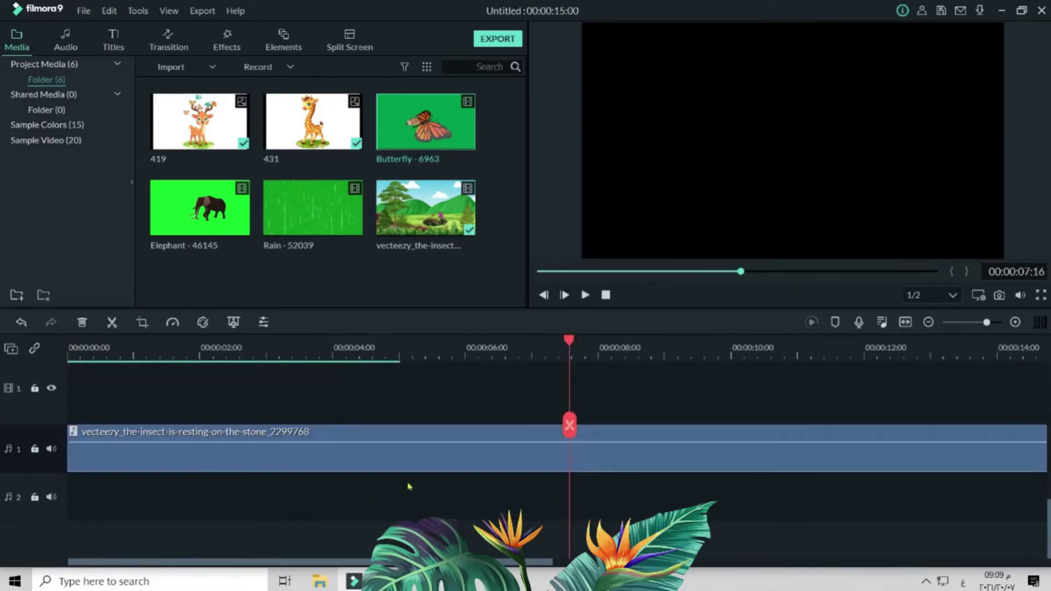
{"action": "key", "text": "Delete"}
{"action": "scroll", "coordinate": [335, 467], "scroll_direction": "up", "scroll_amount": 5}
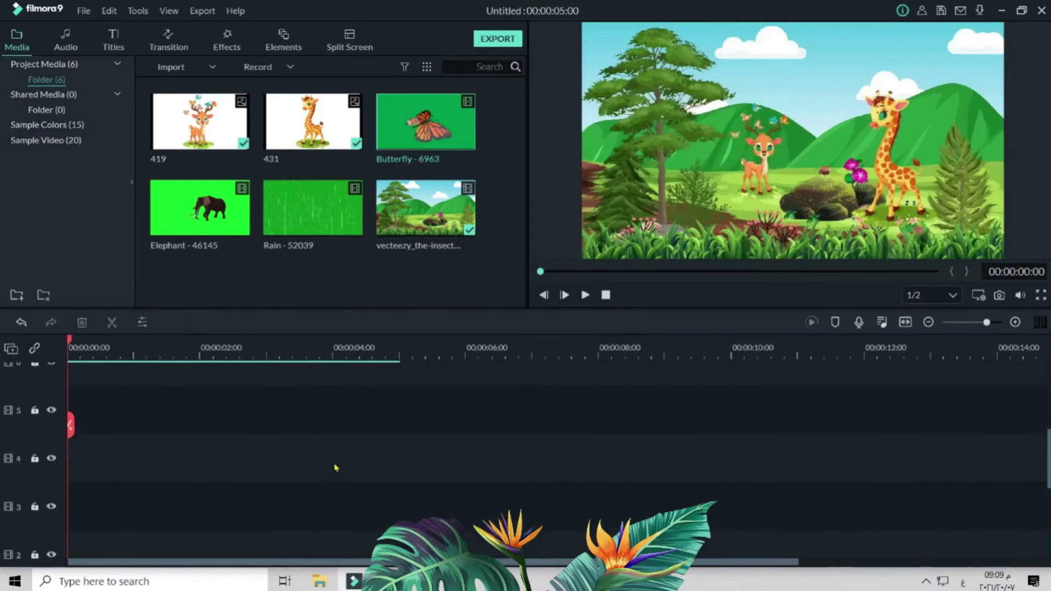
{"action": "left_click", "coordinate": [585, 295]}
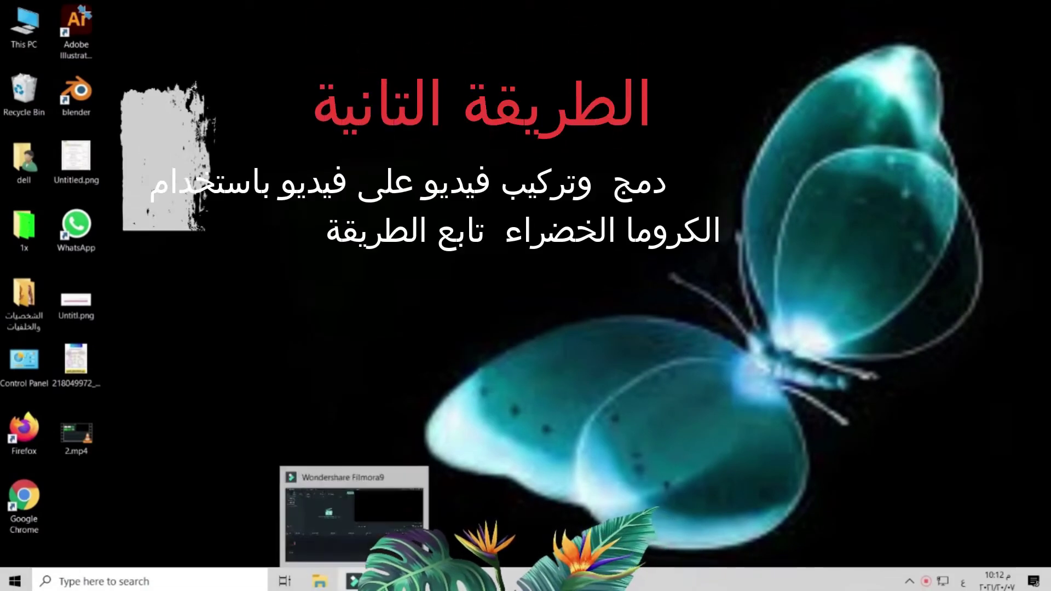
- Switch to the new Filmora project and import Butterfly - 6963, Elephant - 46145, My Video1, Rain - 52039 and the vecteezy landscape video from folder 1x
{"action": "left_click", "coordinate": [354, 582]}
{"action": "left_click", "coordinate": [350, 206]}
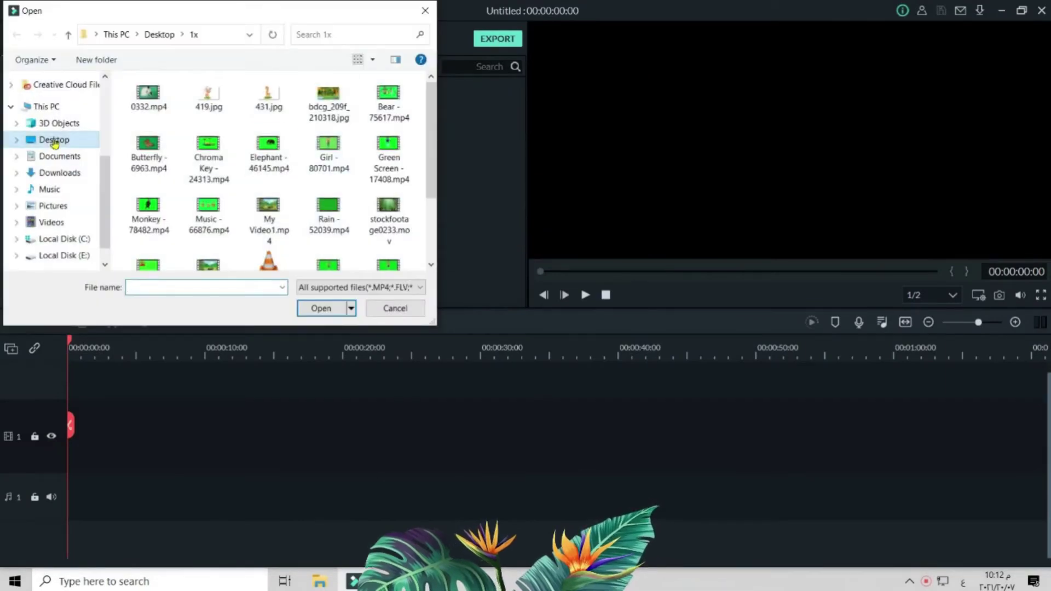
{"action": "left_click", "coordinate": [145, 155]}
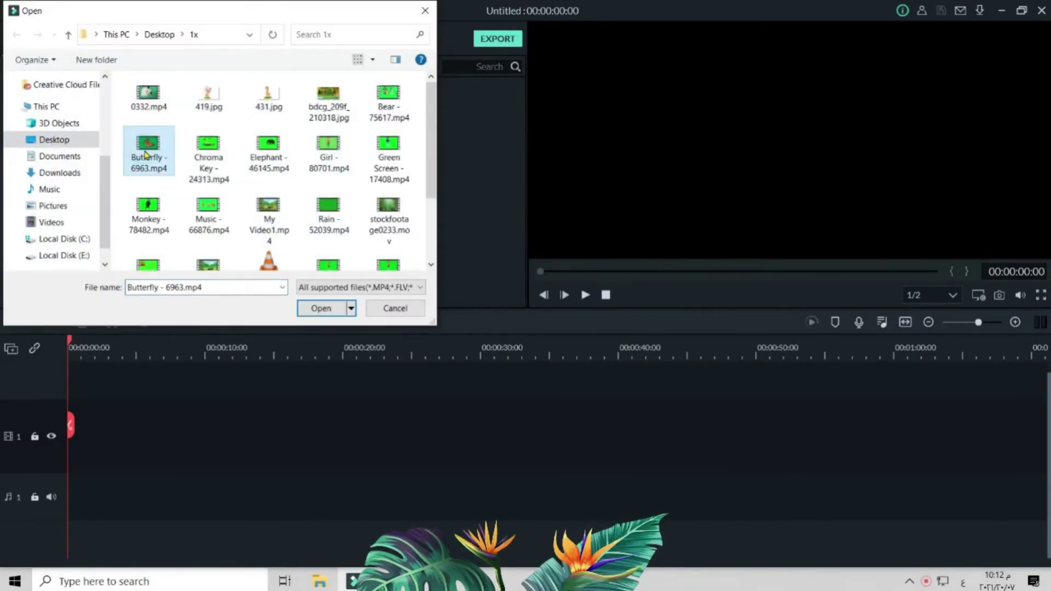
{"action": "left_click", "coordinate": [267, 218], "text": "ctrl"}
{"action": "left_click", "coordinate": [331, 221], "text": "ctrl"}
{"action": "left_click", "coordinate": [268, 145], "text": "ctrl"}
{"action": "scroll", "coordinate": [268, 164], "scroll_direction": "down", "scroll_amount": 2}
{"action": "left_click", "coordinate": [209, 235], "text": "ctrl"}
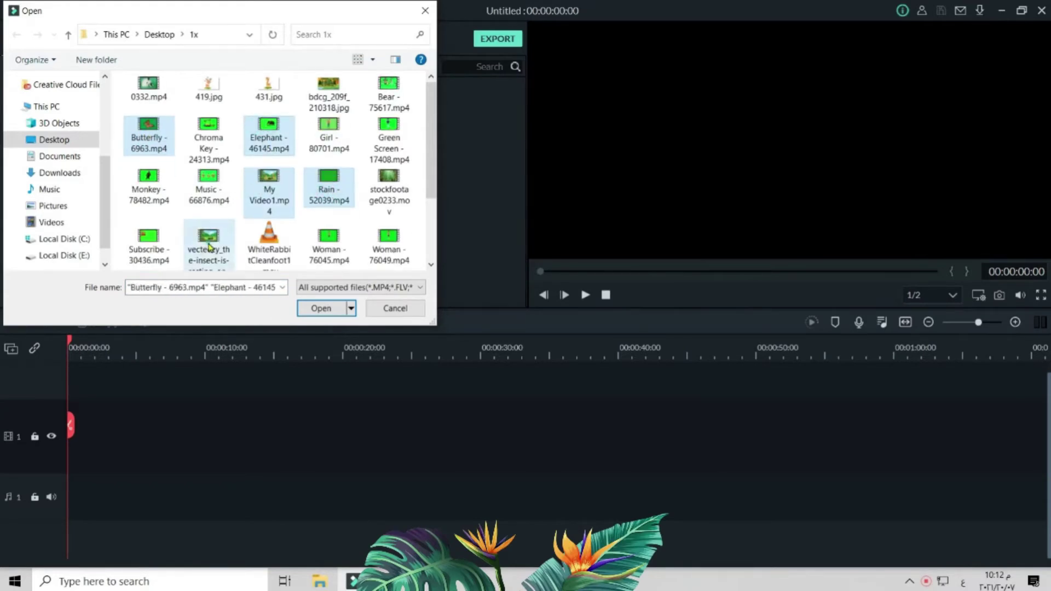
{"action": "left_click", "coordinate": [320, 309]}
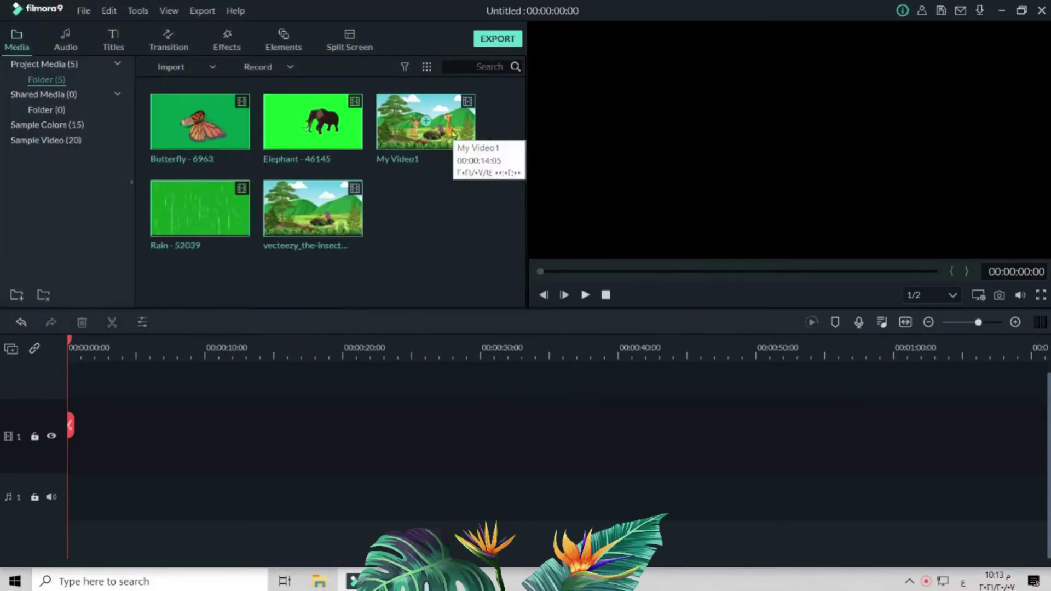
- Preview the imported landscape, rain, butterfly, elephant and My Video1 clips in the media library
{"action": "double_click", "coordinate": [340, 219]}
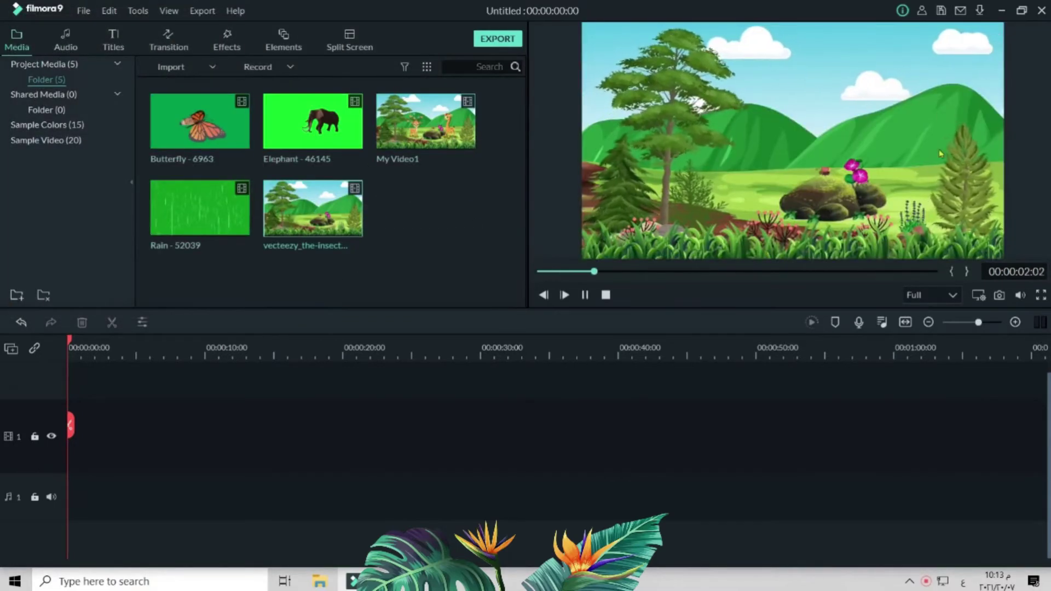
{"action": "double_click", "coordinate": [236, 225]}
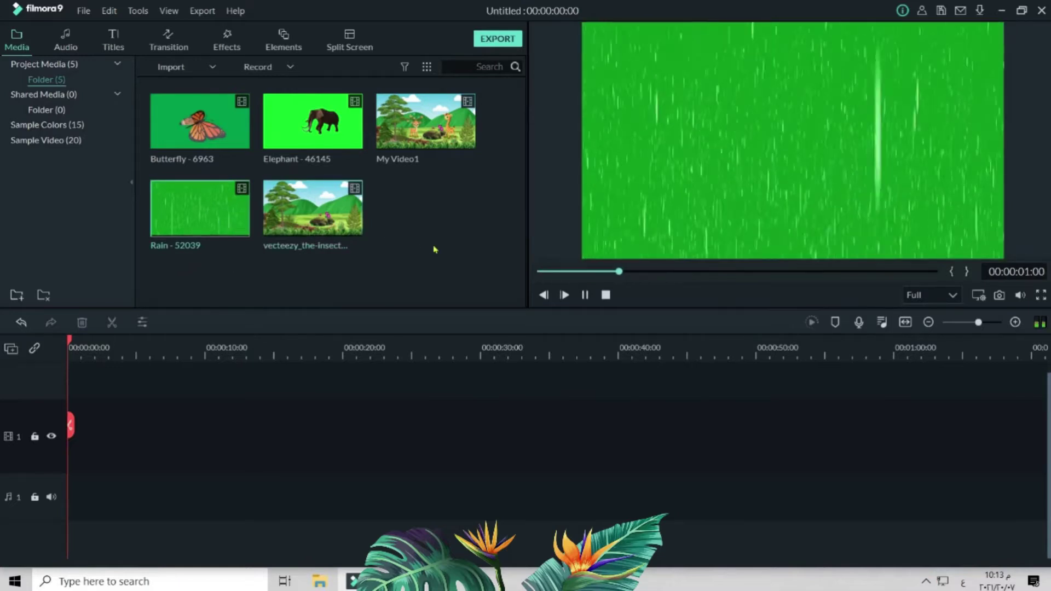
{"action": "key", "text": "Up"}
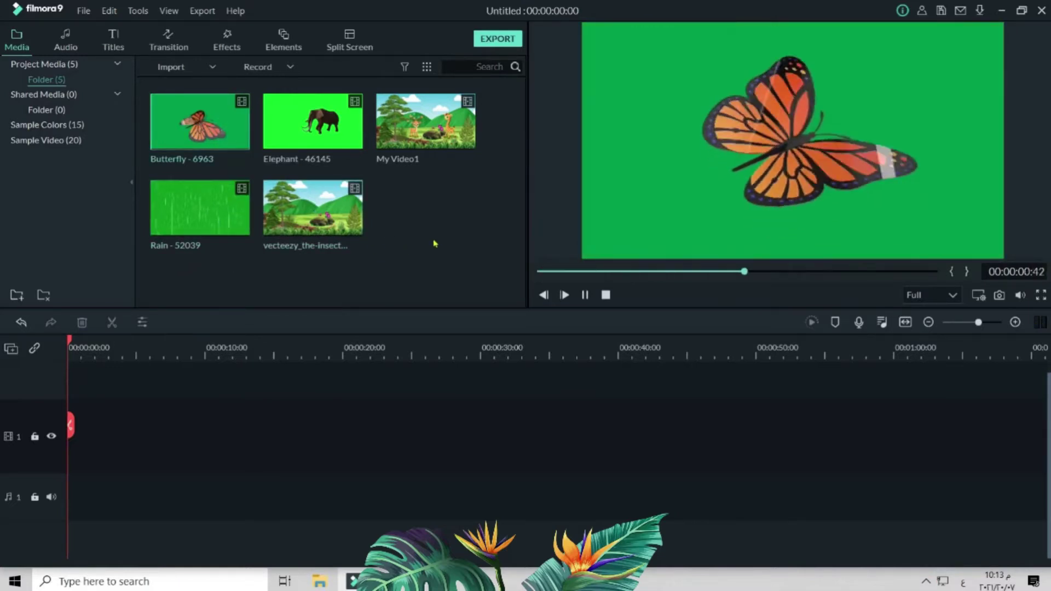
{"action": "key", "text": "Right"}
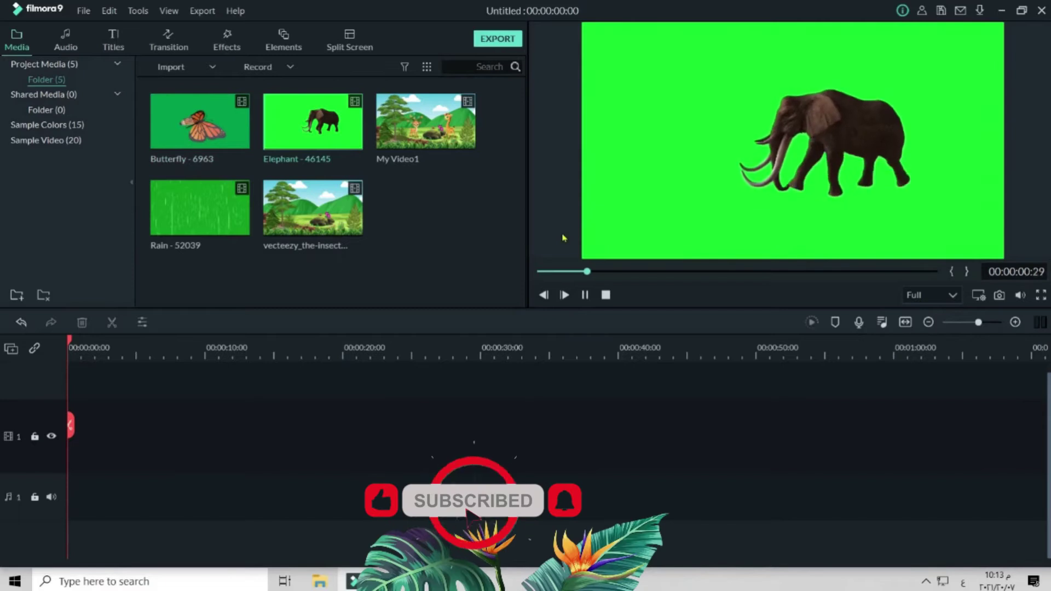
{"action": "key", "text": "Right"}
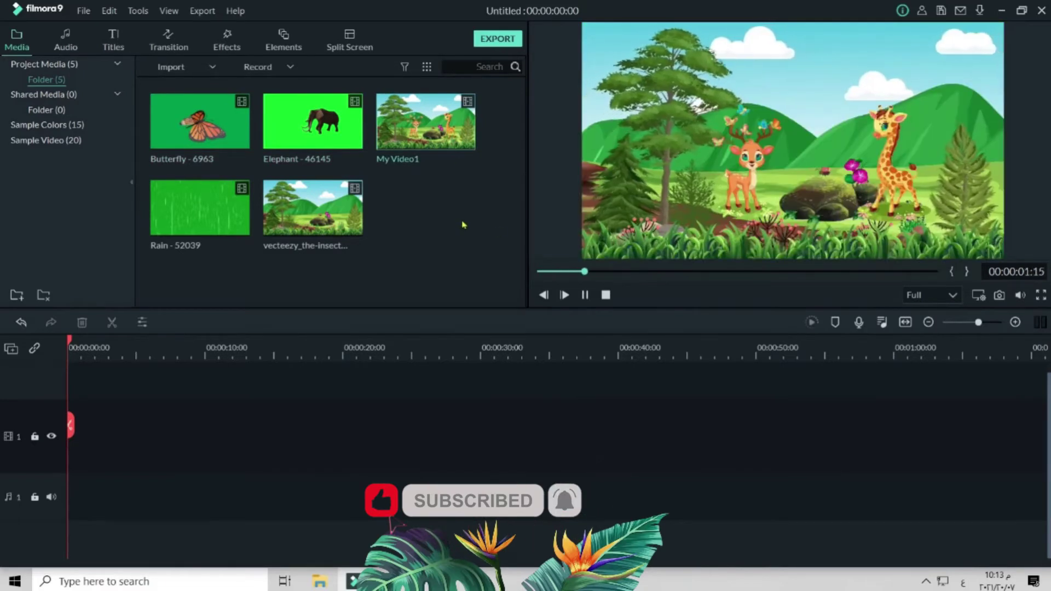
- Place the landscape video at the start of video track 1, keeping the 1920 x 1080 25fps project settings, and detach and delete its audio
{"action": "key", "text": "Down"}
{"action": "left_click_drag", "start_coordinate": [312, 214], "coordinate": [70, 479]}
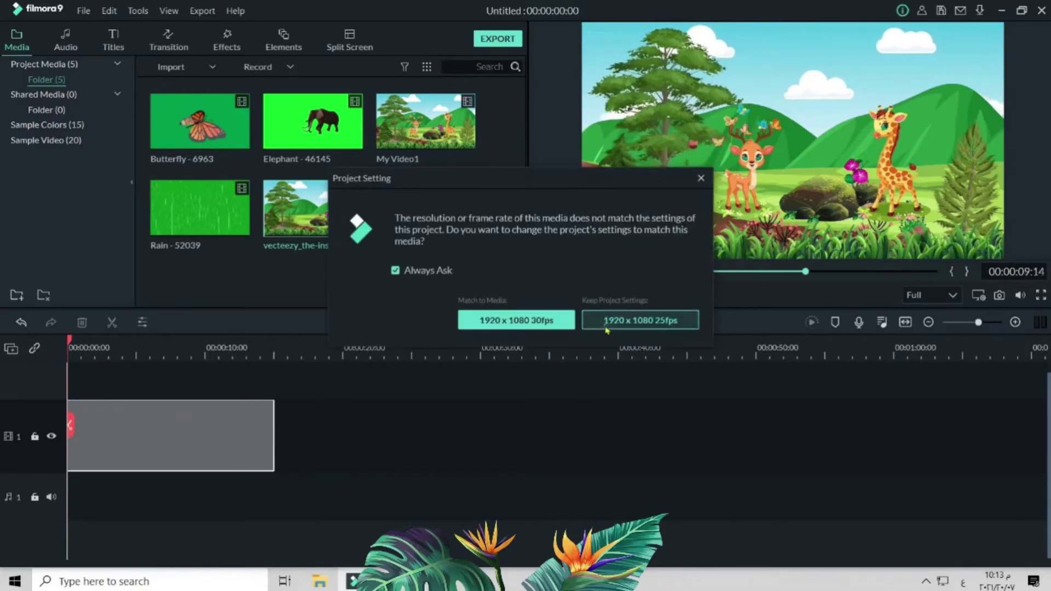
{"action": "left_click", "coordinate": [607, 323]}
{"action": "right_click", "coordinate": [201, 446]}
{"action": "left_click", "coordinate": [263, 284]}
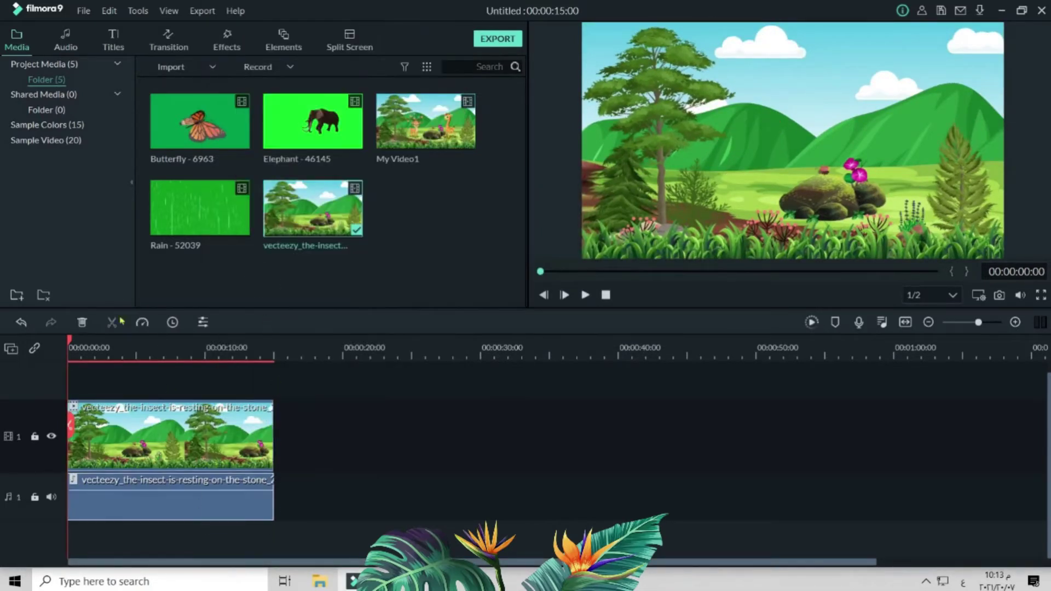
- Preview the Elephant - 46145 clip and place it on the track above the landscape, starting at 00:00:00:00
{"action": "double_click", "coordinate": [343, 138]}
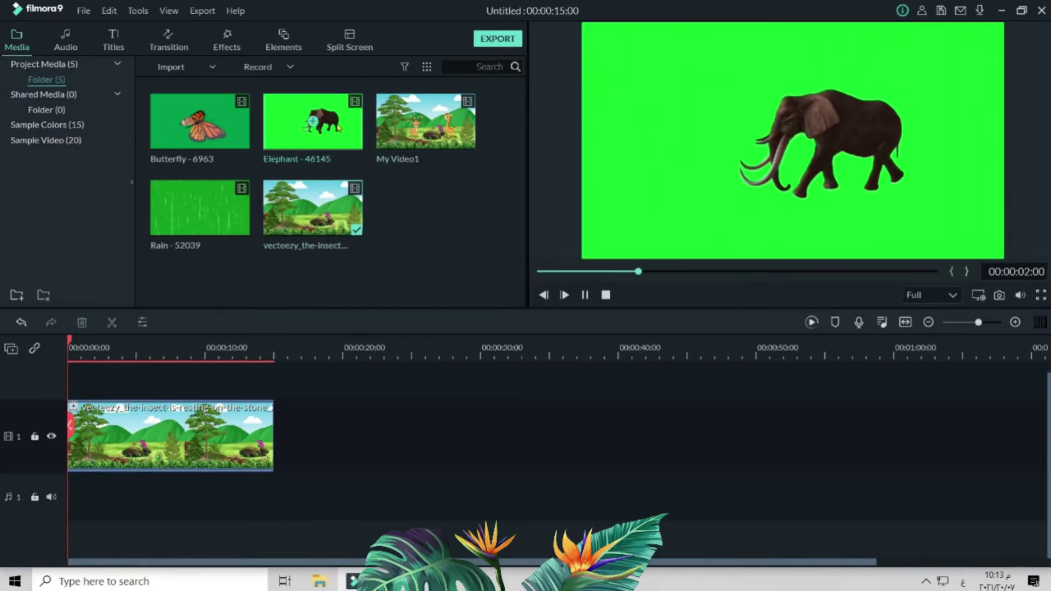
{"action": "left_click_drag", "start_coordinate": [313, 123], "coordinate": [180, 385]}
{"action": "left_click_drag", "start_coordinate": [62, 385], "coordinate": [64, 386]}
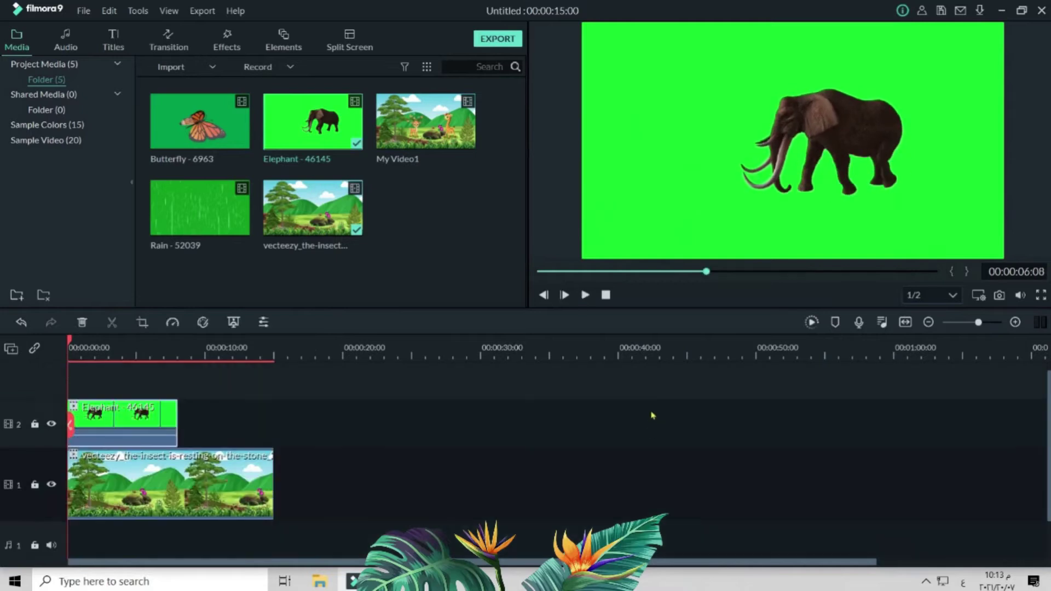
- Detach and delete the elephant clip's audio, and play back the timeline briefly
{"action": "right_click", "coordinate": [142, 444]}
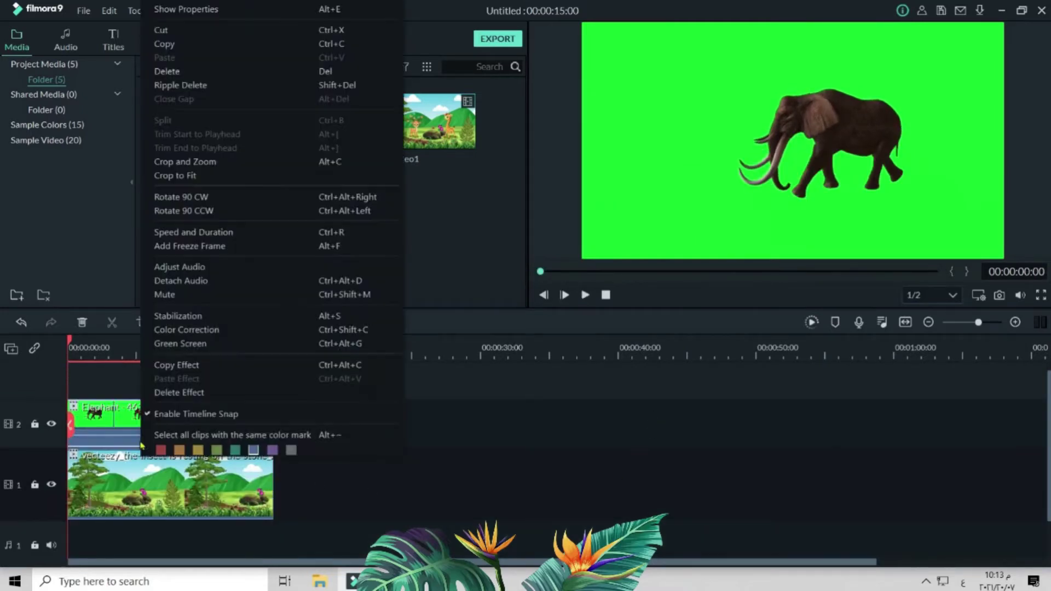
{"action": "left_click", "coordinate": [199, 281]}
{"action": "left_click", "coordinate": [165, 550]}
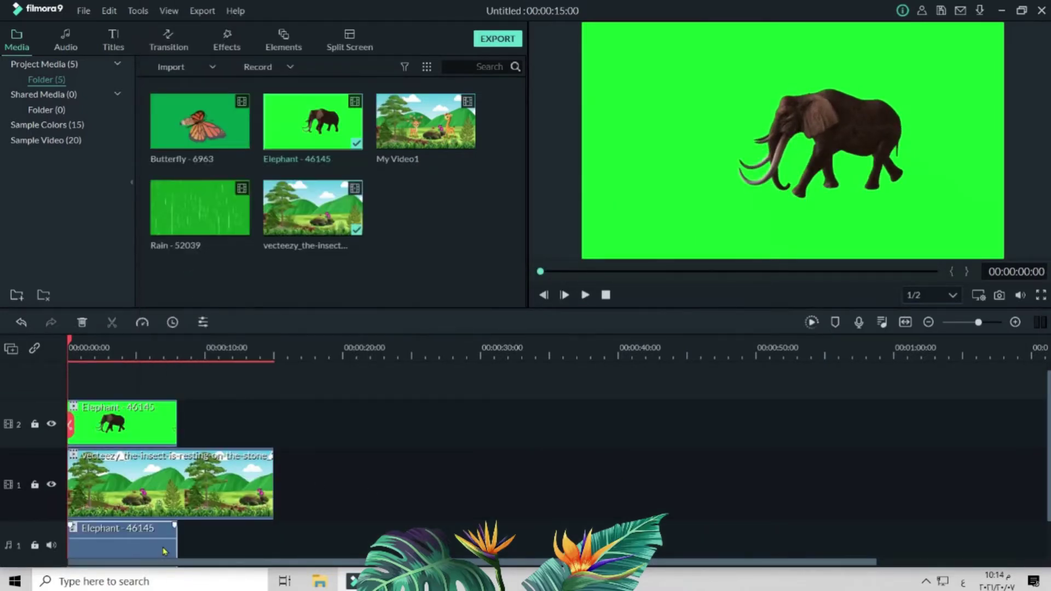
{"action": "left_click", "coordinate": [83, 323]}
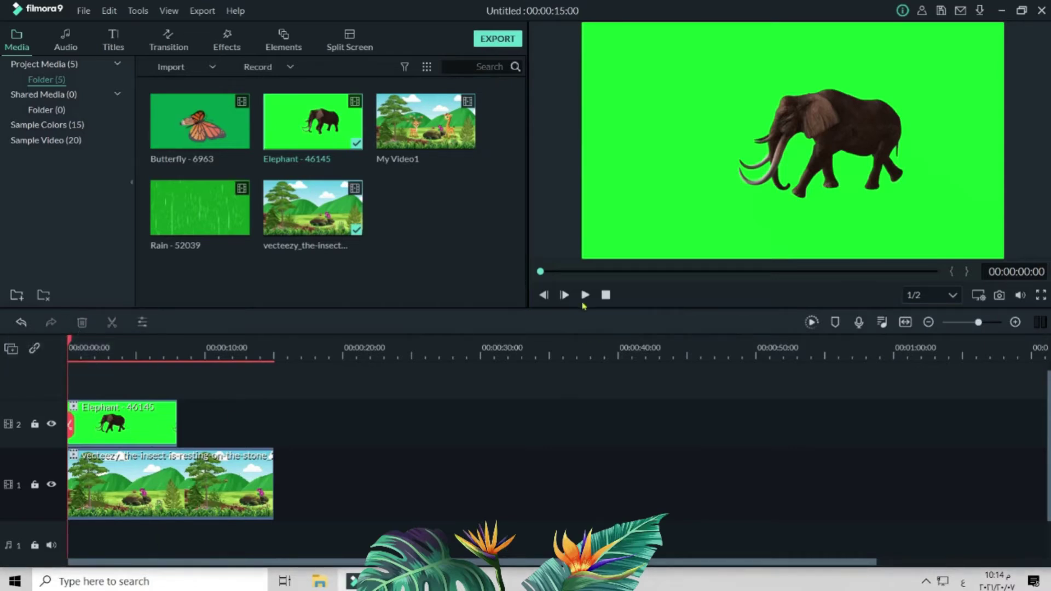
{"action": "key", "text": "space"}
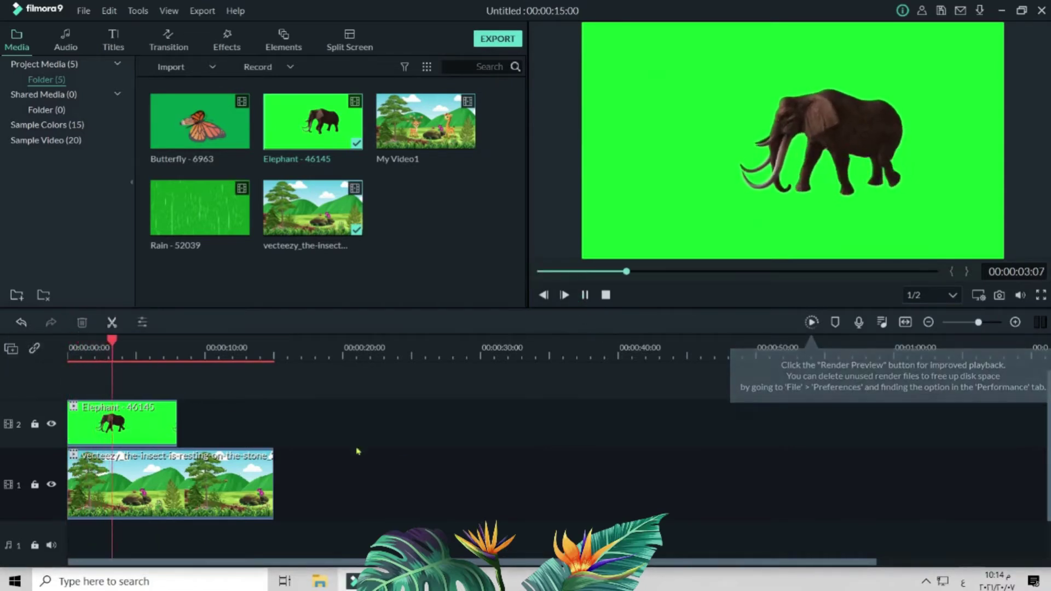
{"action": "left_click", "coordinate": [606, 296]}
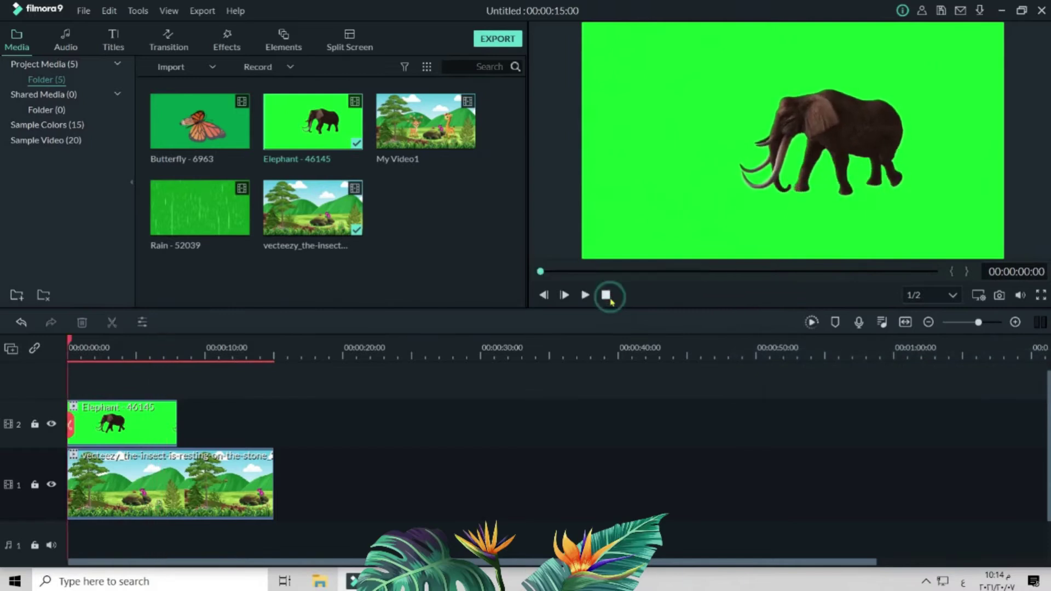
- Key out the elephant clip's green background with Chroma Key, set the offset to 8 and apply the settings
{"action": "double_click", "coordinate": [155, 408]}
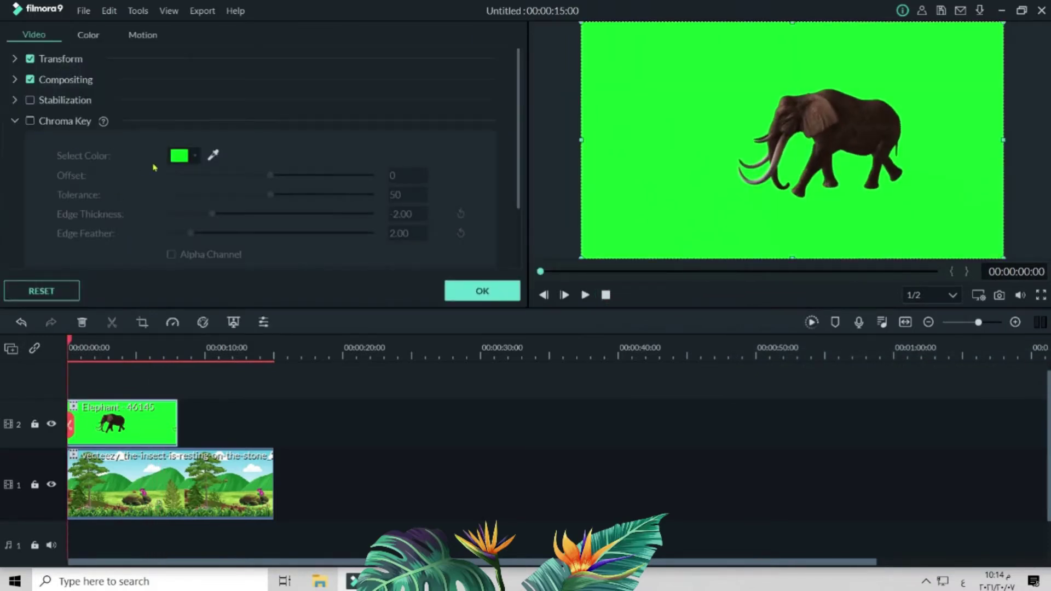
{"action": "left_click", "coordinate": [30, 122]}
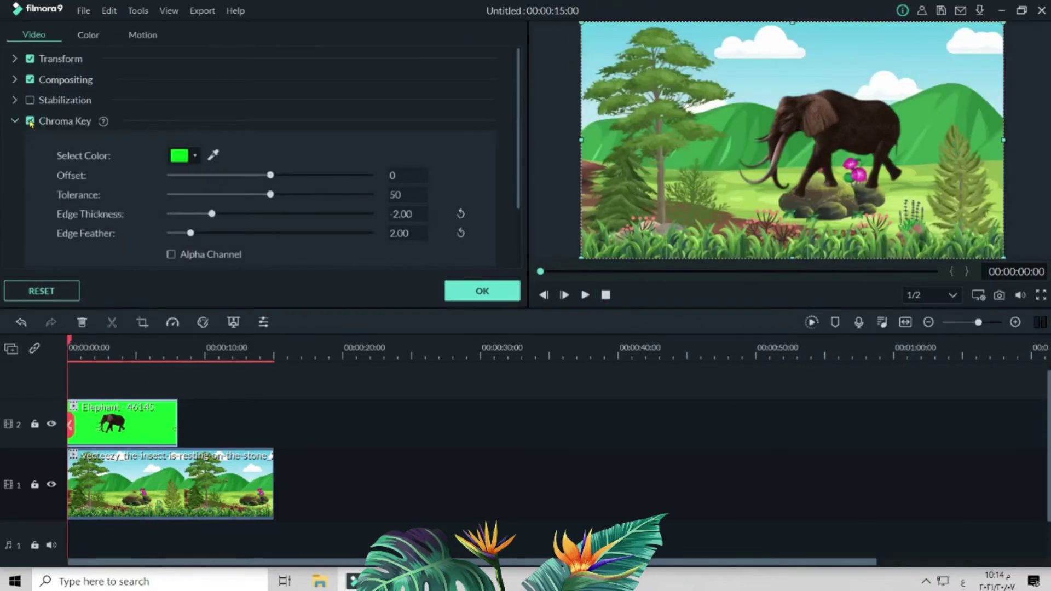
{"action": "left_click_drag", "start_coordinate": [271, 175], "coordinate": [272, 176]}
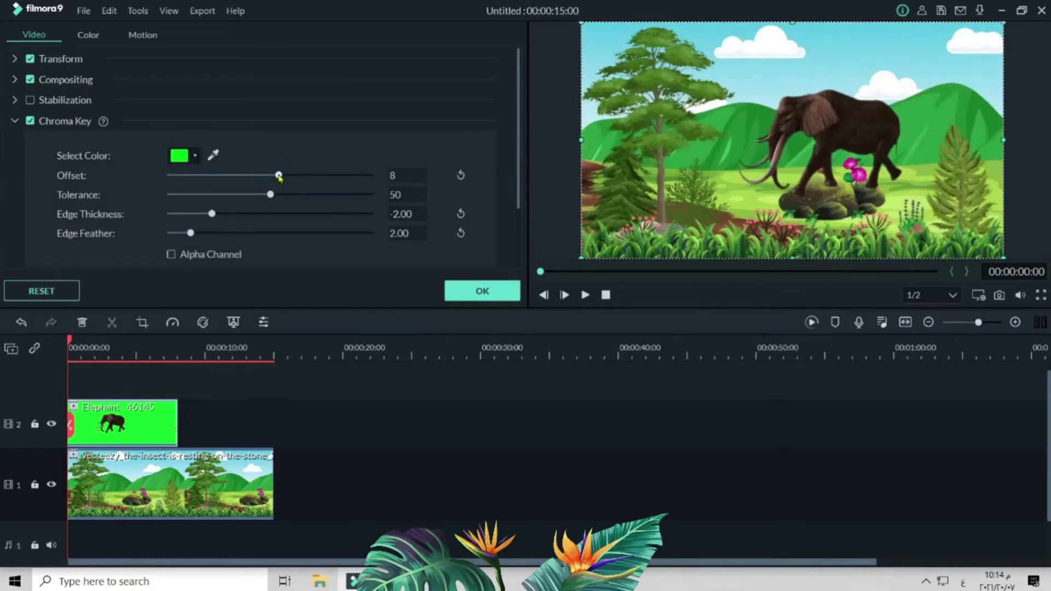
{"action": "left_click", "coordinate": [499, 289]}
- Shrink the elephant and position it on the ground between the tree and the rock, and play back the composition
{"action": "left_click_drag", "start_coordinate": [996, 31], "coordinate": [794, 116]}
{"action": "left_click", "coordinate": [893, 253]}
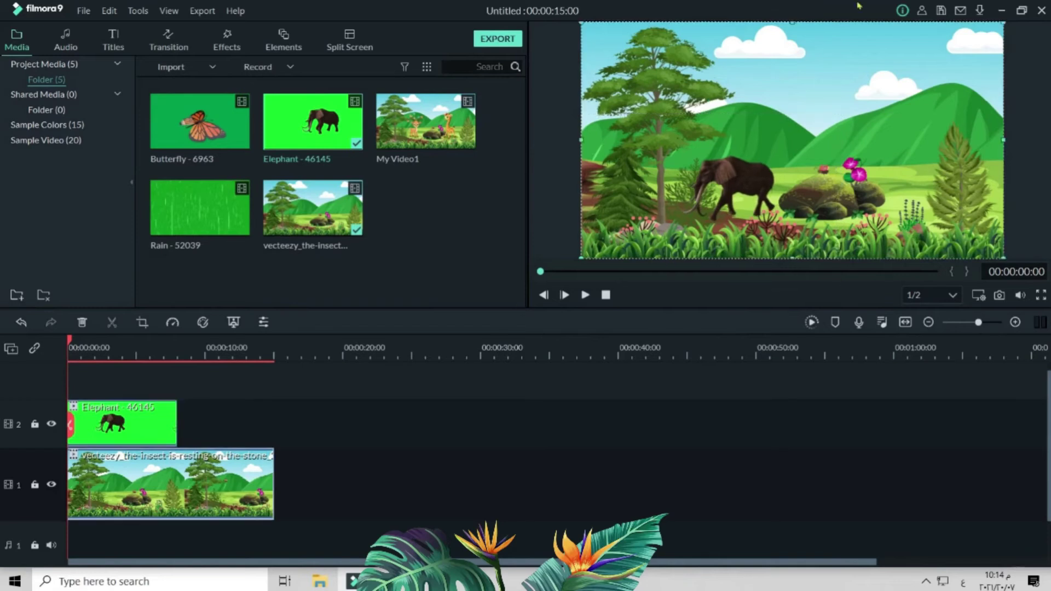
{"action": "left_click", "coordinate": [585, 296]}
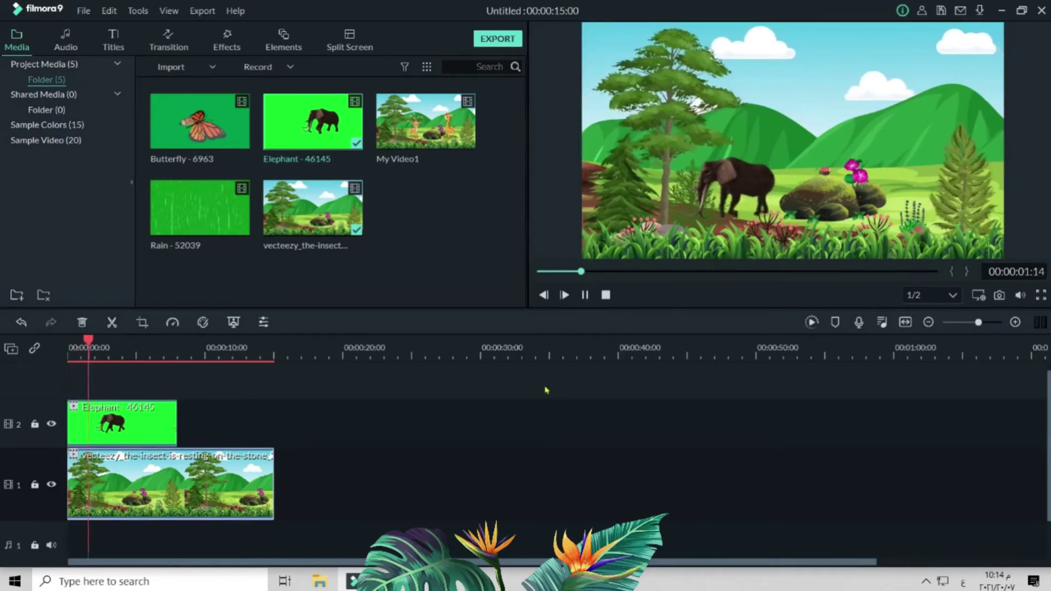
{"action": "left_click", "coordinate": [585, 296]}
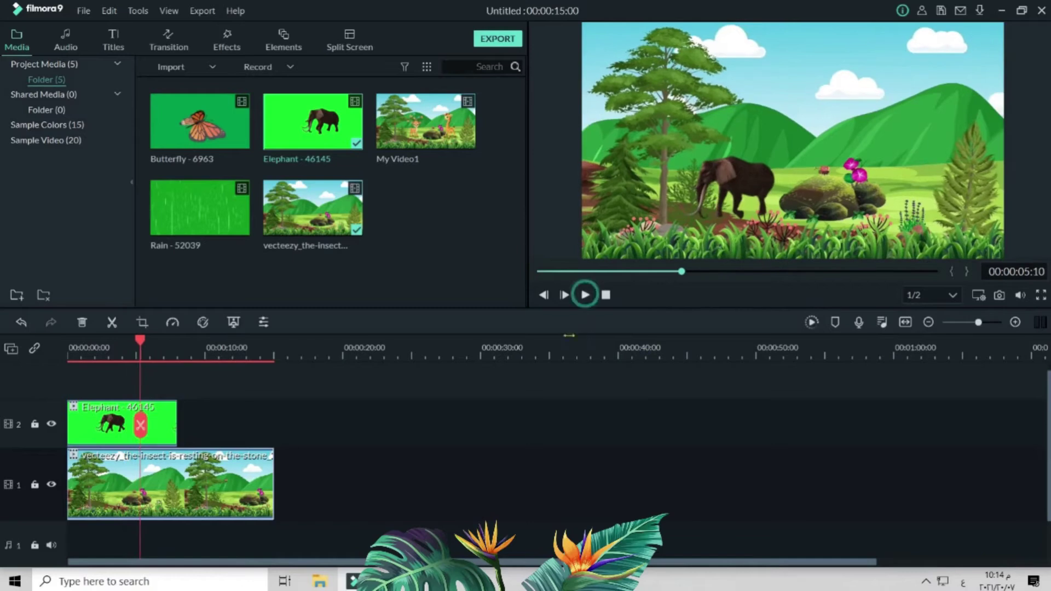
- Preview the Rain - 52039 clip, place it near the start of the track above the elephant and detach its audio
{"action": "double_click", "coordinate": [218, 231]}
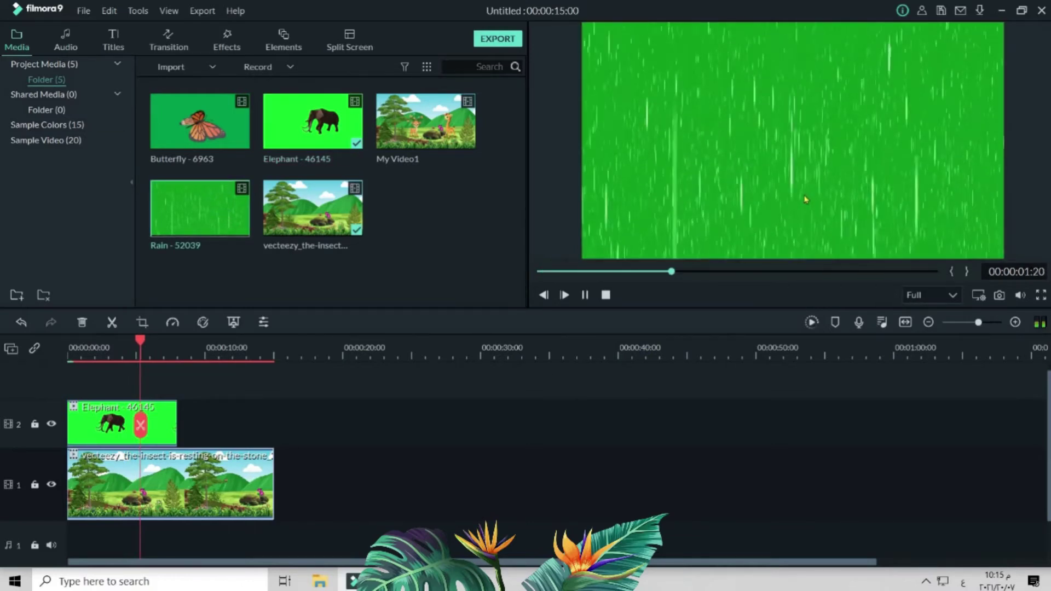
{"action": "left_click_drag", "start_coordinate": [806, 199], "coordinate": [74, 386]}
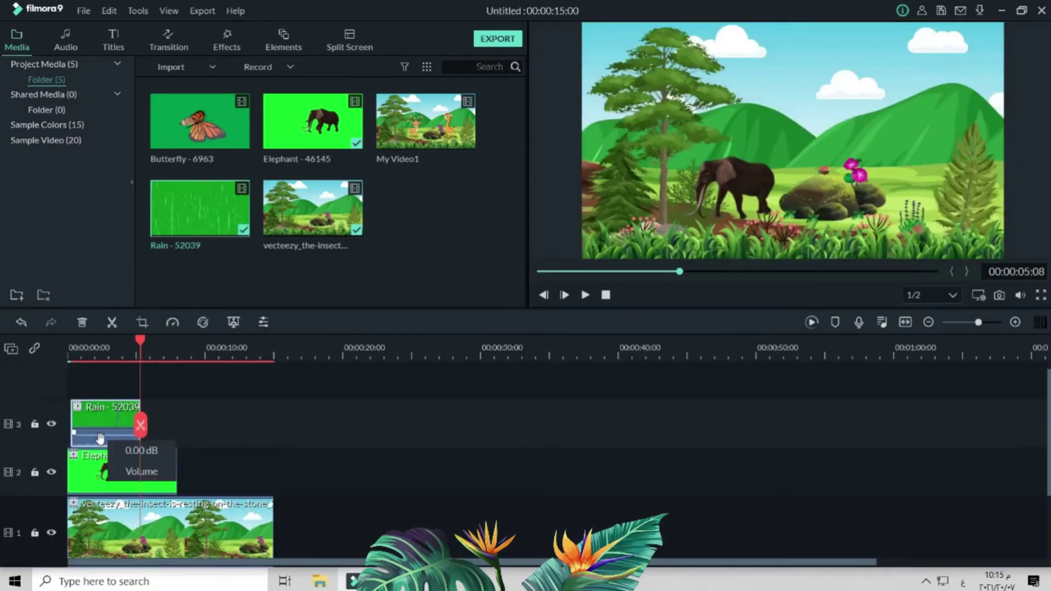
{"action": "right_click", "coordinate": [101, 438]}
{"action": "left_click", "coordinate": [148, 280]}
{"action": "scroll", "coordinate": [336, 522], "scroll_direction": "down", "scroll_amount": 2}
{"action": "left_click", "coordinate": [107, 521]}
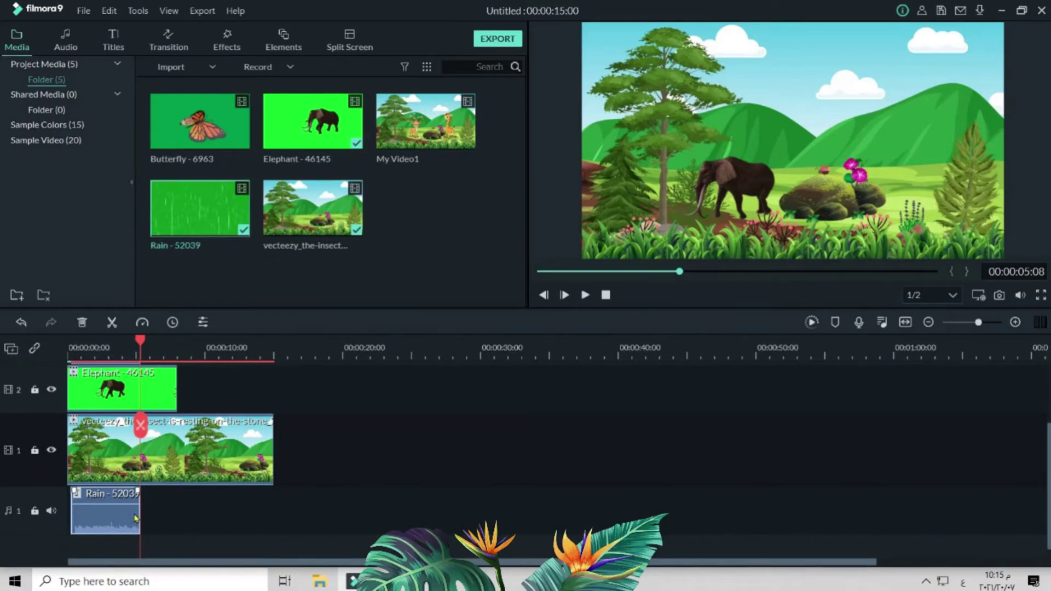
- Key out the Rain clip's green background with Chroma Key, set the offset to 5 and play back the result
{"action": "scroll", "coordinate": [310, 458], "scroll_direction": "up", "scroll_amount": 3}
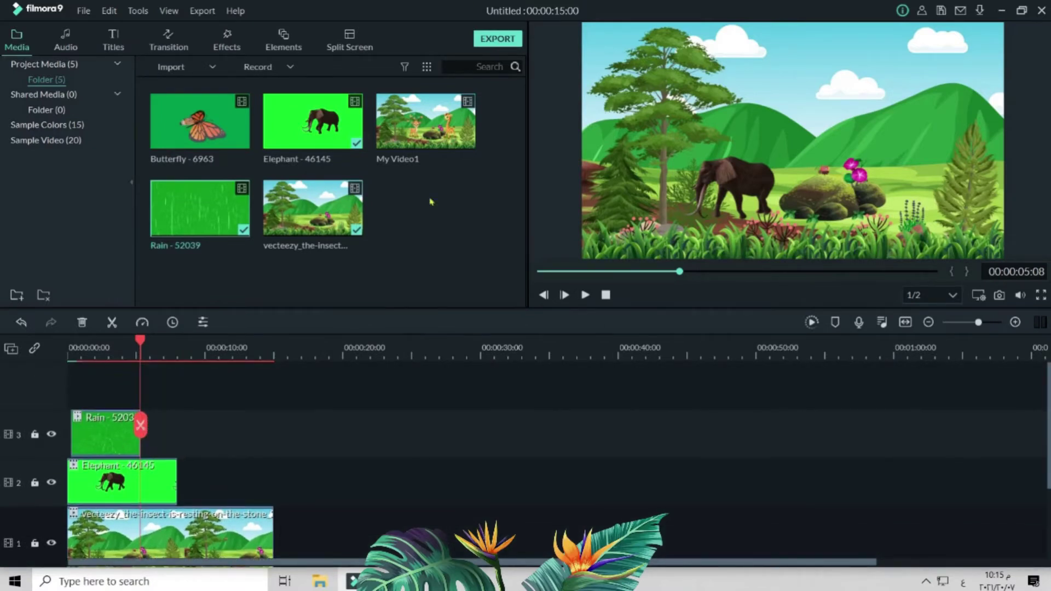
{"action": "double_click", "coordinate": [126, 440]}
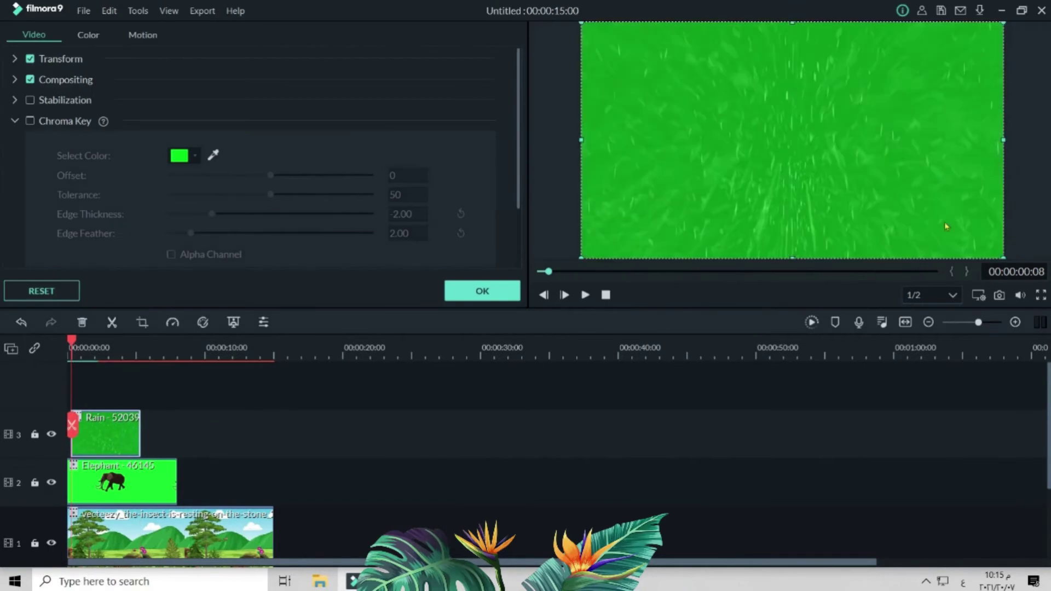
{"action": "left_click", "coordinate": [30, 121]}
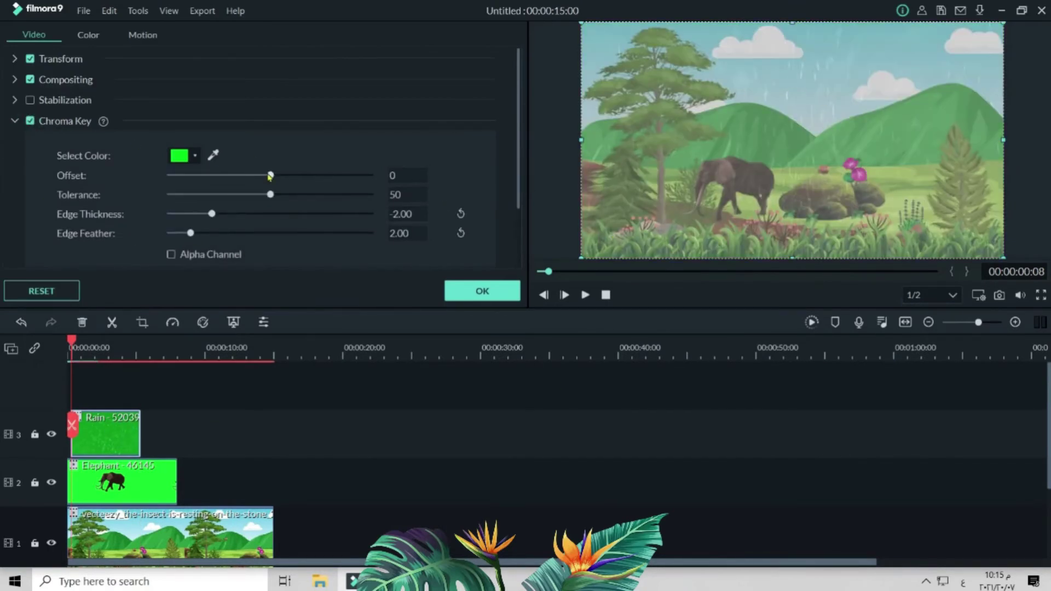
{"action": "left_click_drag", "start_coordinate": [271, 177], "coordinate": [277, 181]}
{"action": "left_click", "coordinate": [585, 294]}
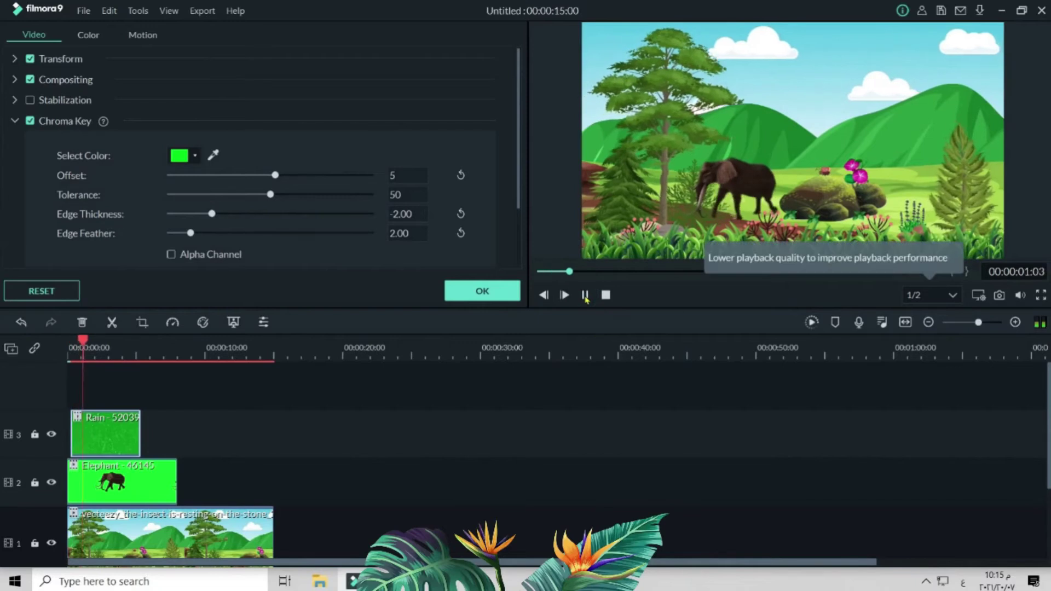
- Try a Chroma Key offset of 2 on the Rain clip and play back the composition
{"action": "left_click", "coordinate": [276, 174]}
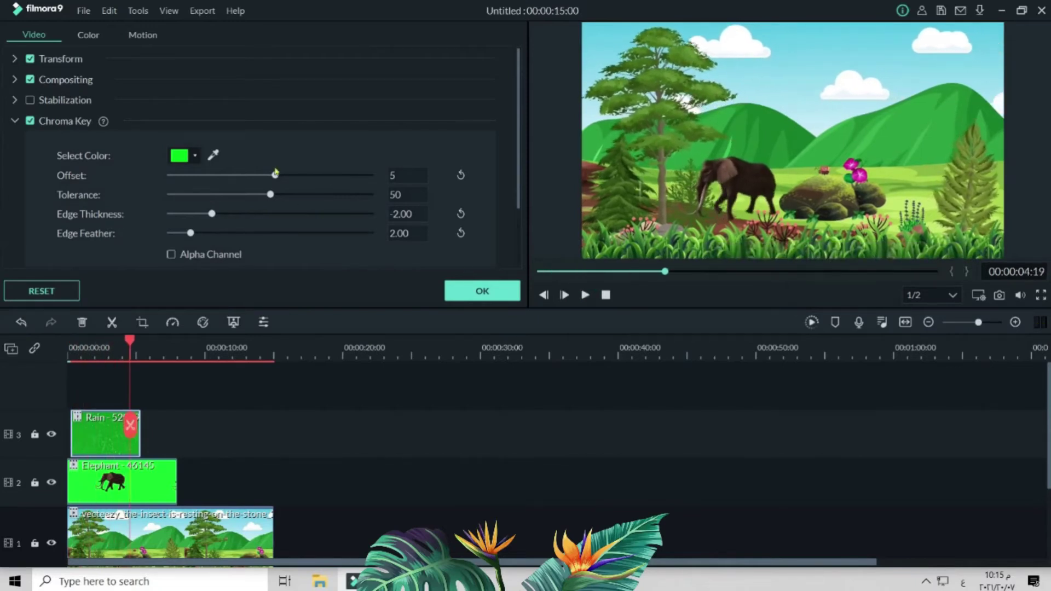
{"action": "left_click_drag", "start_coordinate": [398, 176], "coordinate": [409, 176]}
{"action": "left_click", "coordinate": [584, 295]}
{"action": "left_click", "coordinate": [388, 182]}
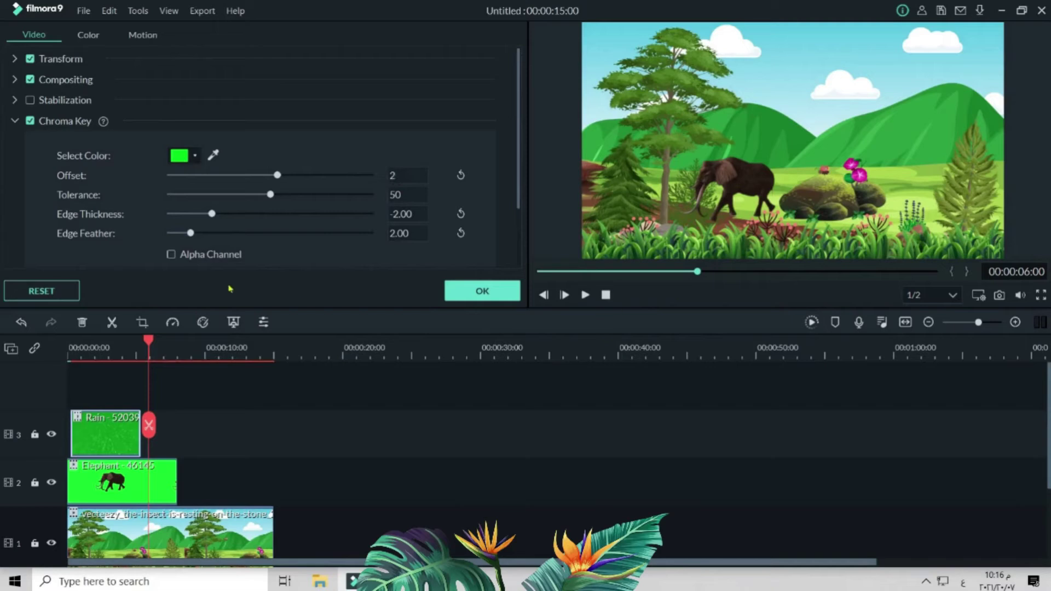
{"action": "left_click", "coordinate": [607, 295]}
{"action": "left_click", "coordinate": [585, 294]}
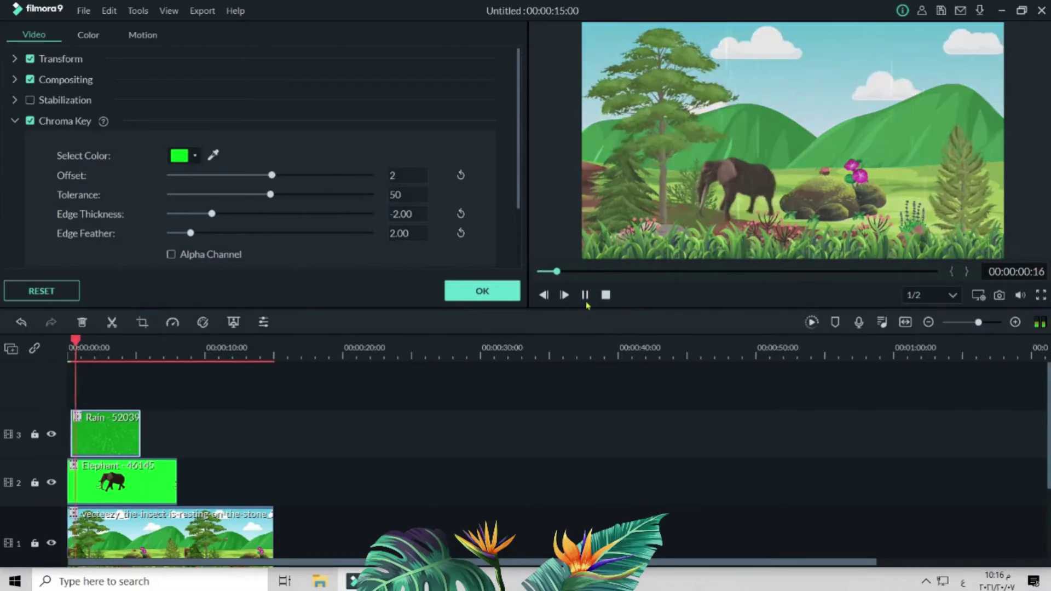
{"action": "left_click", "coordinate": [585, 295]}
- Try Chroma Key offsets of 3 and 4 on the Rain clip, playing back the composition with each
{"action": "left_click", "coordinate": [412, 176]}
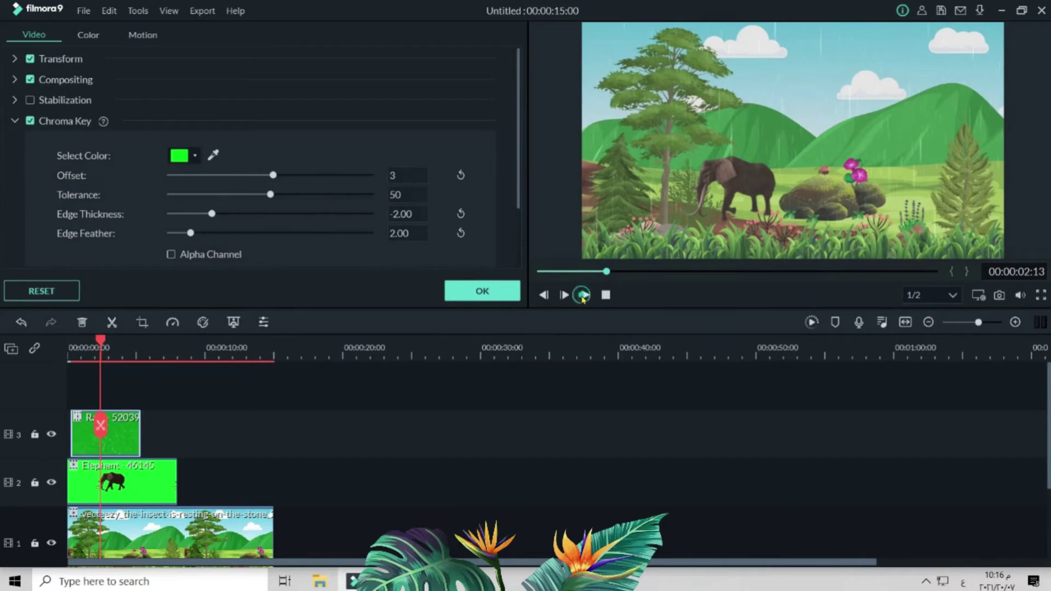
{"action": "left_click", "coordinate": [582, 296]}
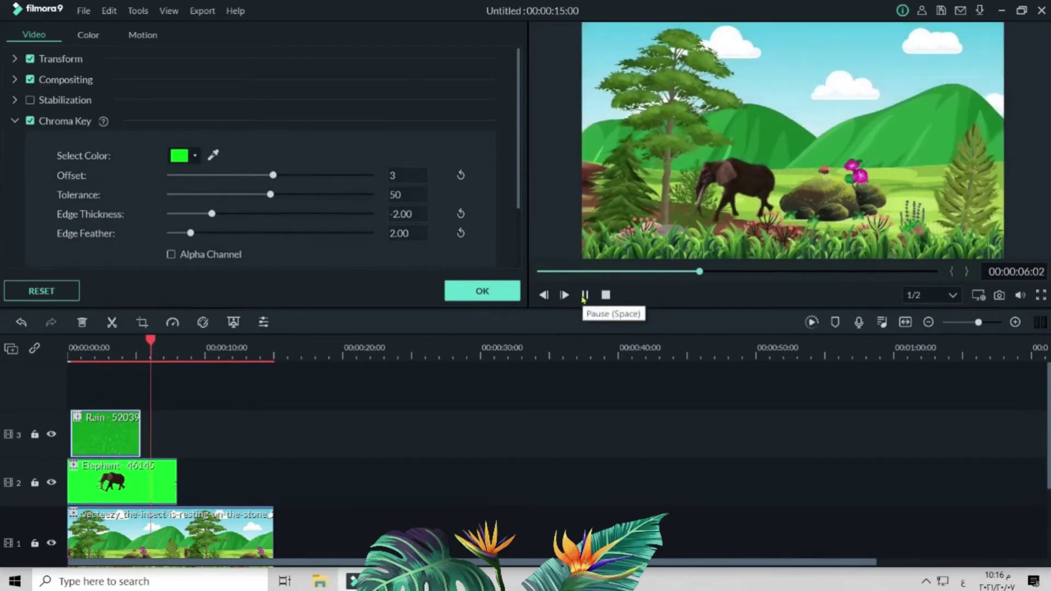
{"action": "left_click", "coordinate": [606, 295]}
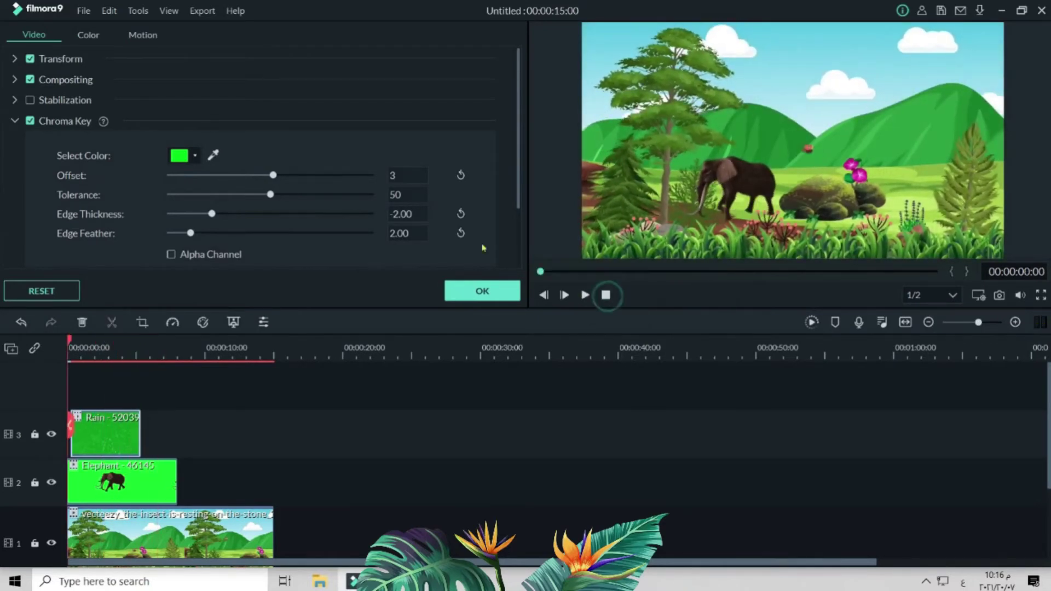
{"action": "left_click", "coordinate": [585, 296]}
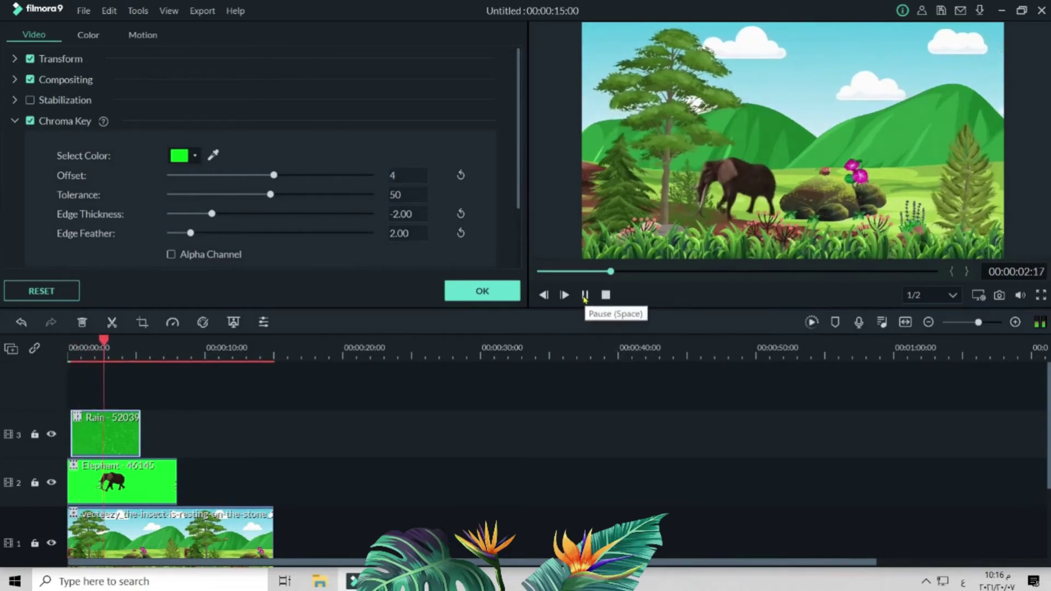
{"action": "left_click", "coordinate": [585, 296]}
- Set the Rain clip's Chroma Key offset to 3, play back the composition and apply the settings
{"action": "type", "text": "3"}
{"action": "left_click", "coordinate": [585, 295]}
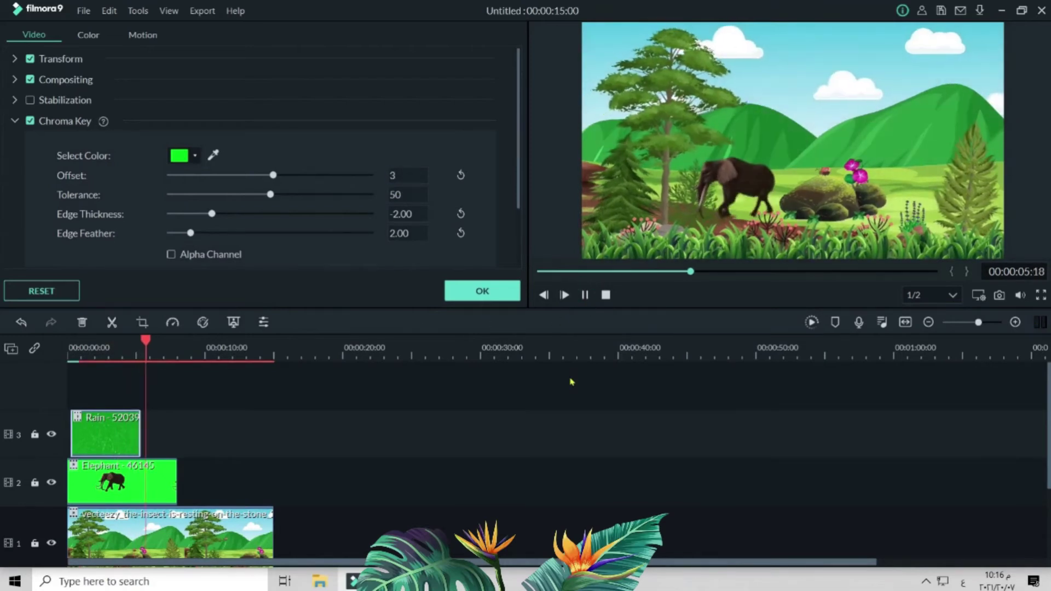
{"action": "left_click", "coordinate": [605, 296]}
{"action": "left_click", "coordinate": [585, 295]}
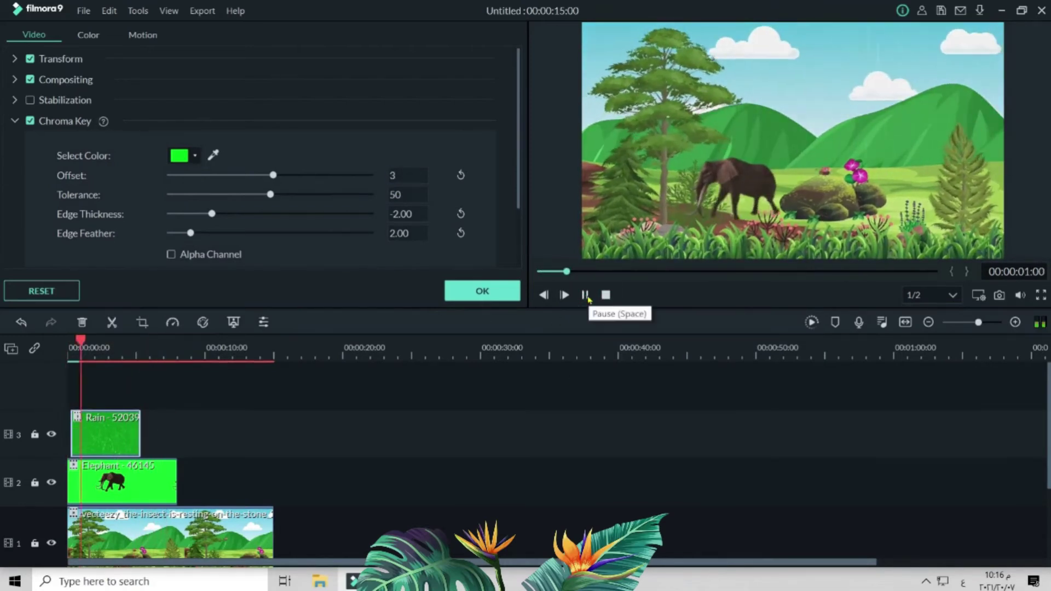
{"action": "left_click", "coordinate": [585, 295]}
{"action": "left_click", "coordinate": [482, 291]}
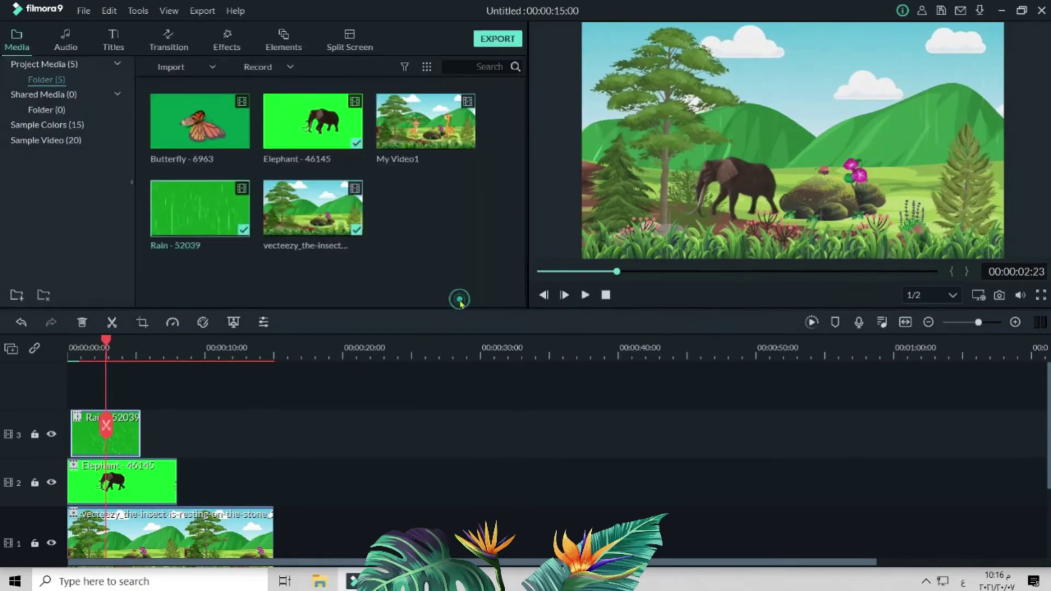
- Align the Rain clip to the timeline start, with the elephant and landscape clips trimmed to its end, and play back the timeline
{"action": "left_click_drag", "start_coordinate": [81, 445], "coordinate": [73, 444]}
{"action": "left_click_drag", "start_coordinate": [174, 489], "coordinate": [135, 483]}
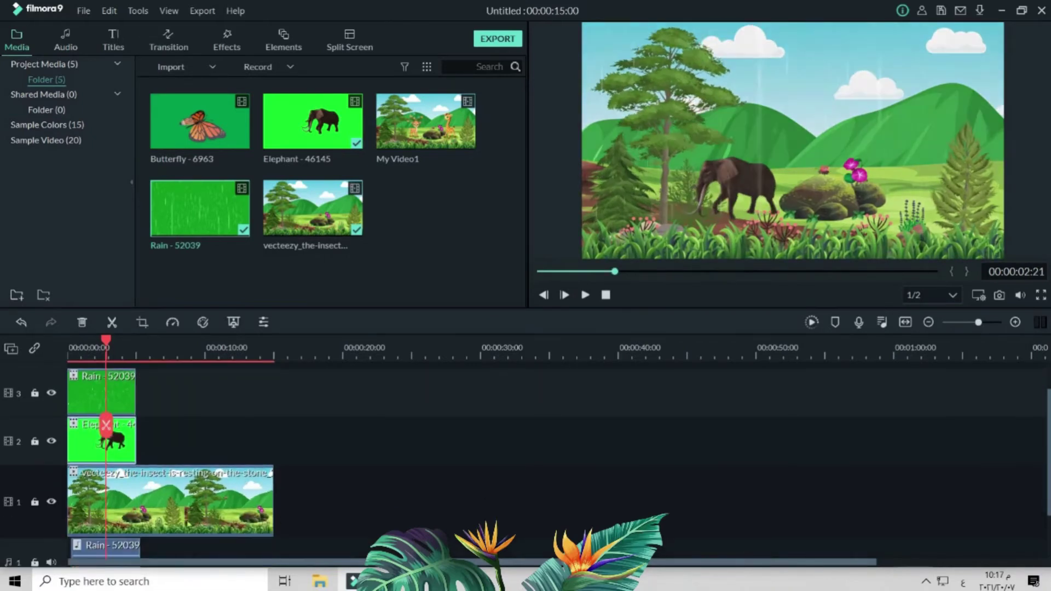
{"action": "left_click_drag", "start_coordinate": [273, 495], "coordinate": [136, 495]}
{"action": "scroll", "coordinate": [266, 507], "scroll_direction": "up", "scroll_amount": 1}
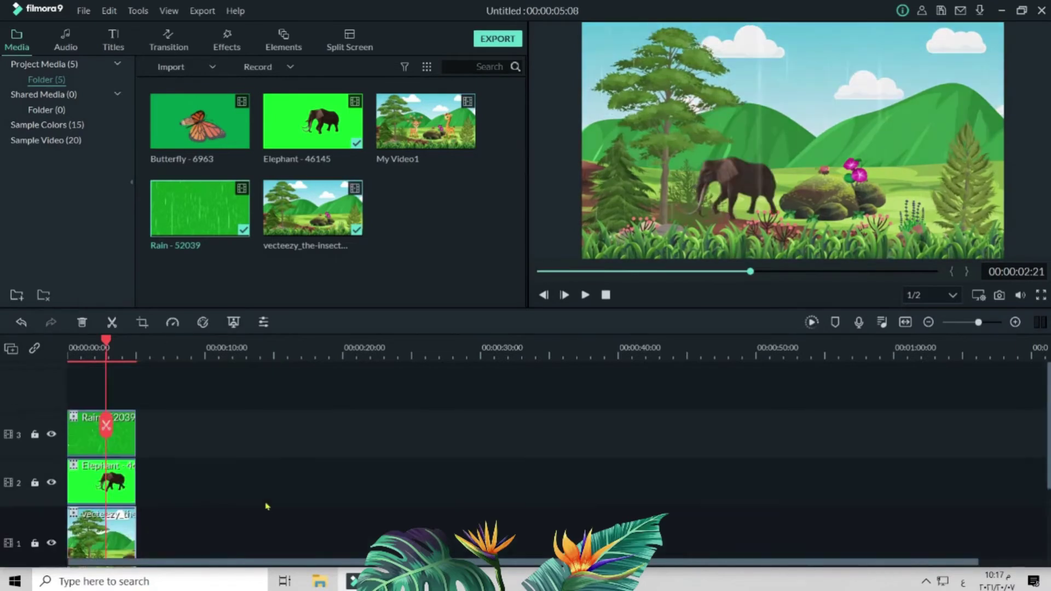
{"action": "left_click", "coordinate": [606, 294]}
{"action": "left_click", "coordinate": [585, 295]}
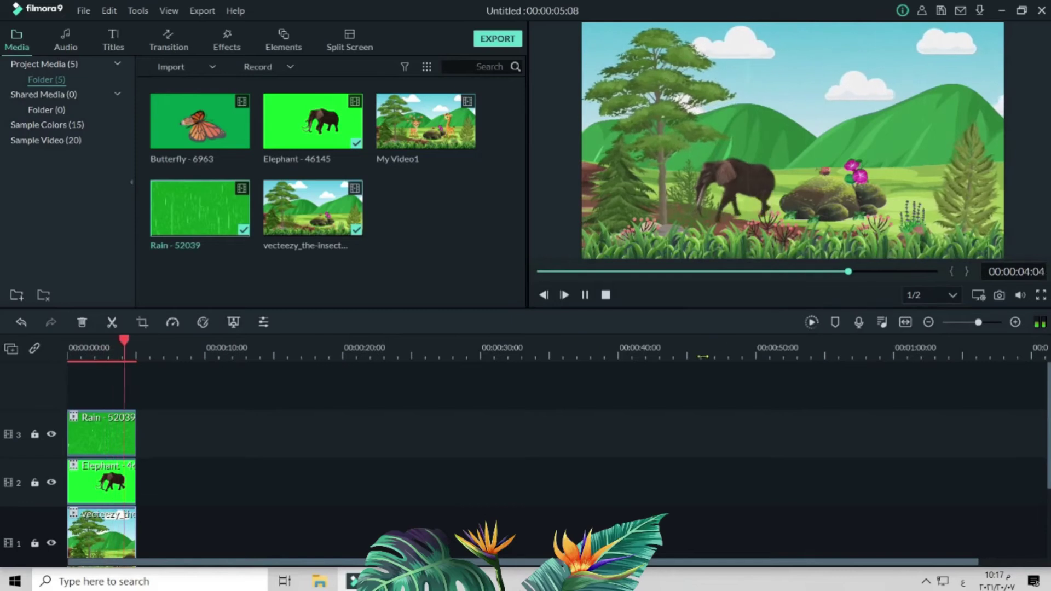
{"action": "left_click", "coordinate": [605, 296]}
- Import the rabbit video 0332.mp4 from the 1x folder on the Desktop into the project media
{"action": "double_click", "coordinate": [435, 233]}
{"action": "scroll", "coordinate": [331, 205], "scroll_direction": "down", "scroll_amount": 1}
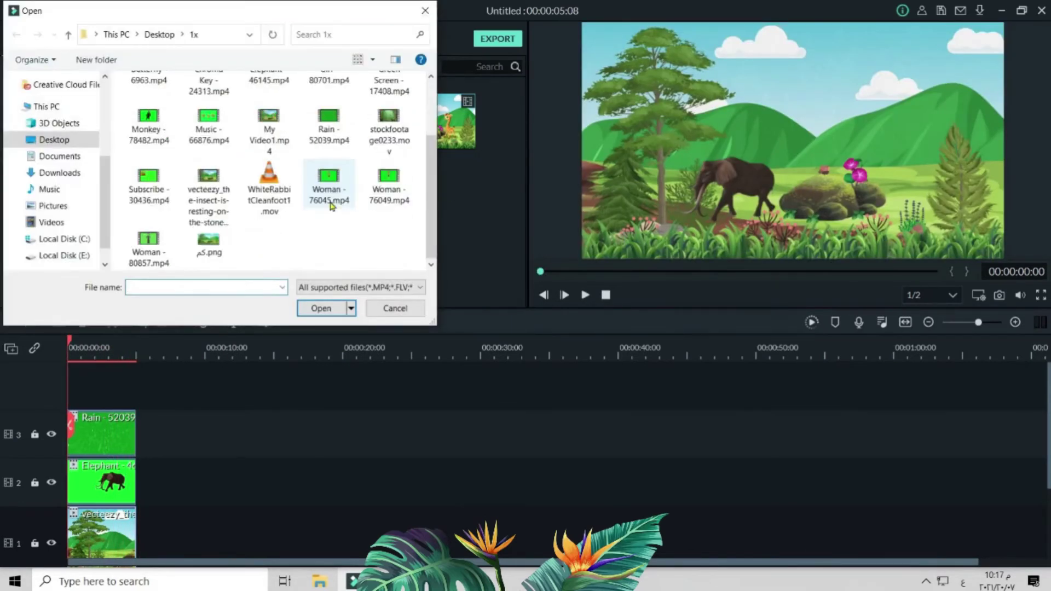
{"action": "scroll", "coordinate": [306, 238], "scroll_direction": "up", "scroll_amount": 2}
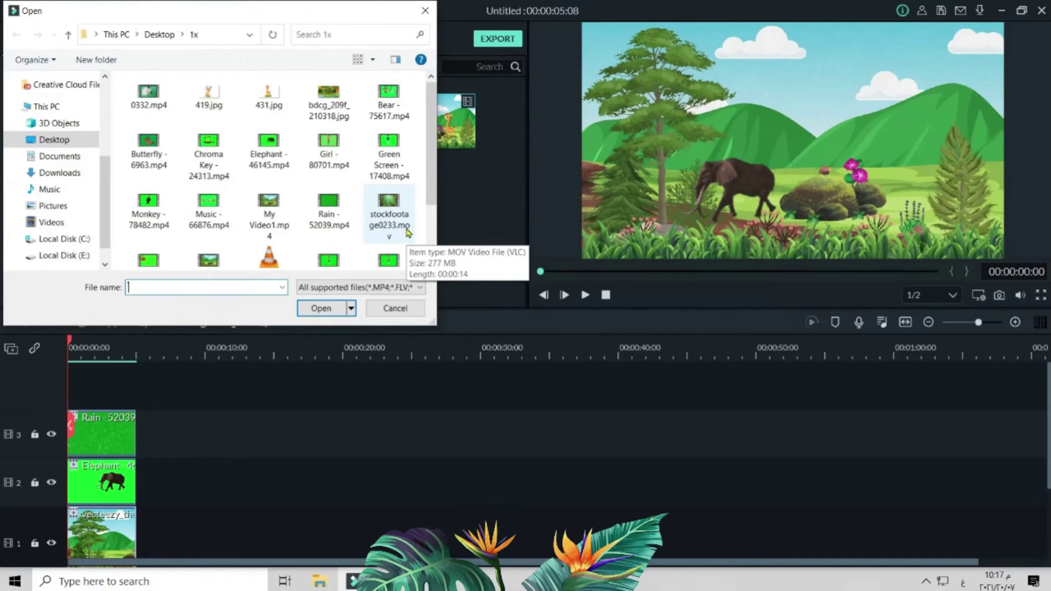
{"action": "left_click", "coordinate": [149, 93]}
{"action": "left_click", "coordinate": [317, 308]}
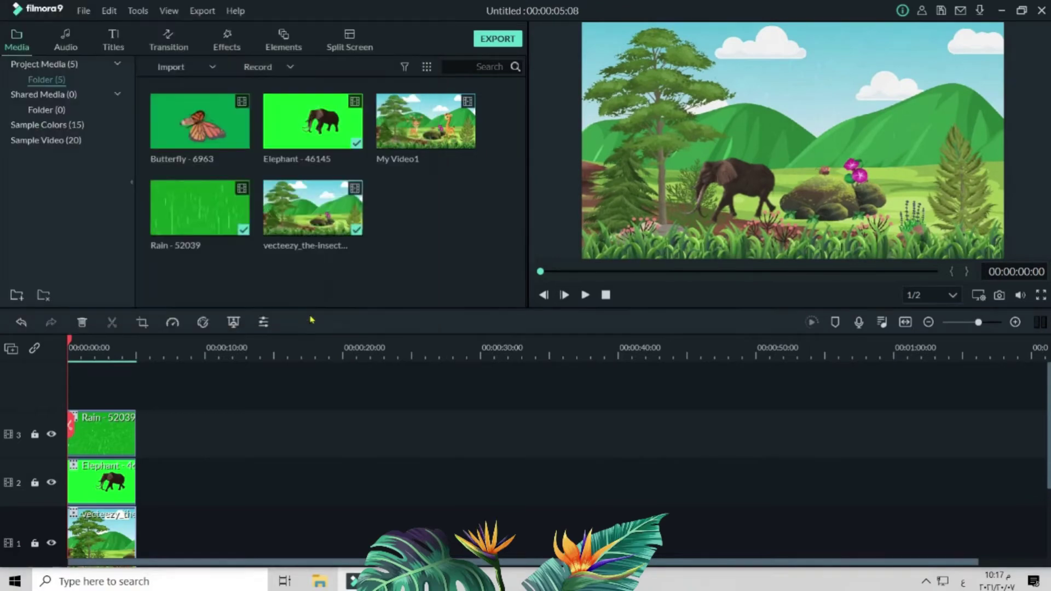
- Preview the 0332 rabbit clip and place it at the start of a track above the rain, trimmed to the other clips' end
{"action": "double_click", "coordinate": [452, 226]}
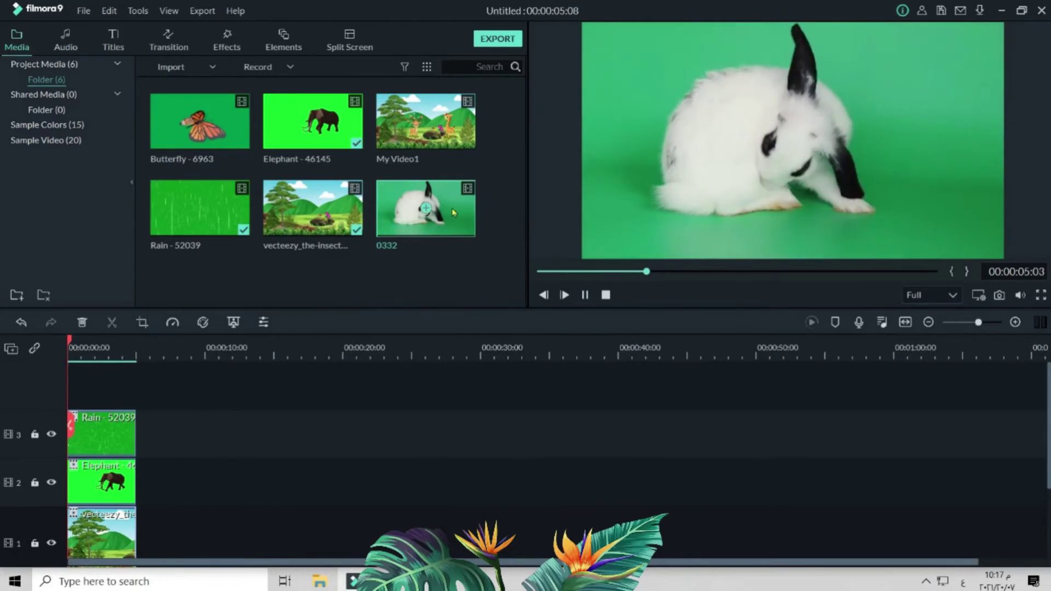
{"action": "left_click_drag", "start_coordinate": [426, 210], "coordinate": [74, 416]}
{"action": "left_click_drag", "start_coordinate": [327, 439], "coordinate": [136, 439]}
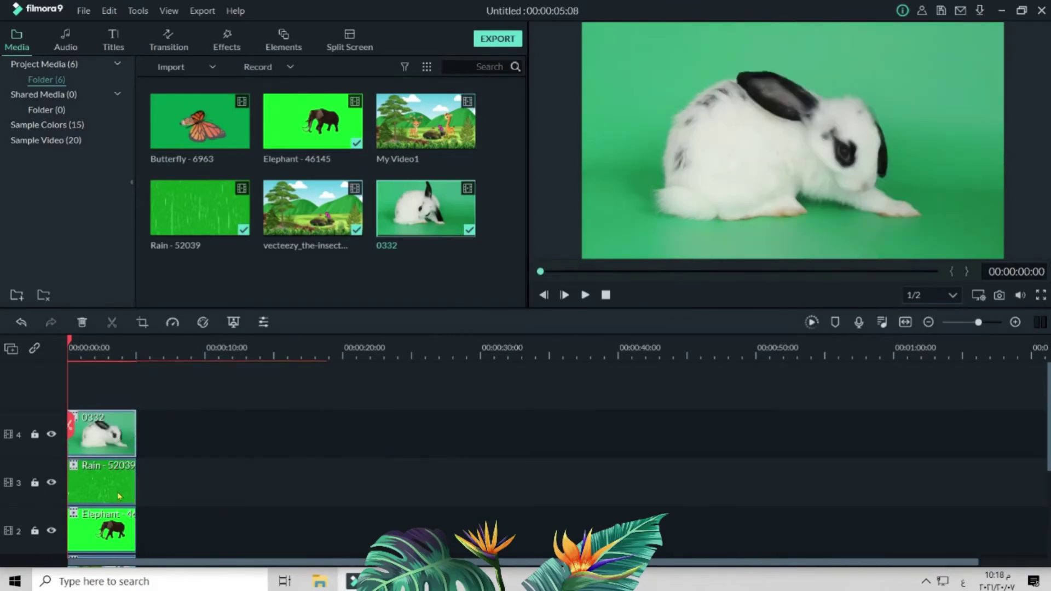
- Key out the rabbit clip's green background with Chroma Key and set the offset to 24
{"action": "double_click", "coordinate": [125, 446]}
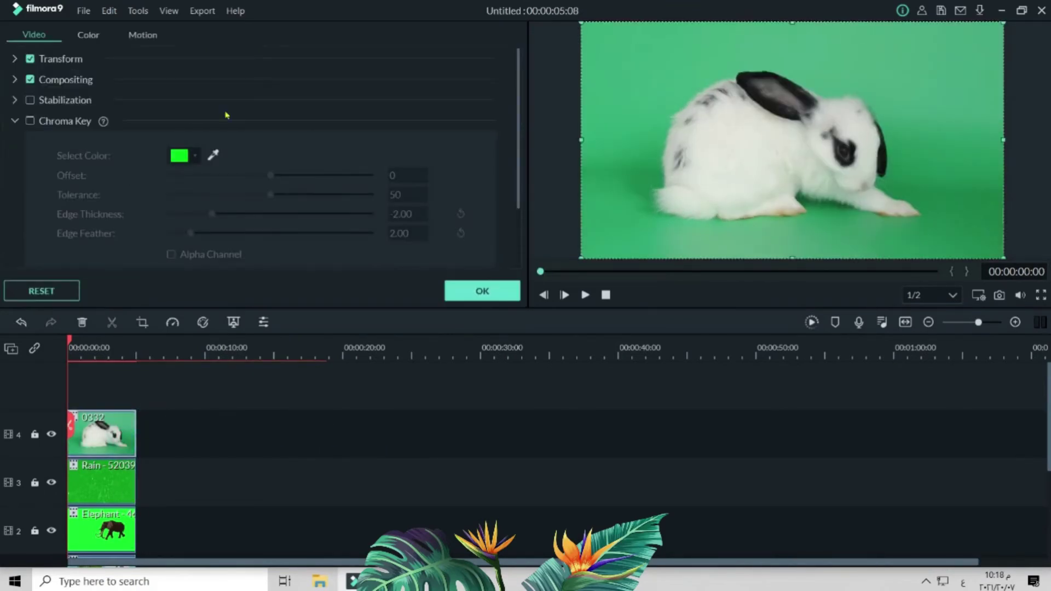
{"action": "left_click", "coordinate": [29, 121]}
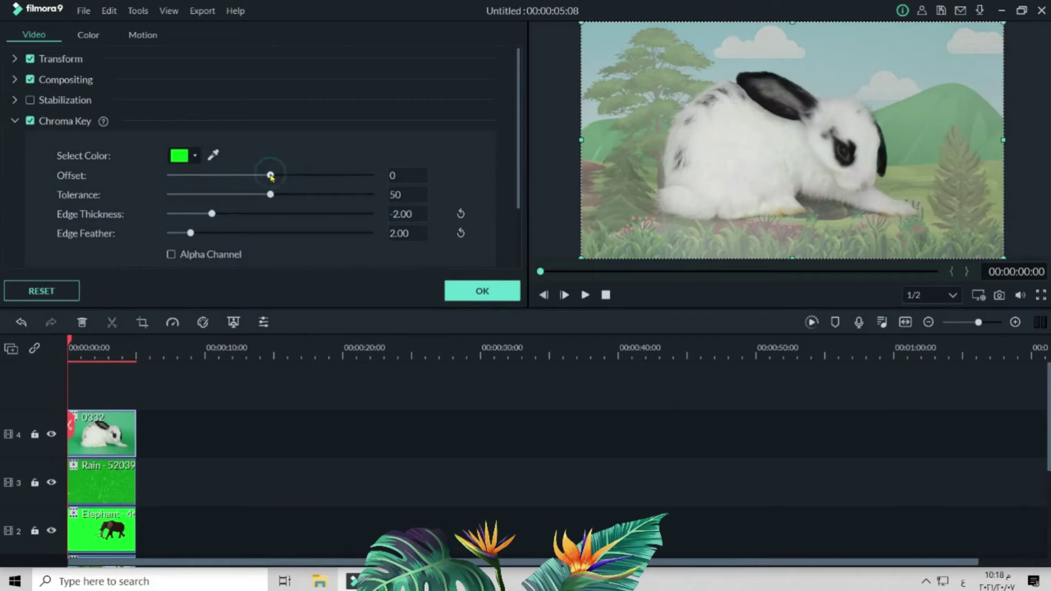
{"action": "left_click_drag", "start_coordinate": [271, 175], "coordinate": [300, 185]}
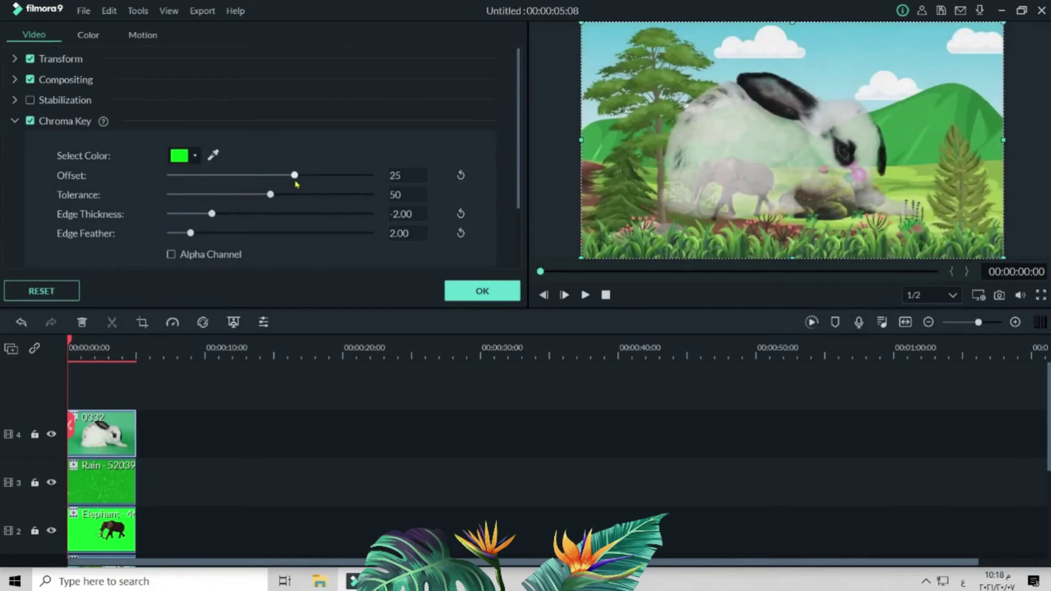
- Shrink the rabbit and position it in the grass at the scene's lower right, and play back the composition
{"action": "left_click_drag", "start_coordinate": [1004, 22], "coordinate": [687, 199]}
{"action": "left_click_drag", "start_coordinate": [630, 229], "coordinate": [930, 231]}
{"action": "left_click_drag", "start_coordinate": [995, 206], "coordinate": [976, 217]}
{"action": "left_click", "coordinate": [585, 295]}
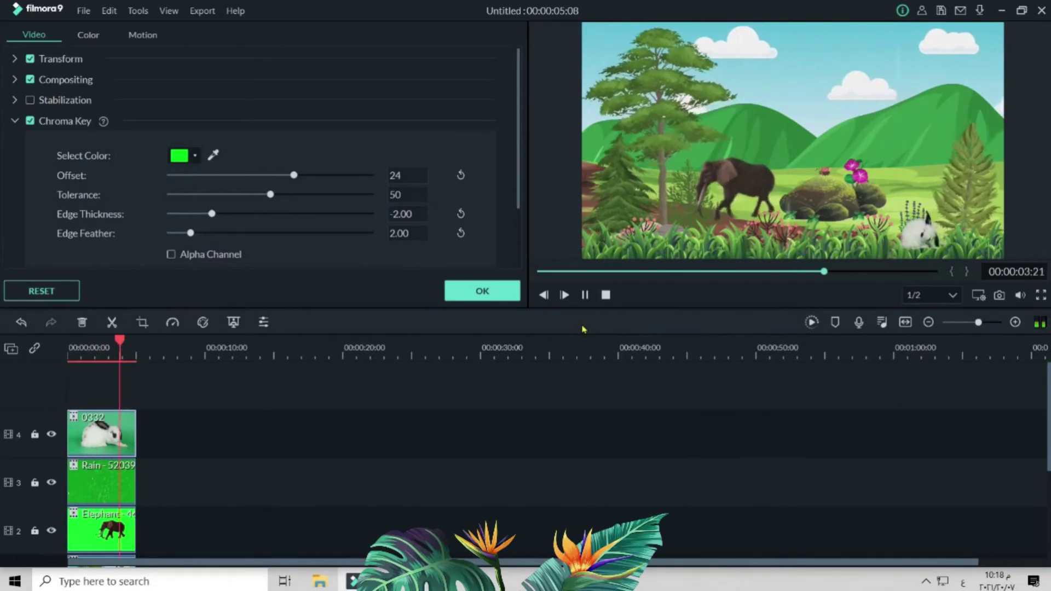
{"action": "left_click", "coordinate": [606, 295]}
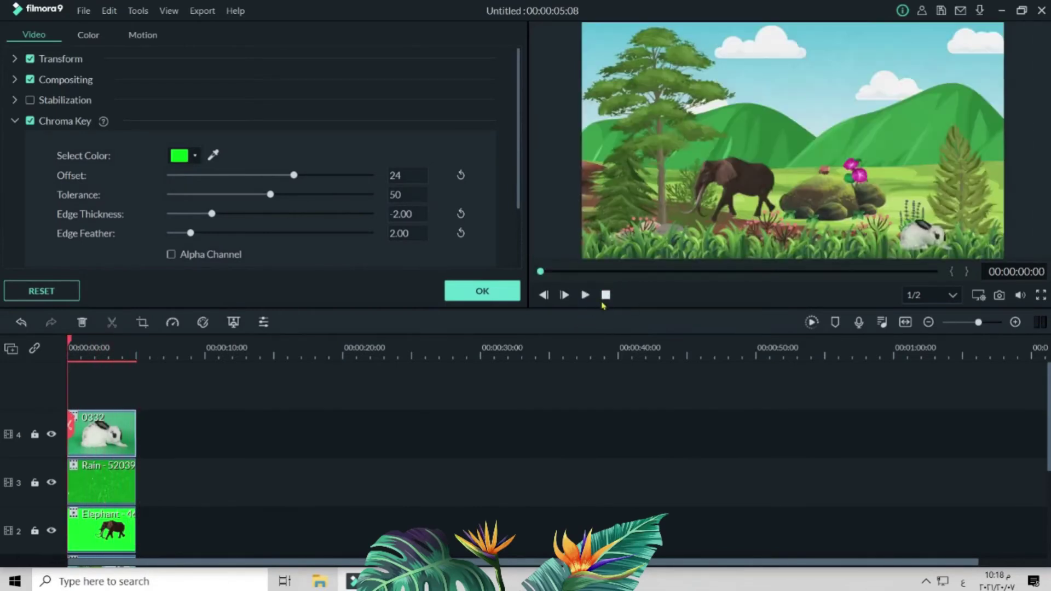
{"action": "left_click", "coordinate": [585, 294]}
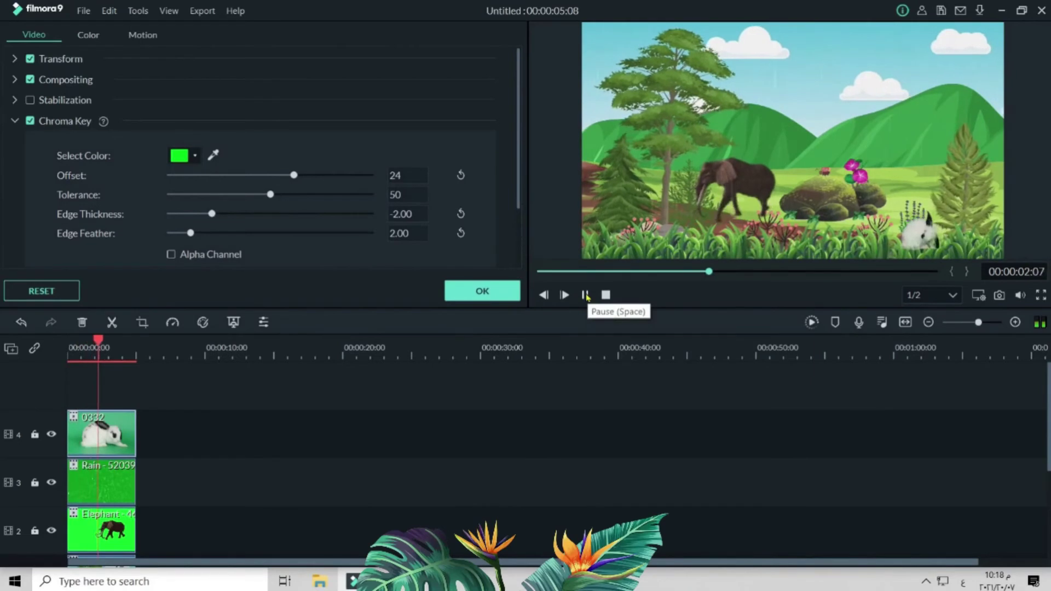
{"action": "left_click", "coordinate": [585, 295]}
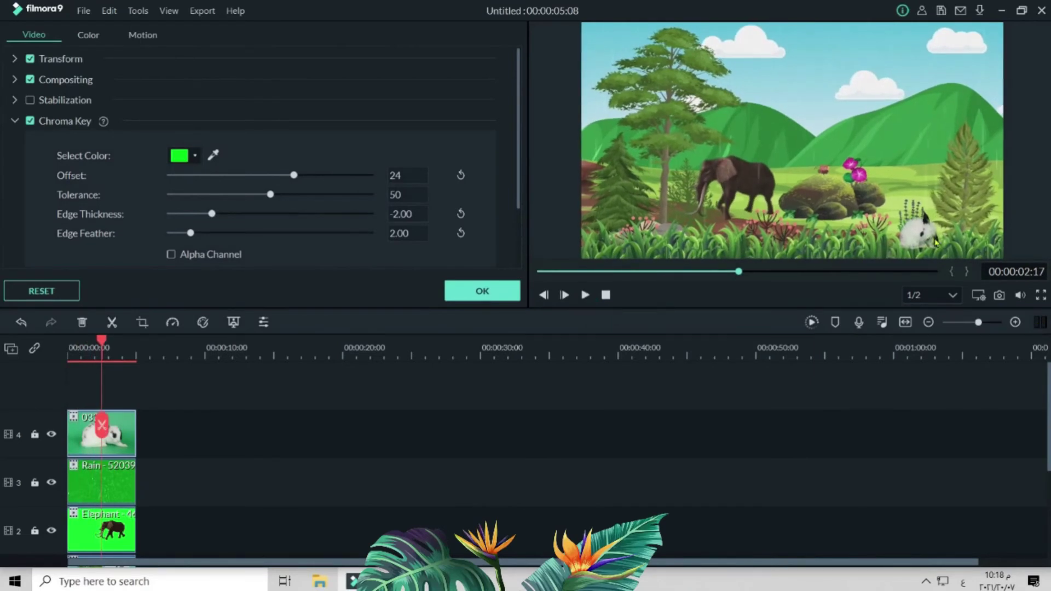
- Move the rabbit slightly further toward the scene's lower-right corner, play back the composition and apply the settings
{"action": "left_click_drag", "start_coordinate": [931, 236], "coordinate": [954, 249]}
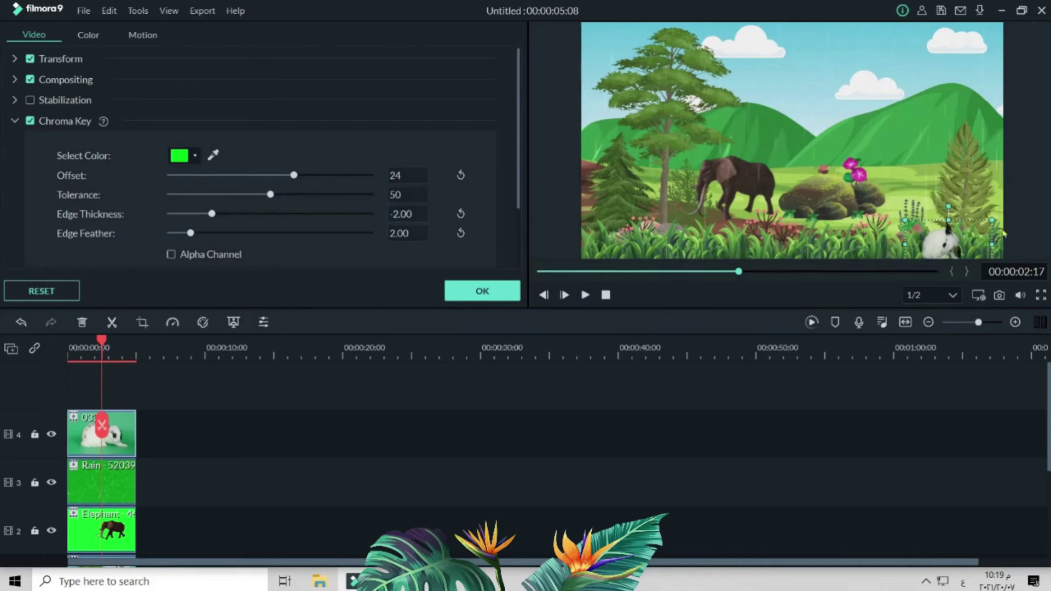
{"action": "left_click", "coordinate": [606, 295]}
{"action": "left_click", "coordinate": [585, 294]}
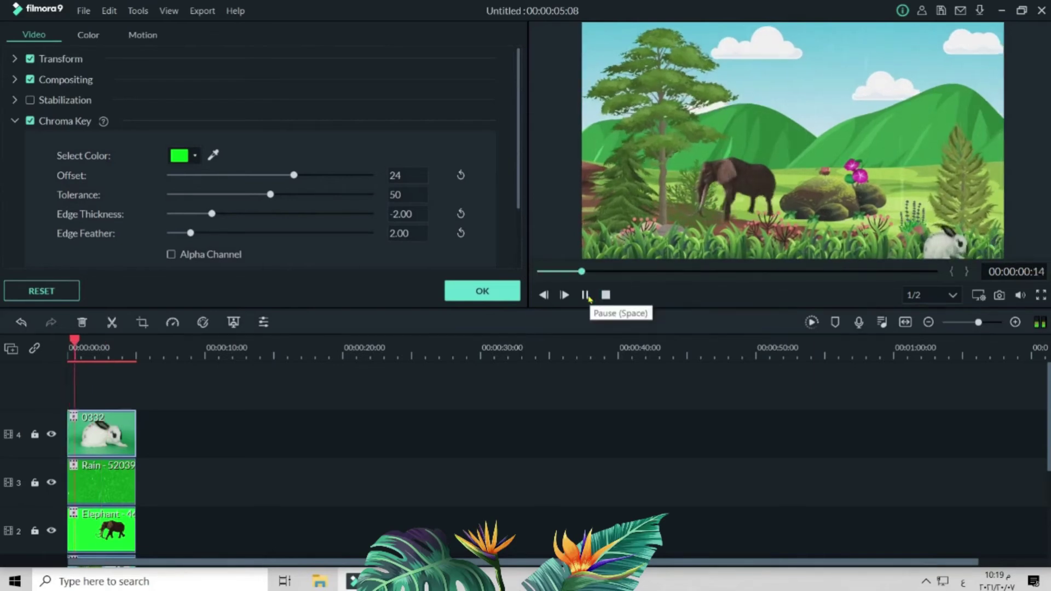
{"action": "left_click", "coordinate": [585, 294]}
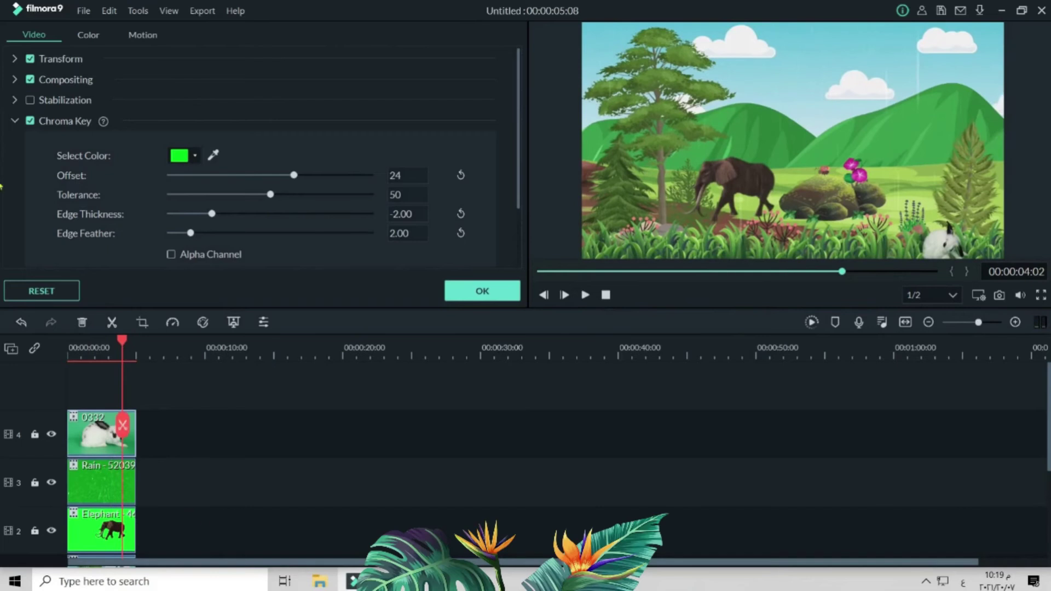
{"action": "left_click", "coordinate": [606, 296]}
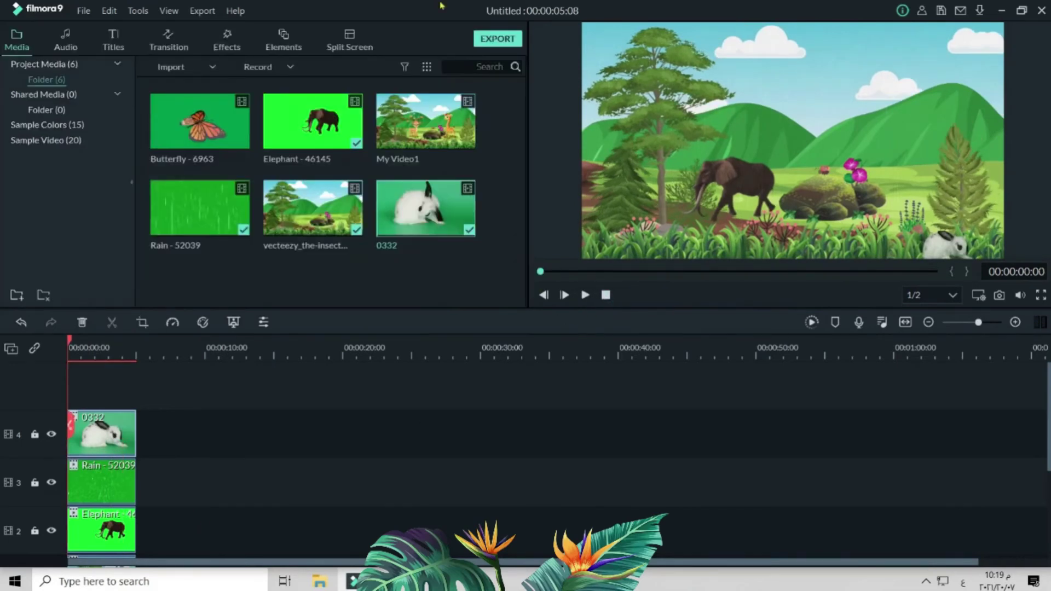
- Preview the Butterfly - 6963 clip and place it at the timeline start on a new track above the rabbit
{"action": "double_click", "coordinate": [218, 135]}
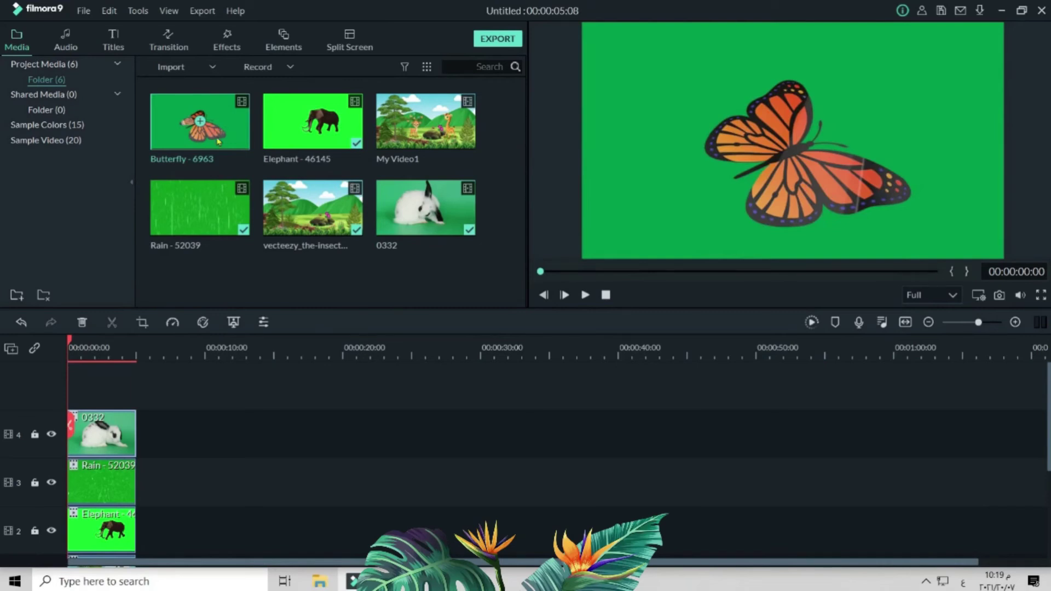
{"action": "left_click_drag", "start_coordinate": [239, 306], "coordinate": [77, 383]}
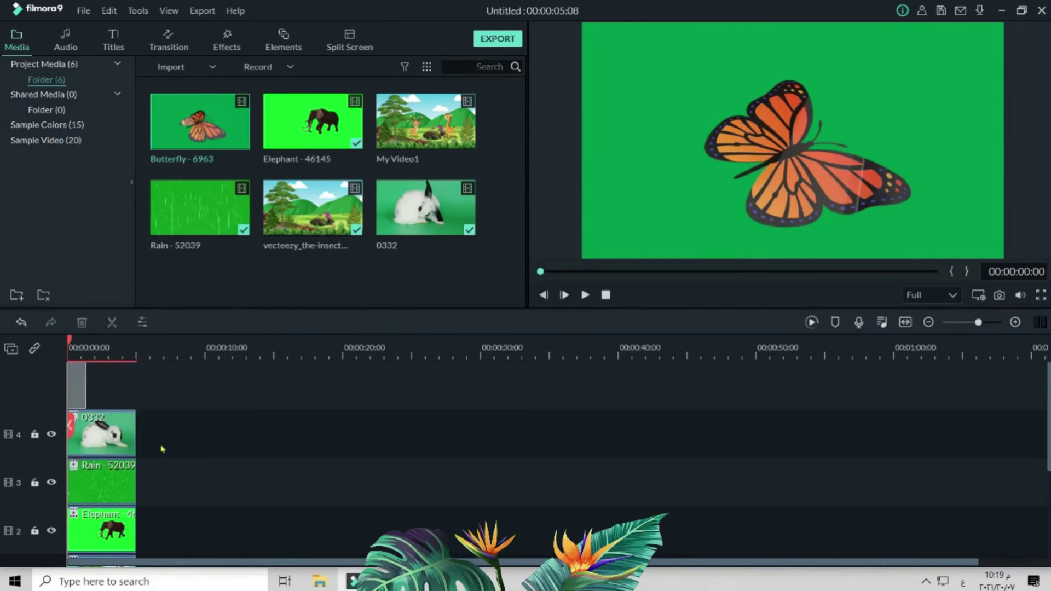
- Key out the butterfly clip's green background with Chroma Key and set the offset to 32
{"action": "double_click", "coordinate": [78, 449]}
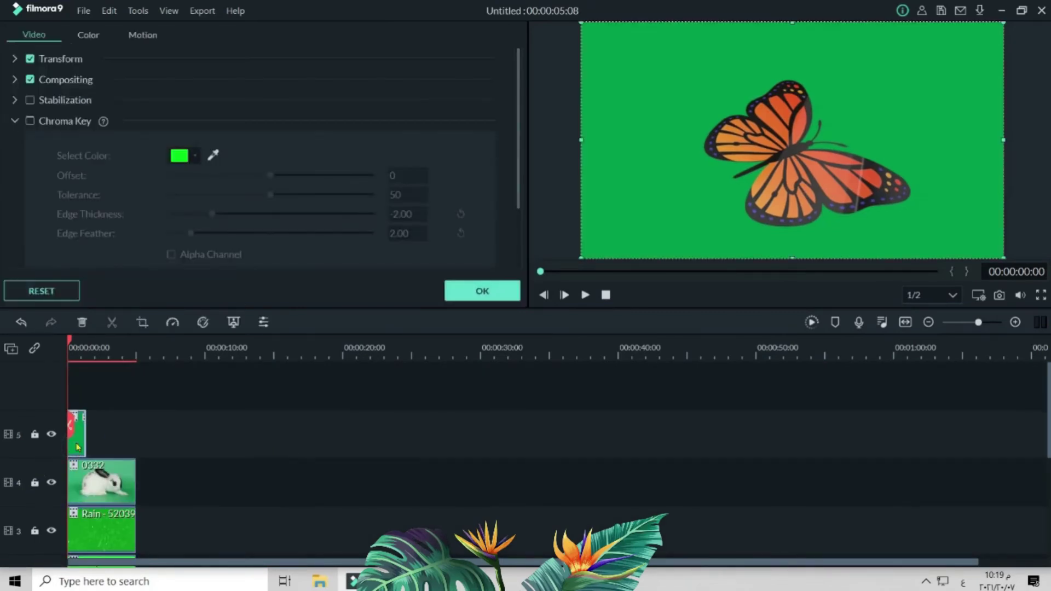
{"action": "left_click", "coordinate": [30, 121]}
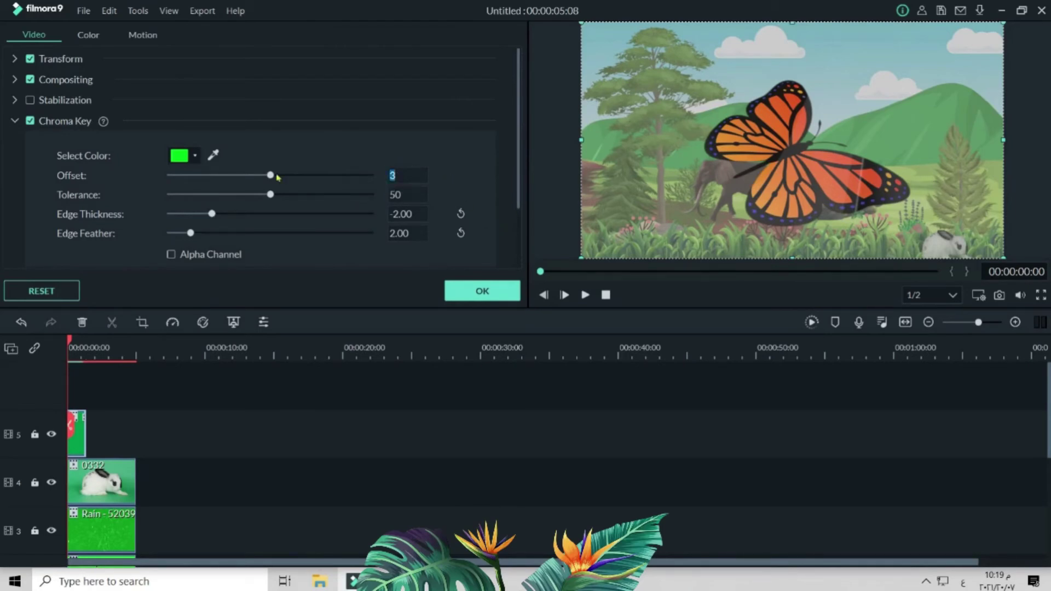
{"action": "left_click_drag", "start_coordinate": [270, 175], "coordinate": [289, 177]}
{"action": "left_click", "coordinate": [304, 177]}
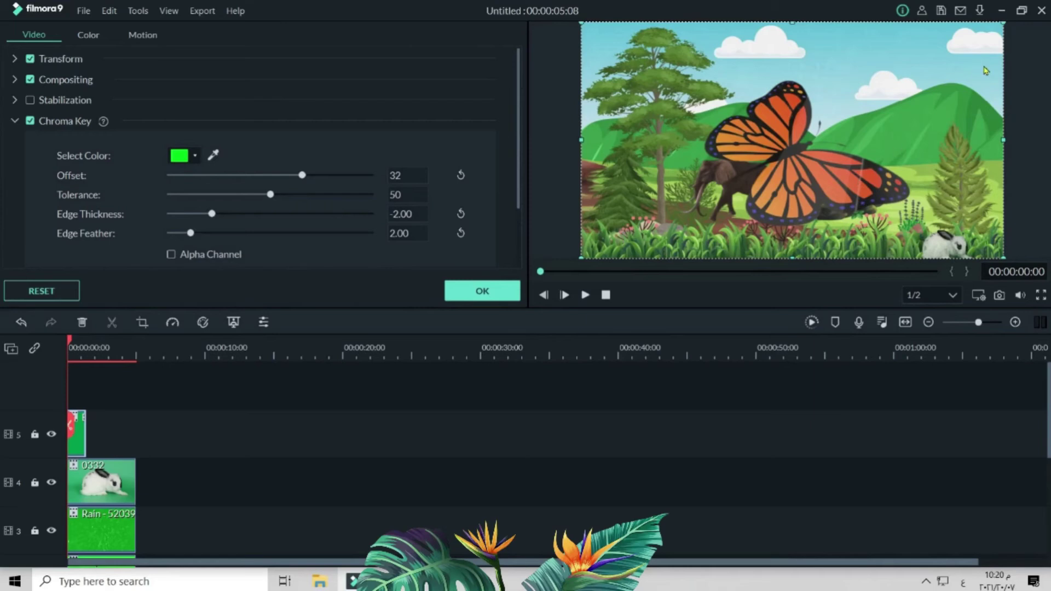
- Shrink the butterfly into the scene's lower-left corner, play back the composition and apply the settings
{"action": "left_click_drag", "start_coordinate": [1002, 26], "coordinate": [616, 239]}
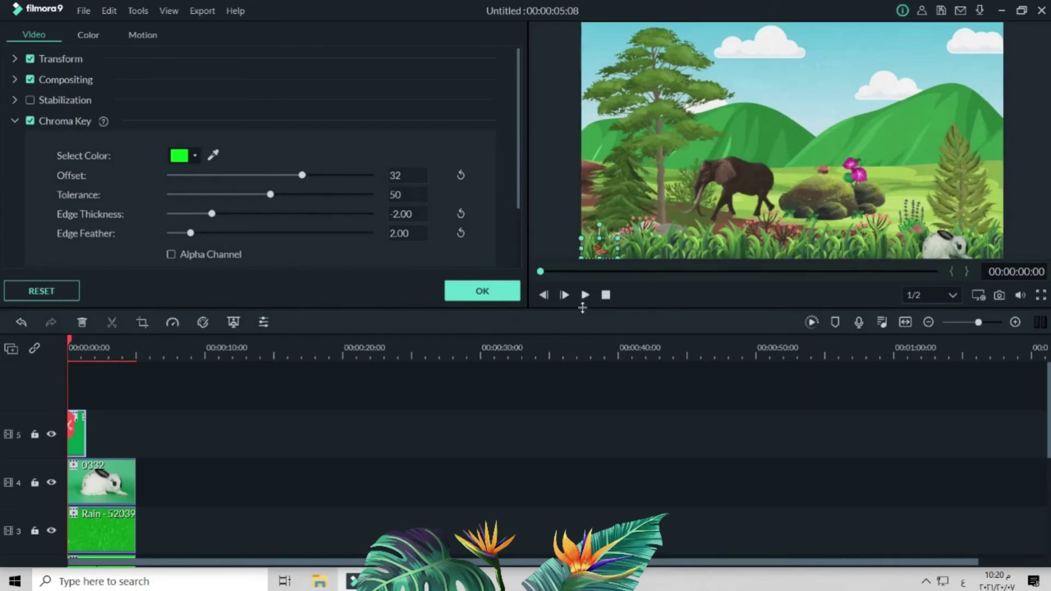
{"action": "left_click", "coordinate": [585, 298]}
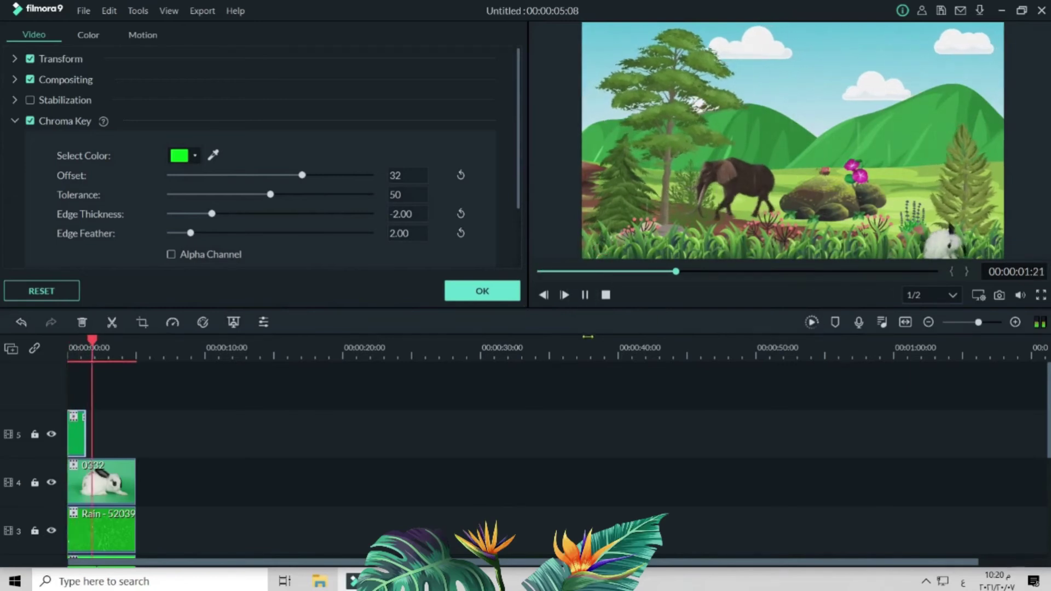
{"action": "left_click", "coordinate": [585, 296]}
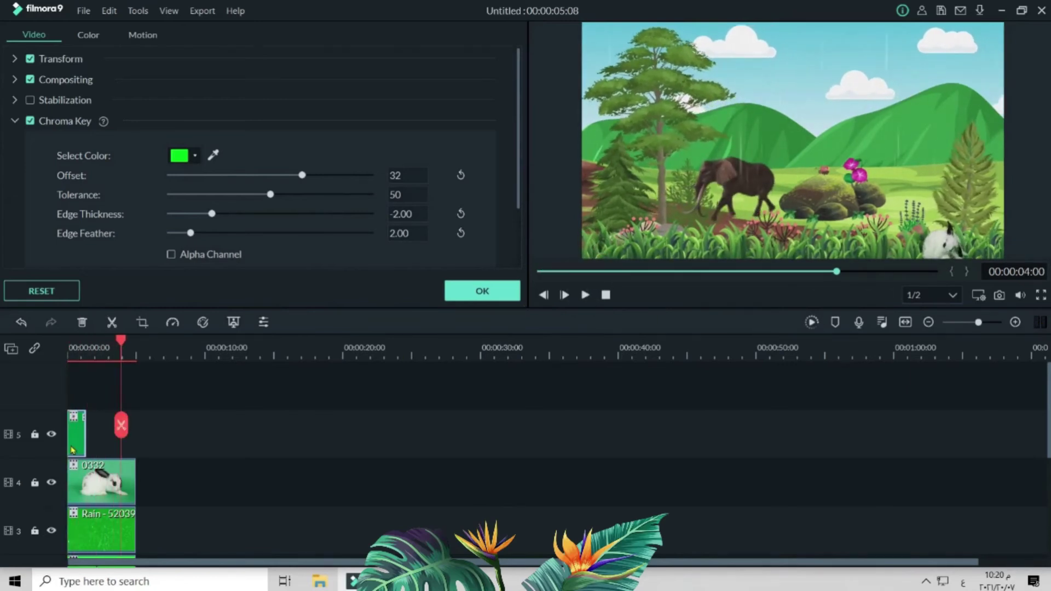
{"action": "left_click", "coordinate": [483, 291]}
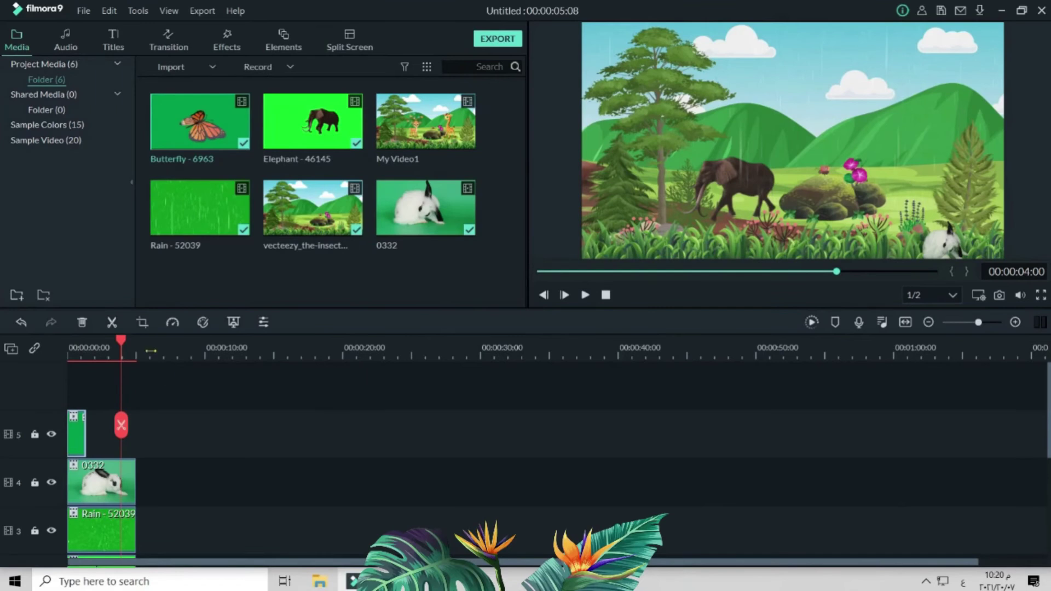
- Move the butterfly to the grass below the elephant, play back the composition and apply the settings
{"action": "double_click", "coordinate": [79, 444]}
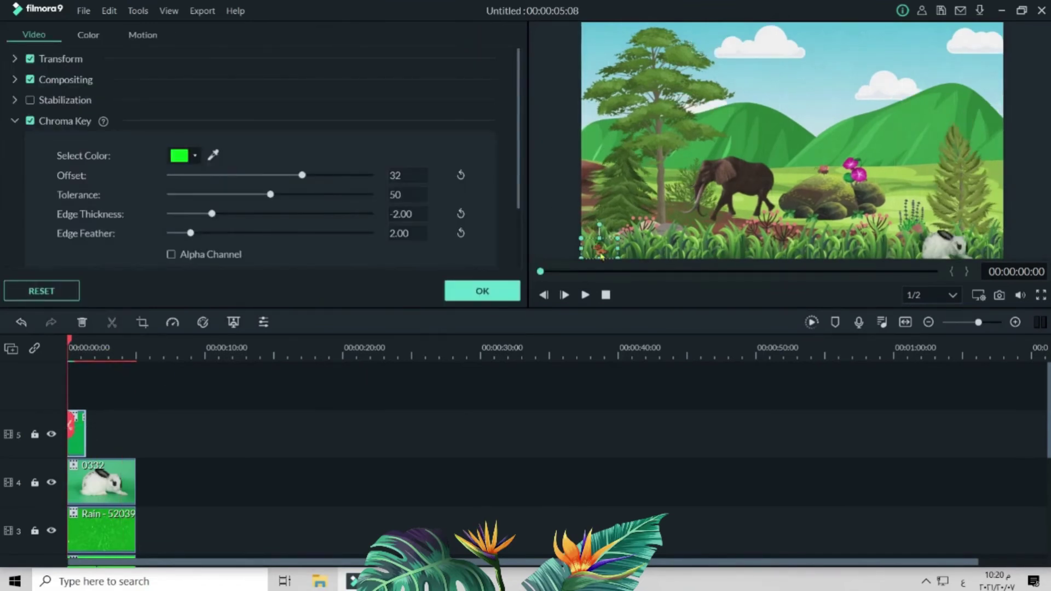
{"action": "left_click_drag", "start_coordinate": [601, 255], "coordinate": [763, 249]}
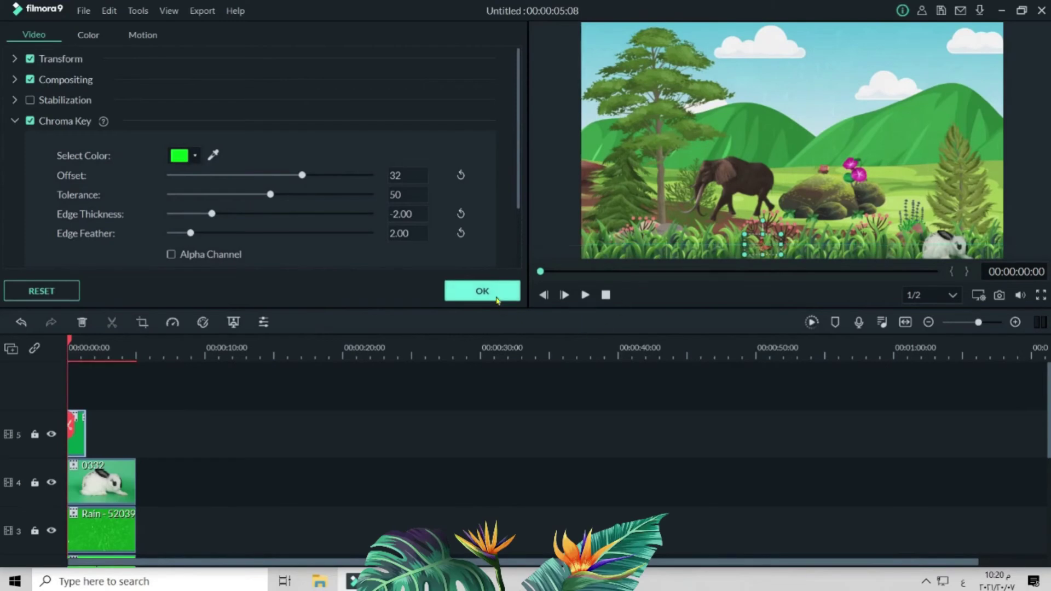
{"action": "left_click", "coordinate": [606, 294]}
{"action": "left_click", "coordinate": [584, 295]}
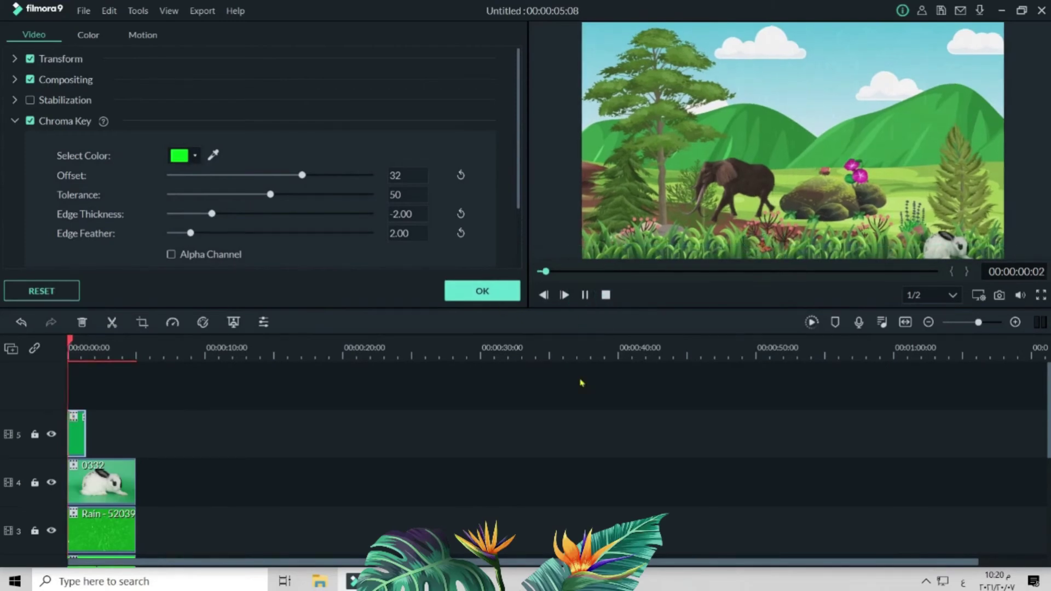
{"action": "left_click", "coordinate": [584, 296]}
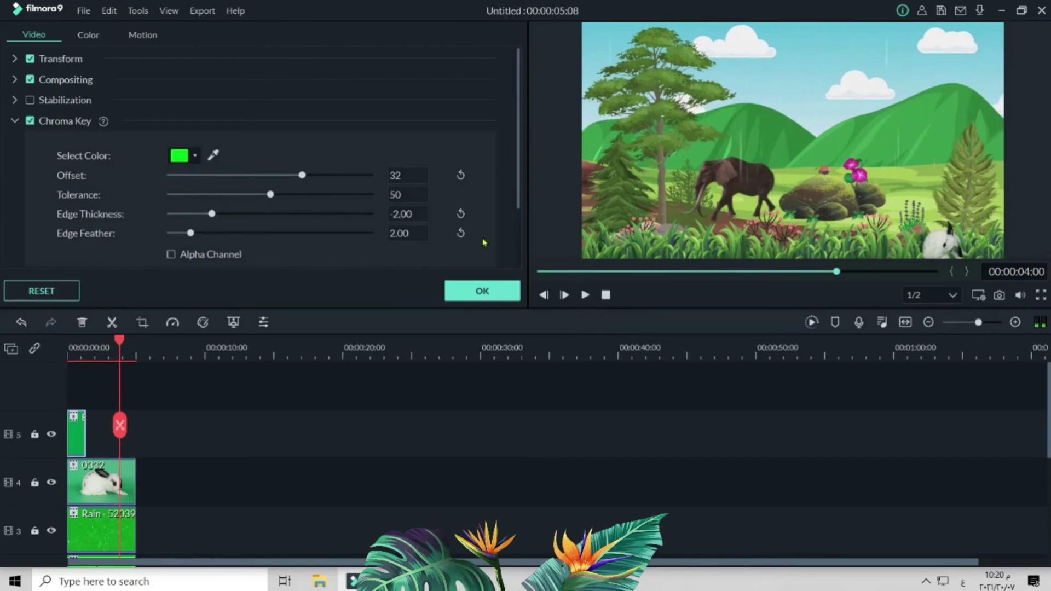
{"action": "left_click", "coordinate": [501, 286]}
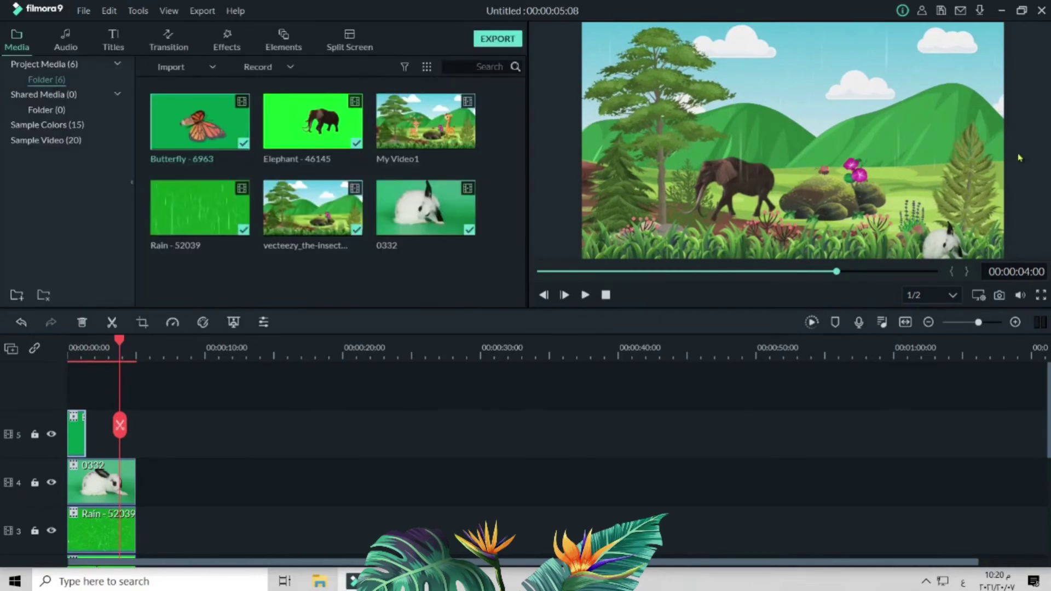
- Import the images 419.jpg and 431.jpg from the 1x folder into the project media
{"action": "double_click", "coordinate": [376, 263]}
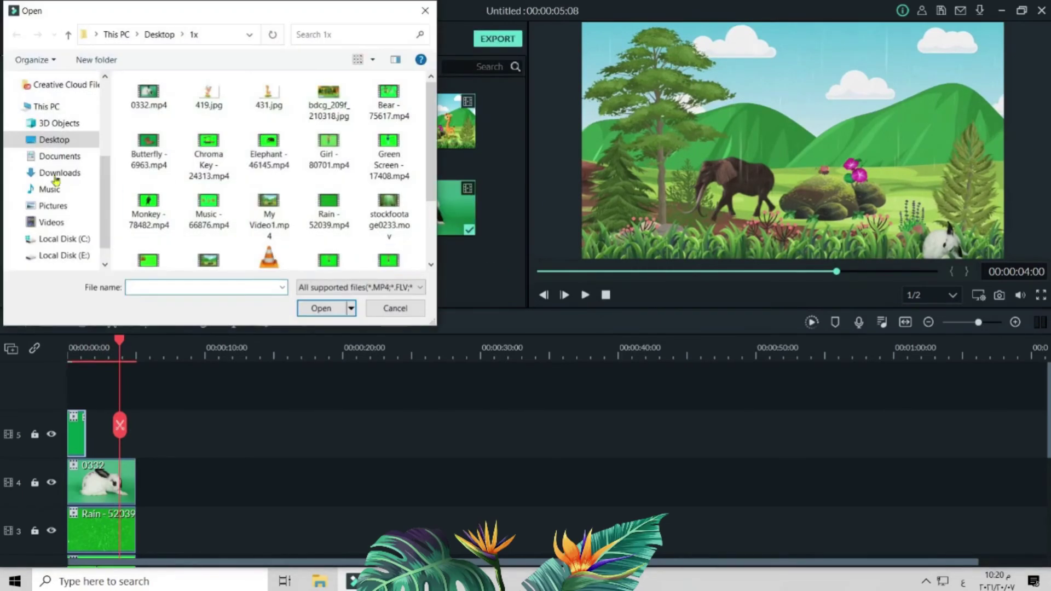
{"action": "left_click", "coordinate": [268, 93]}
{"action": "left_click", "coordinate": [209, 93], "text": "ctrl"}
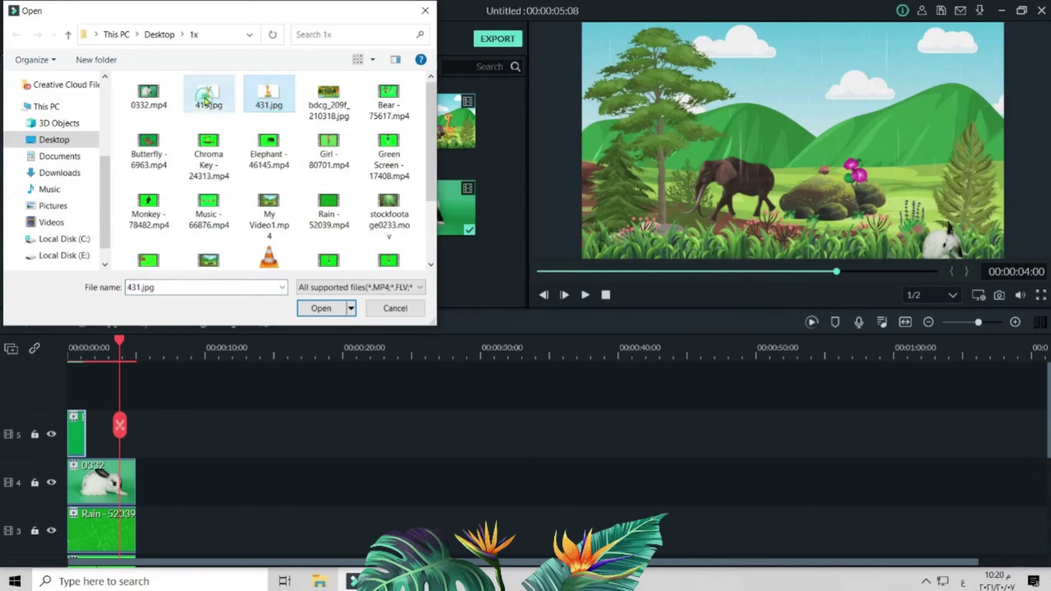
{"action": "left_click", "coordinate": [321, 308]}
{"action": "scroll", "coordinate": [399, 277], "scroll_direction": "down", "scroll_amount": 1}
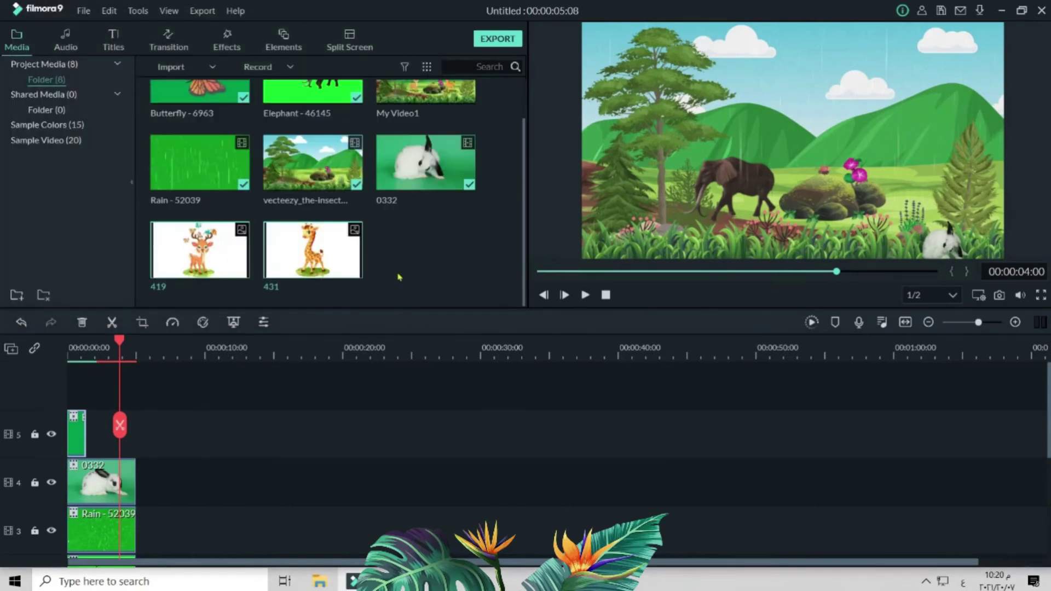
- Add deer image 419 after the butterfly clip, ending level with the rabbit clip, and delete giraffe image 431 from the timeline
{"action": "left_click_drag", "start_coordinate": [331, 268], "coordinate": [94, 442]}
{"action": "left_click", "coordinate": [134, 443]}
{"action": "left_click_drag", "start_coordinate": [153, 432], "coordinate": [130, 433]}
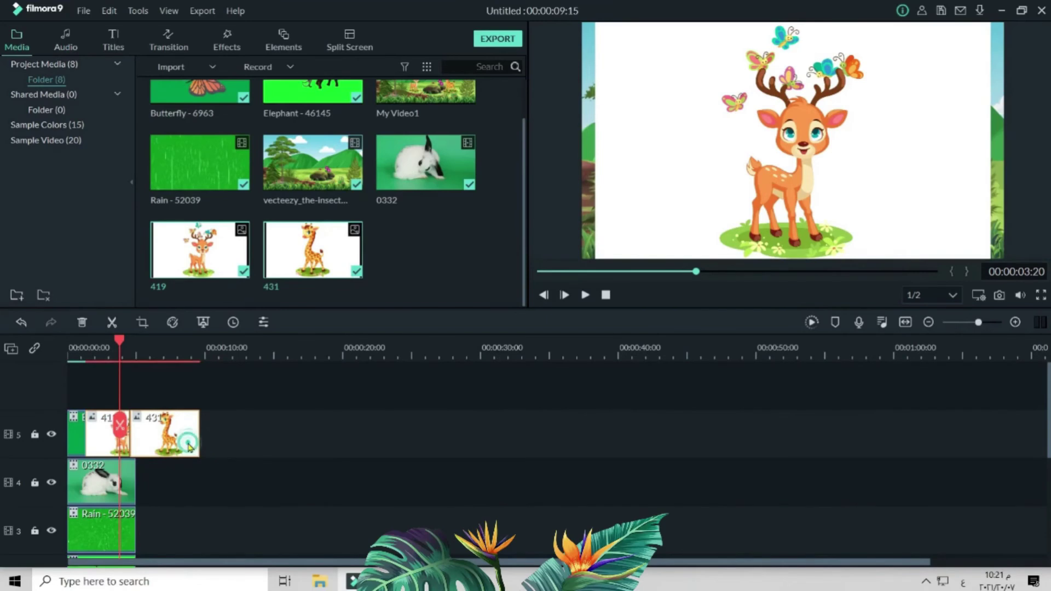
{"action": "double_click", "coordinate": [186, 441]}
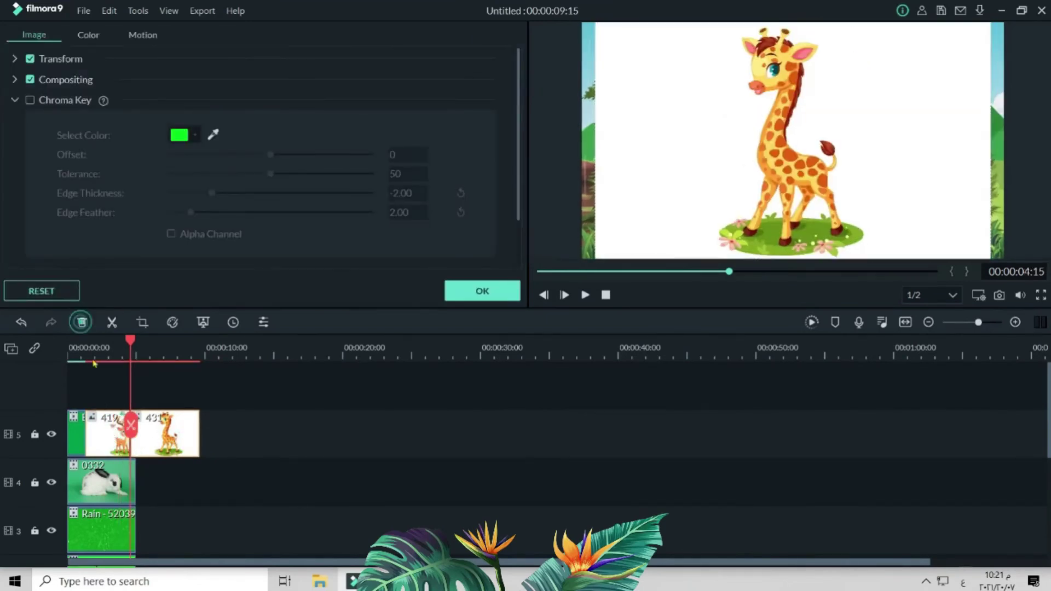
{"action": "key", "text": "Delete"}
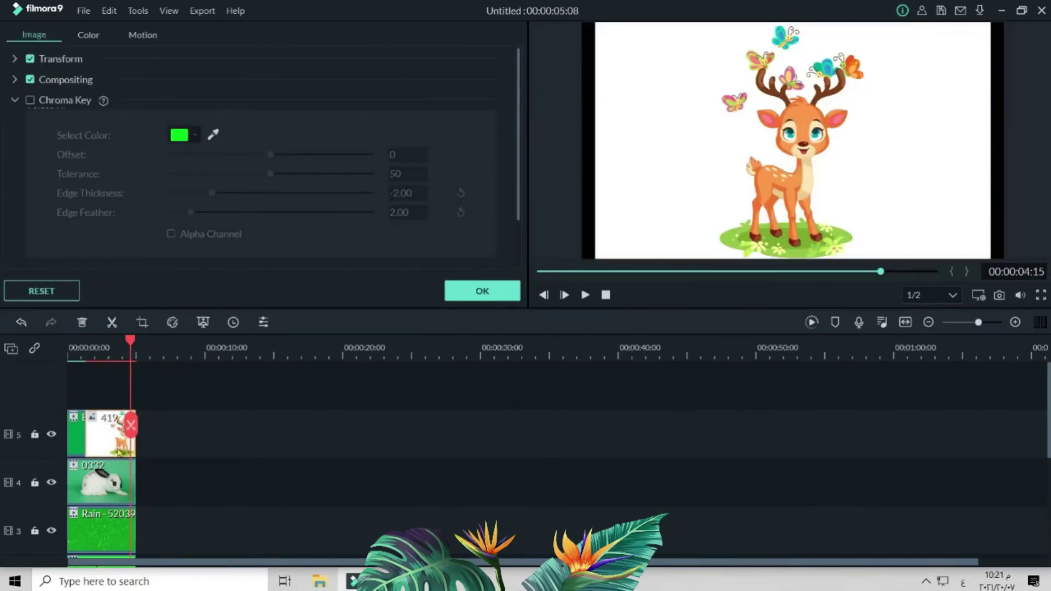
- Key out the deer image's white background with Chroma Key, sampling white as the key color and setting the offset to 2
{"action": "left_click", "coordinate": [31, 100]}
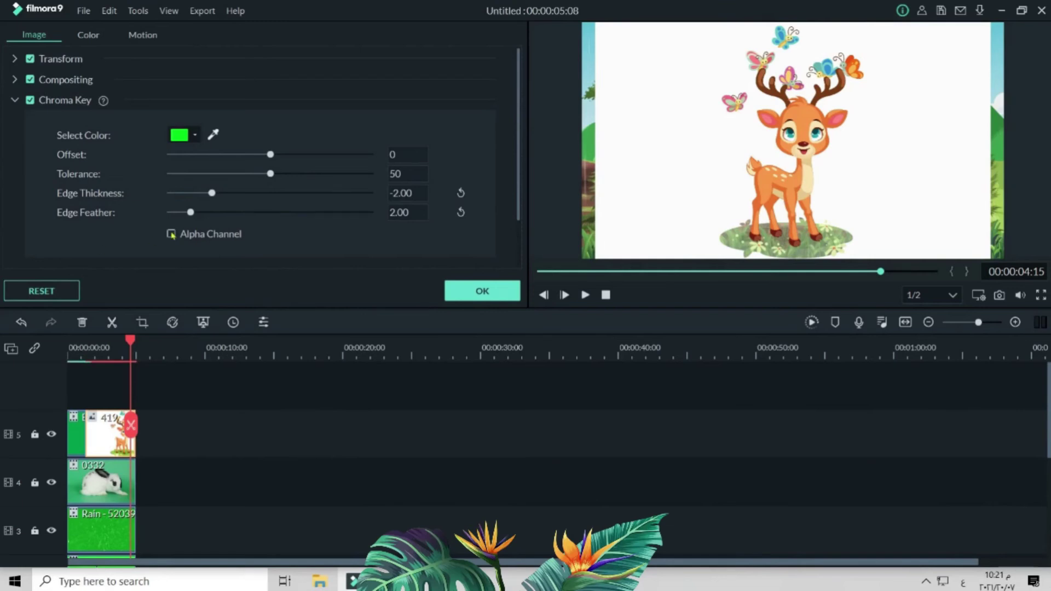
{"action": "left_click", "coordinate": [211, 134]}
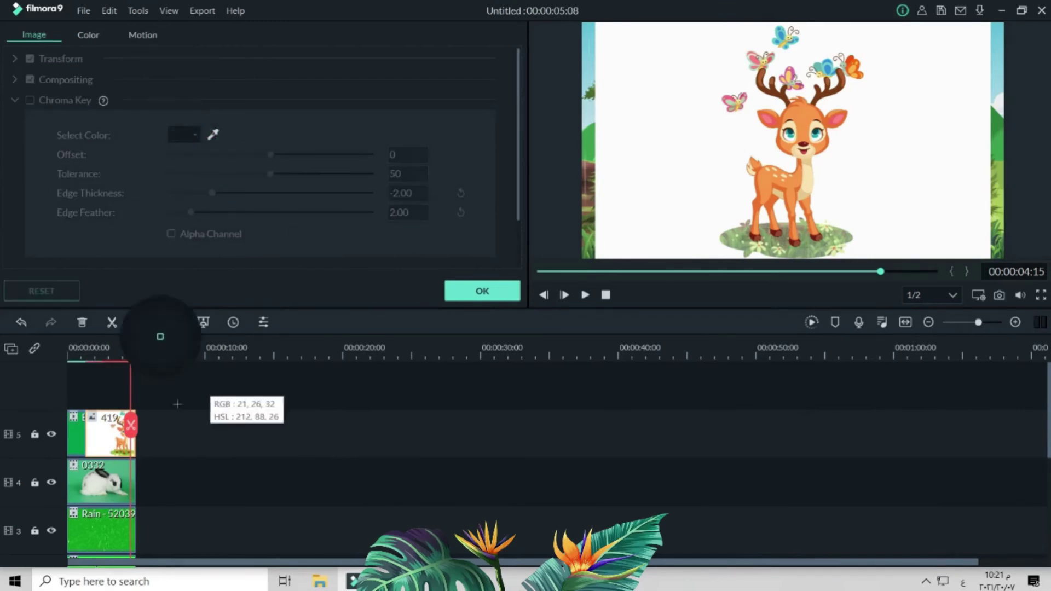
{"action": "left_click", "coordinate": [104, 438]}
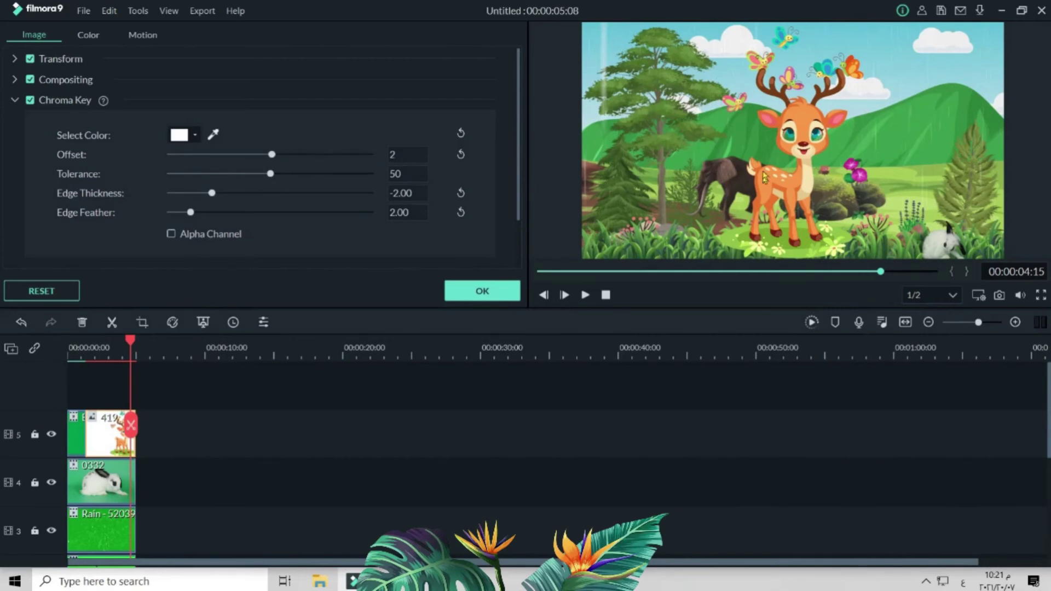
- Shrink the deer image and move it into the grass in front of the elephant
{"action": "left_click", "coordinate": [975, 42]}
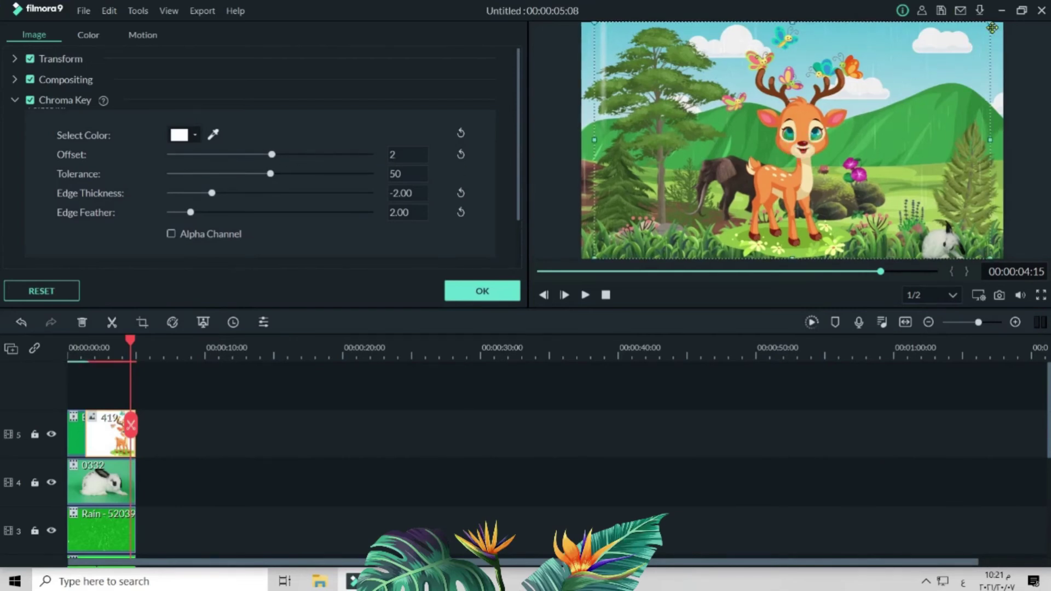
{"action": "left_click_drag", "start_coordinate": [867, 95], "coordinate": [916, 172]}
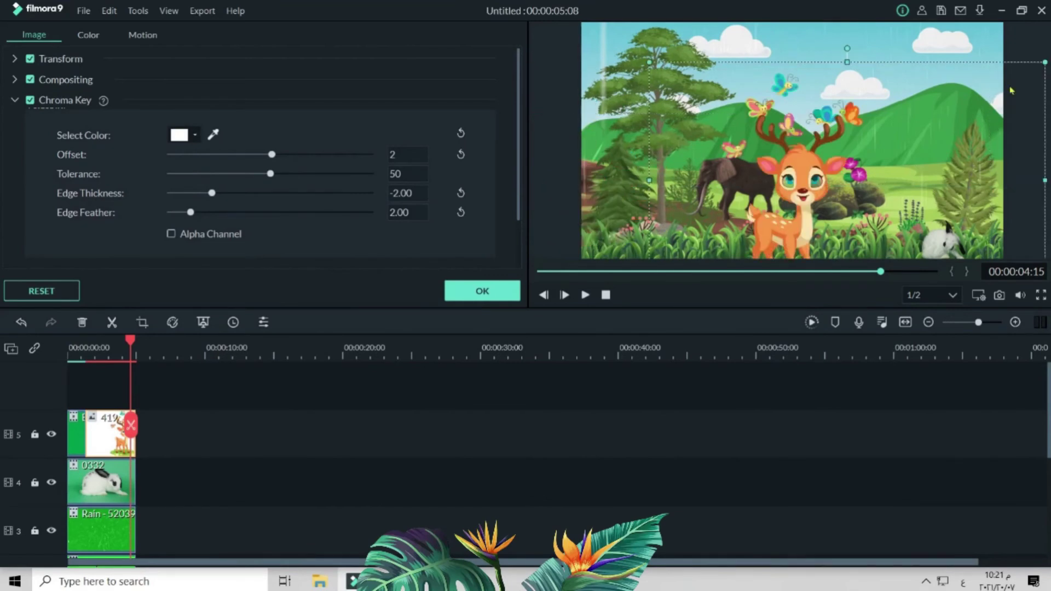
{"action": "left_click_drag", "start_coordinate": [1012, 90], "coordinate": [998, 78]}
{"action": "left_click_drag", "start_coordinate": [896, 125], "coordinate": [688, 222]}
{"action": "left_click_drag", "start_coordinate": [847, 136], "coordinate": [786, 172]}
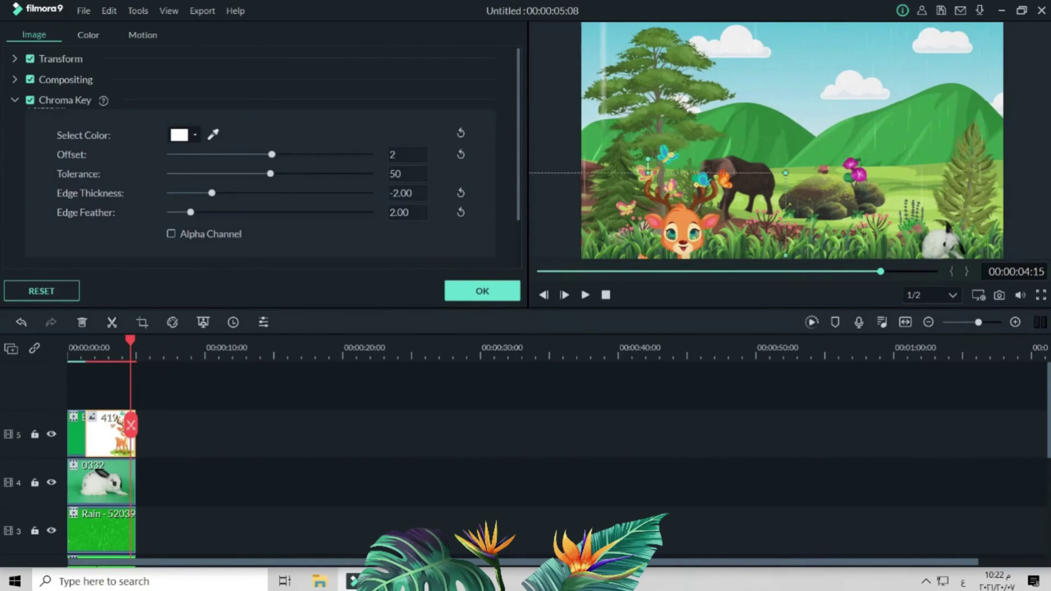
- Shrink the deer further, position it between the flowering rocks and the right-hand pine, and play back the composition
{"action": "left_click_drag", "start_coordinate": [707, 229], "coordinate": [895, 183]}
{"action": "left_click_drag", "start_coordinate": [872, 232], "coordinate": [902, 211]}
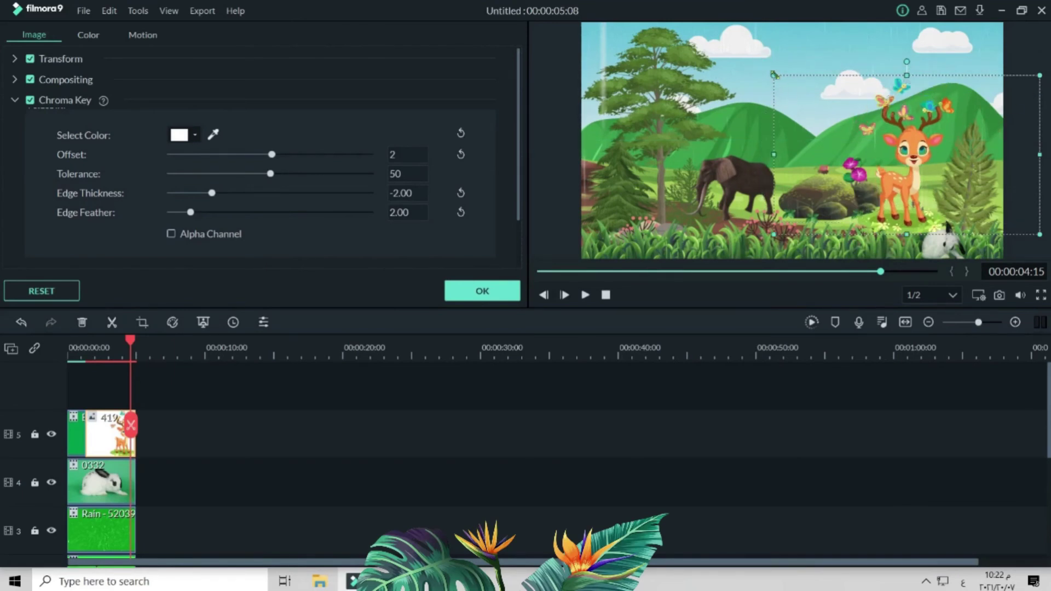
{"action": "left_click_drag", "start_coordinate": [774, 77], "coordinate": [788, 85]}
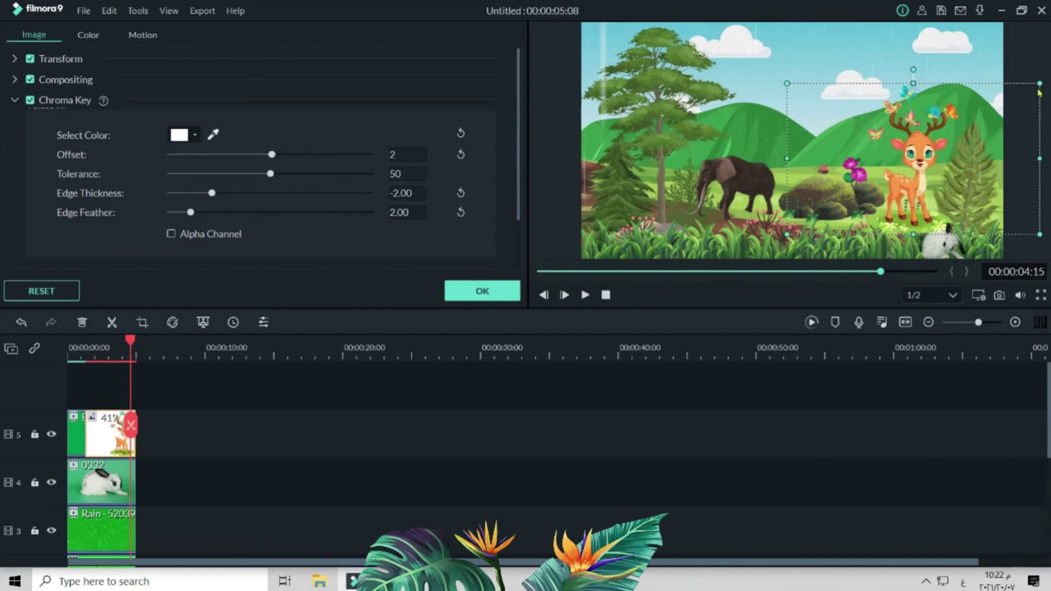
{"action": "left_click_drag", "start_coordinate": [1012, 101], "coordinate": [988, 117]}
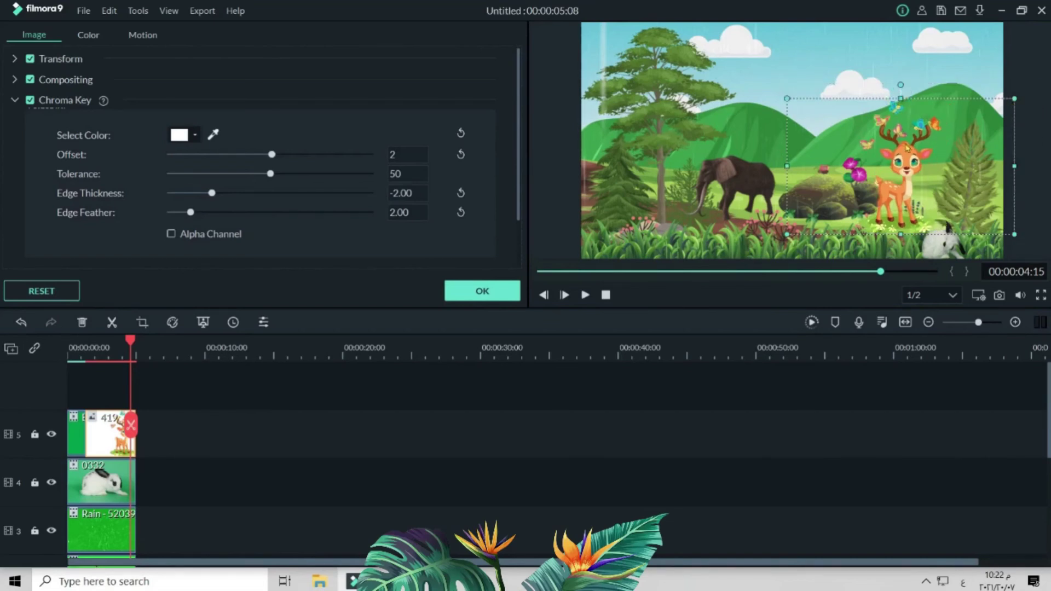
{"action": "left_click", "coordinate": [606, 296]}
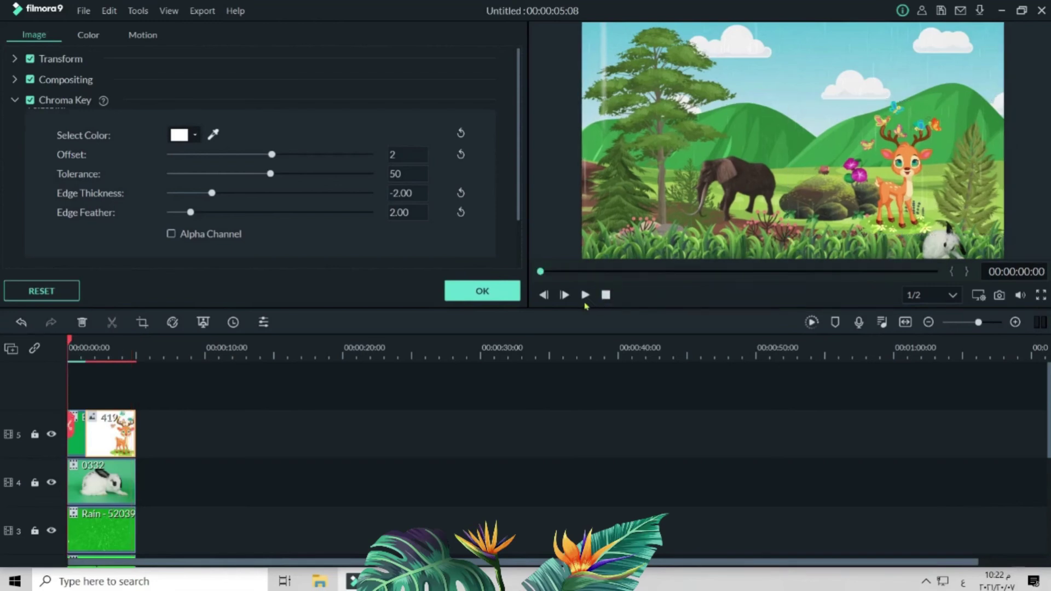
{"action": "left_click", "coordinate": [585, 295]}
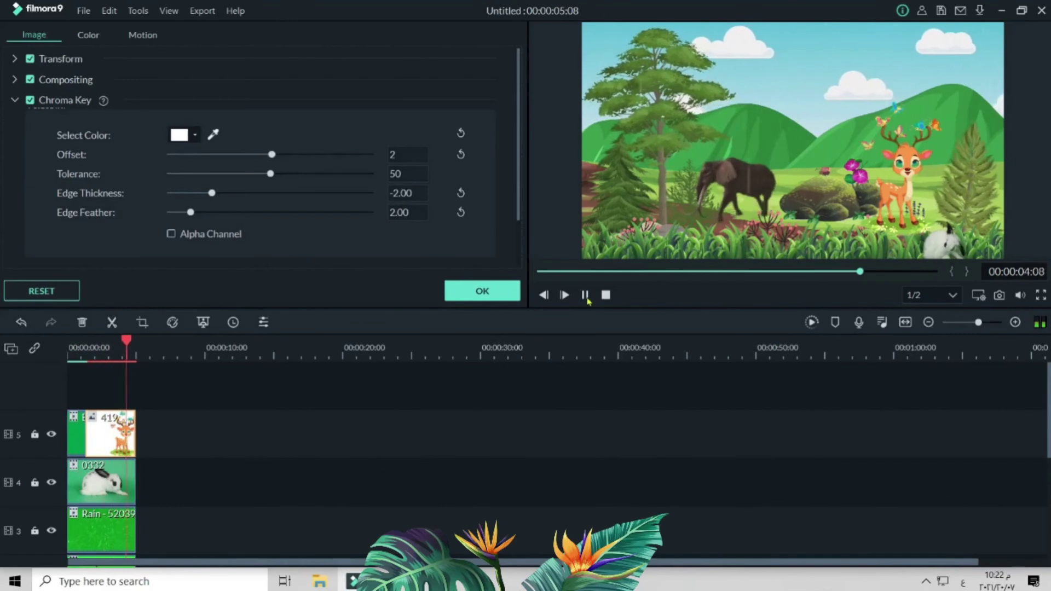
{"action": "left_click", "coordinate": [606, 294]}
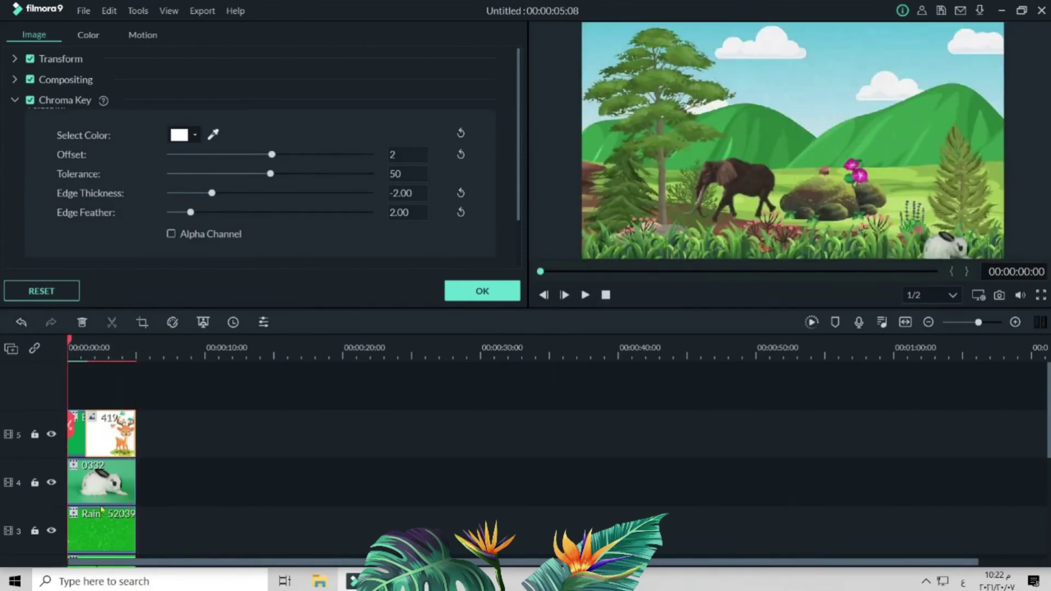
- Move the deer clip to the timeline start and place the butterfly clip on a new track above it
{"action": "left_click_drag", "start_coordinate": [86, 434], "coordinate": [135, 451]}
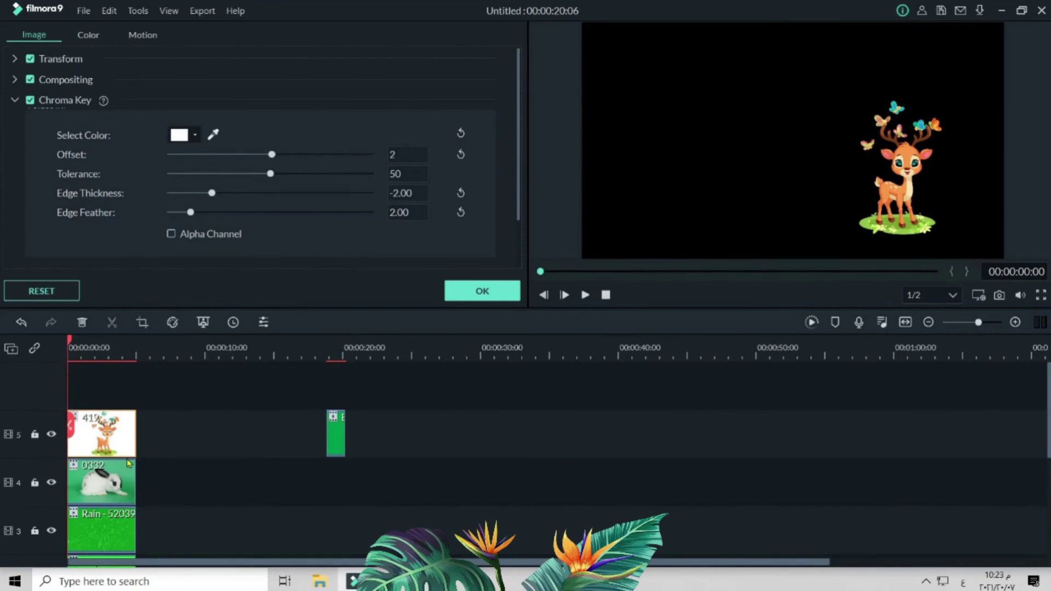
{"action": "left_click_drag", "start_coordinate": [336, 441], "coordinate": [71, 389]}
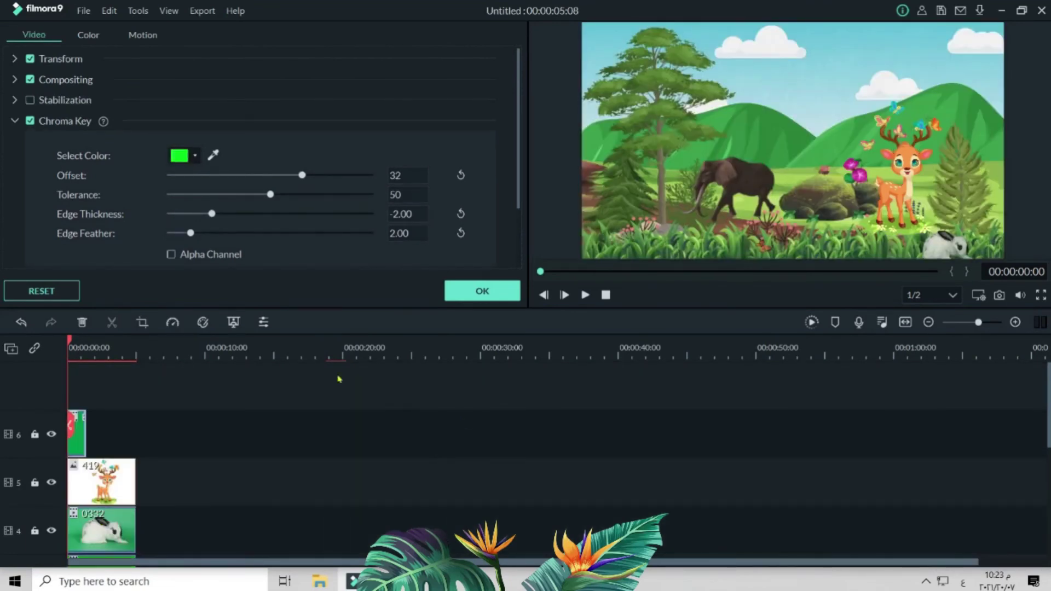
- Place the butterfly on the deer's head between its antlers, play back the composition and apply the settings
{"action": "left_click_drag", "start_coordinate": [764, 240], "coordinate": [909, 133]}
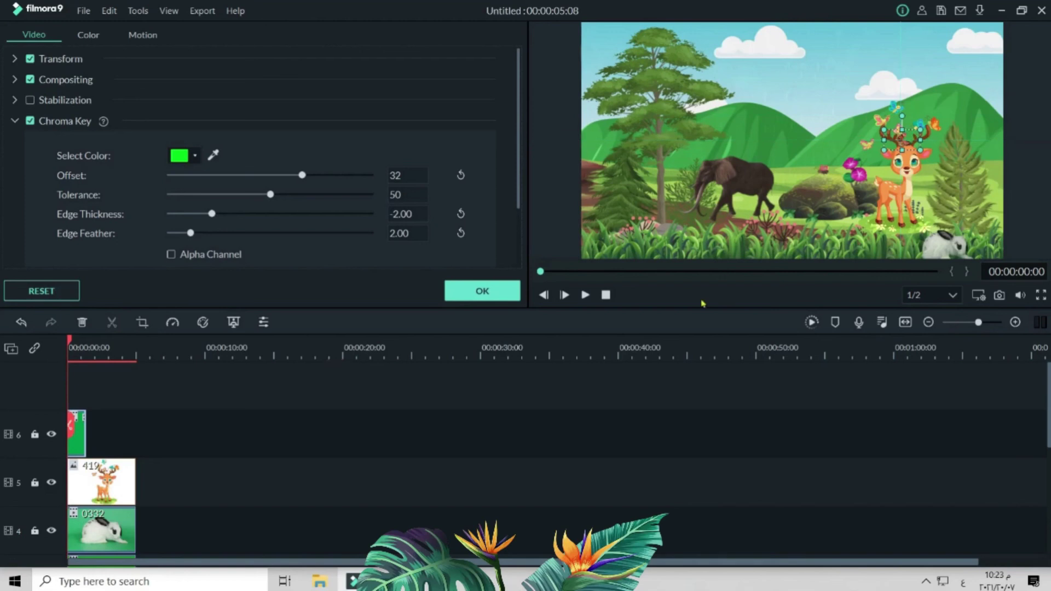
{"action": "left_click", "coordinate": [585, 296]}
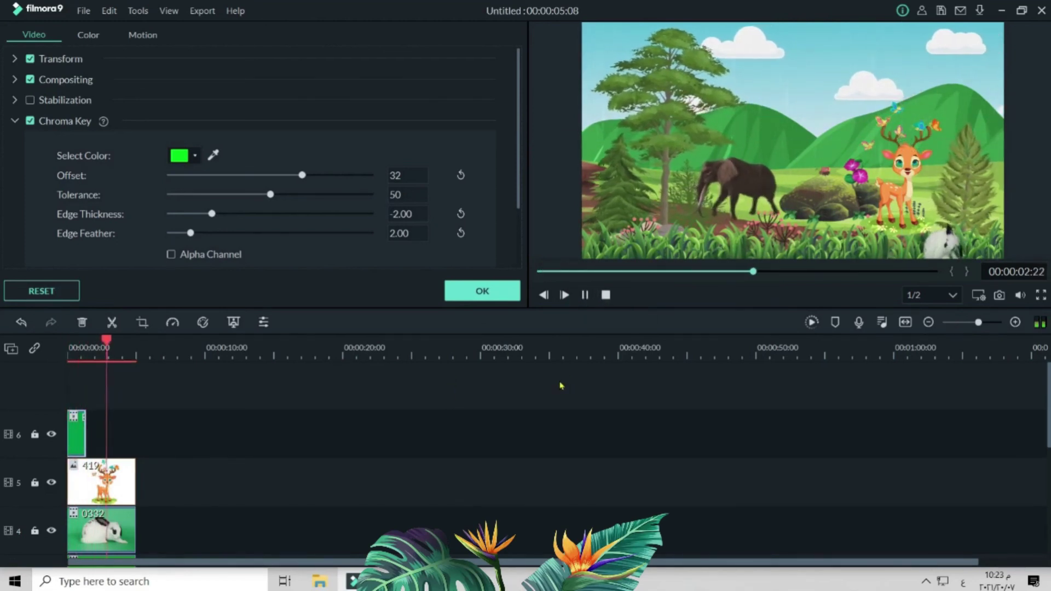
{"action": "left_click", "coordinate": [482, 291]}
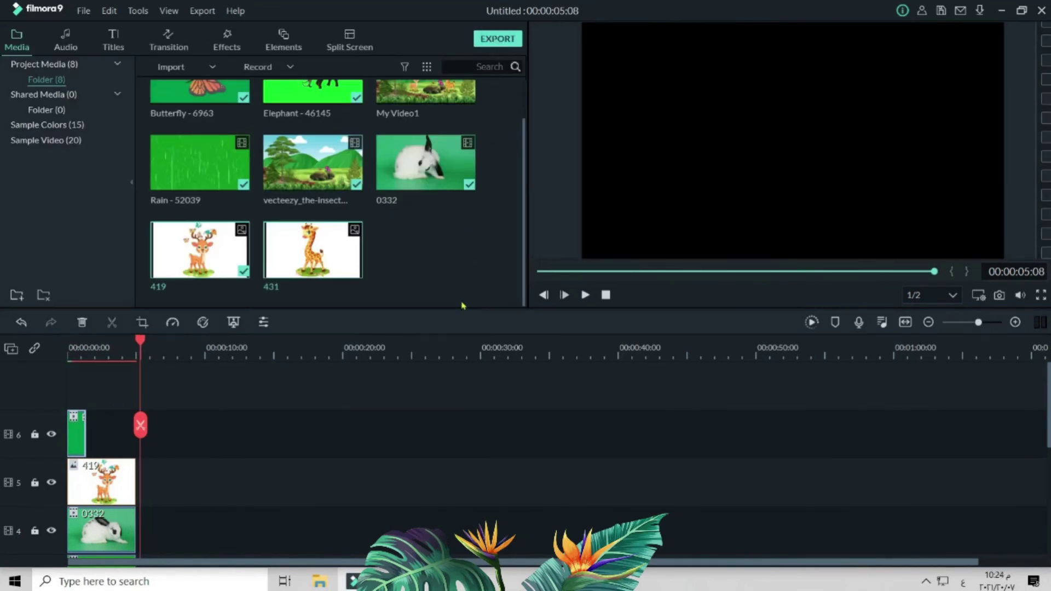
- Export the composition to the Desktop as an MP4 video named 3
{"action": "key", "text": "ctrl+e"}
{"action": "triple_click", "coordinate": [510, 175]}
{"action": "type", "text": "3"}
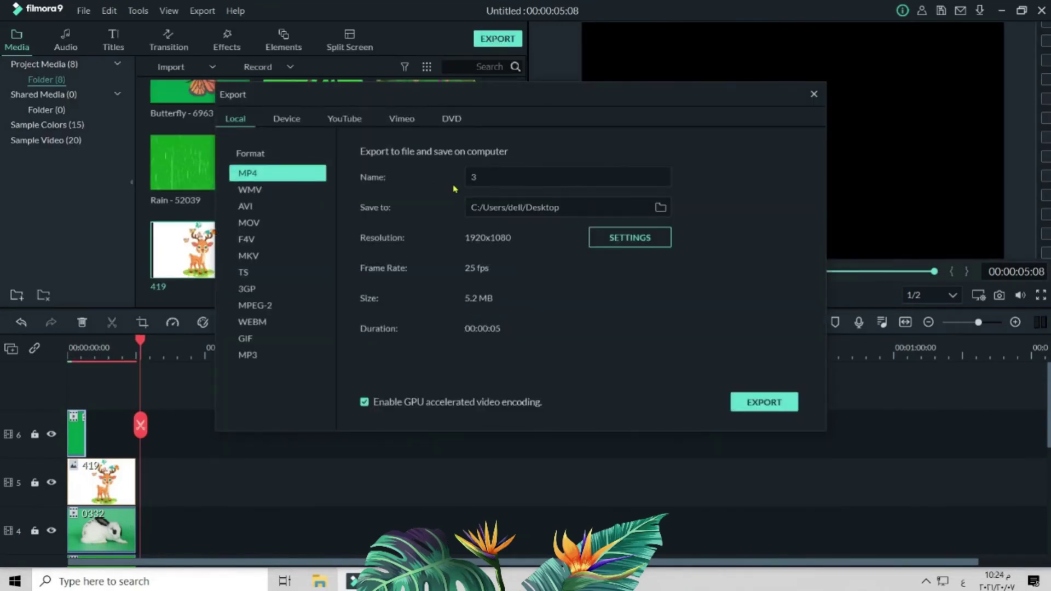
{"action": "left_click", "coordinate": [765, 402]}
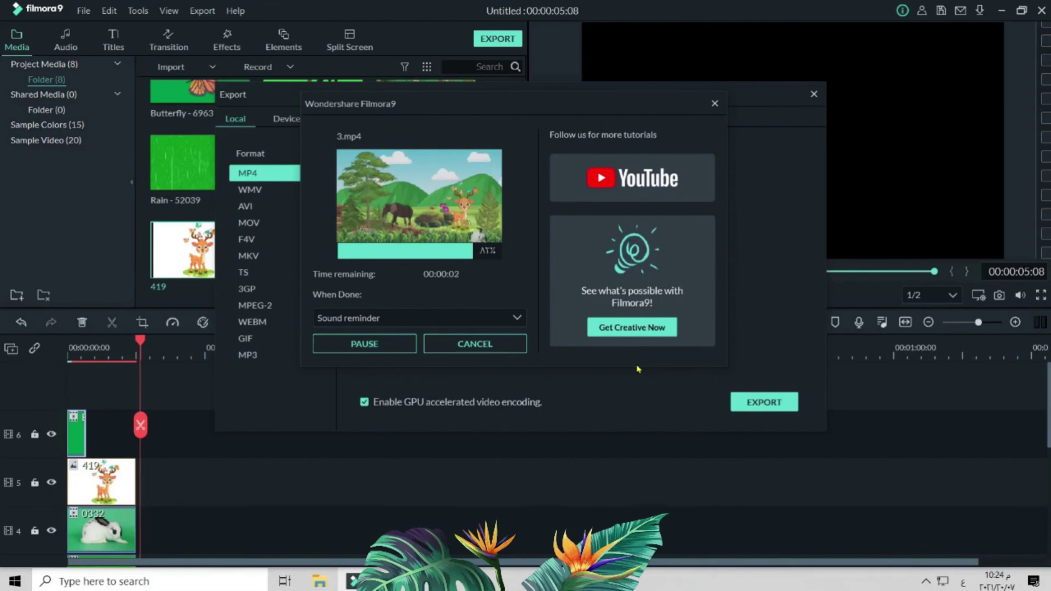
- Close the export windows, minimize the editor and open the exported video from the desktop
{"action": "left_click", "coordinate": [510, 344]}
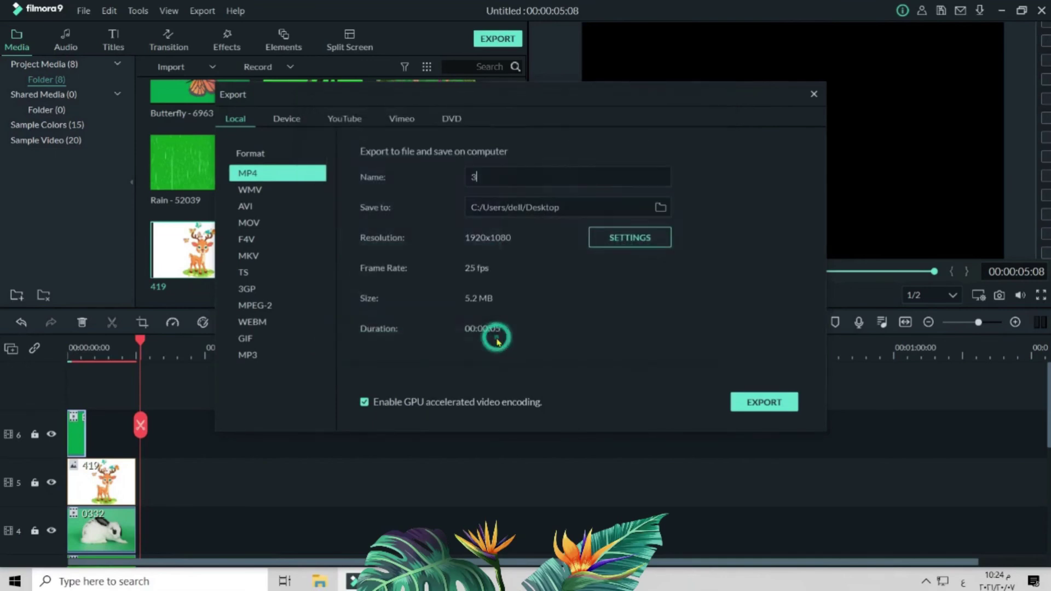
{"action": "left_click", "coordinate": [814, 93]}
{"action": "left_click", "coordinate": [1002, 10]}
{"action": "double_click", "coordinate": [76, 501]}
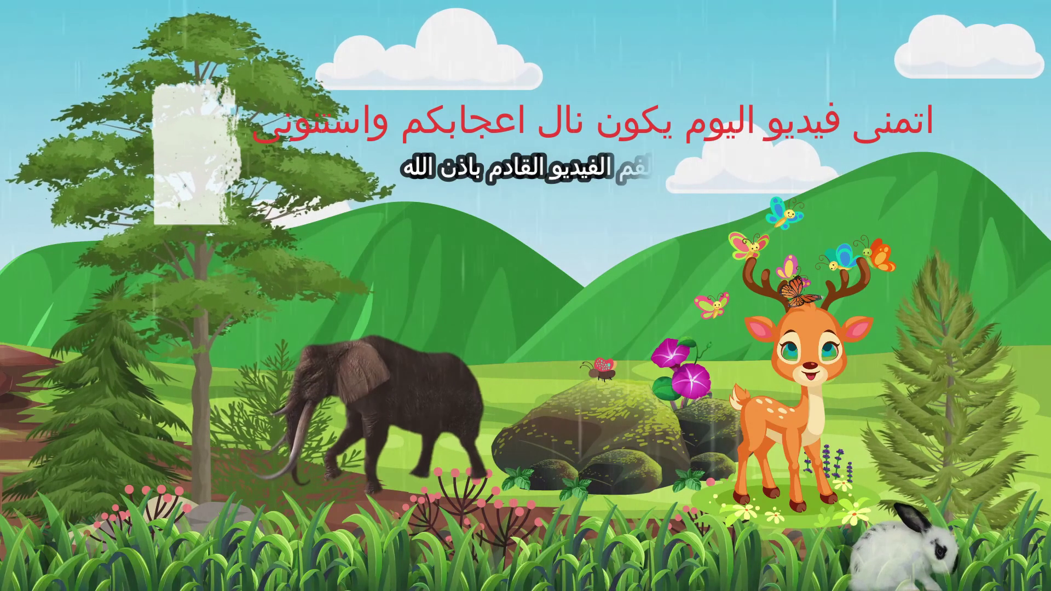